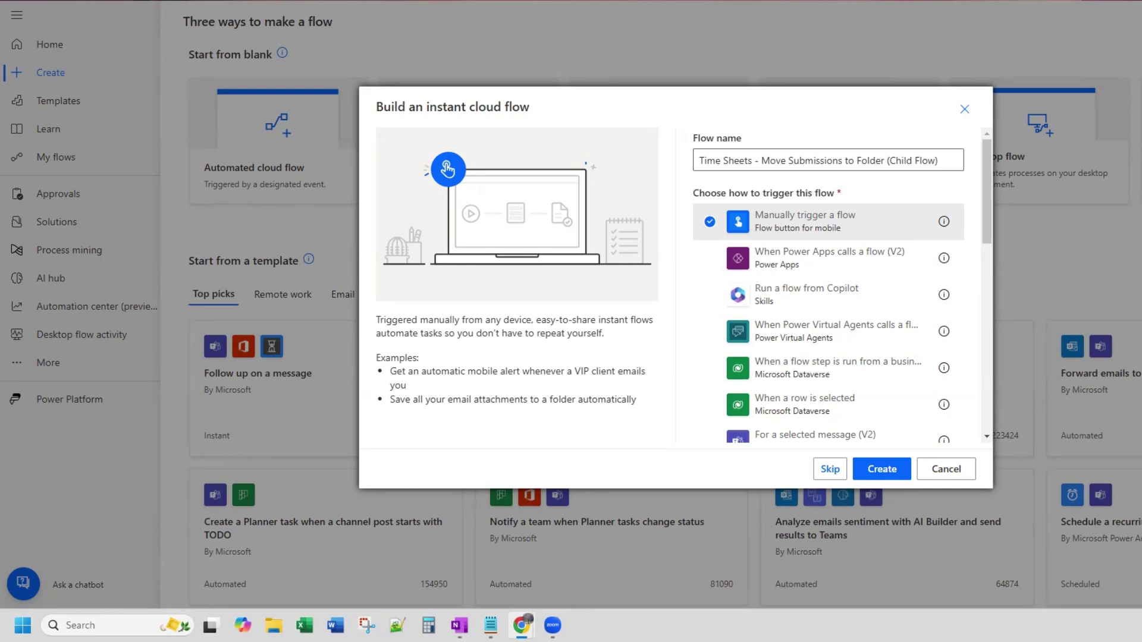
- Switch to SharePoint and open the Payroll Management library of the PA Testing site
left_click(22, 2)
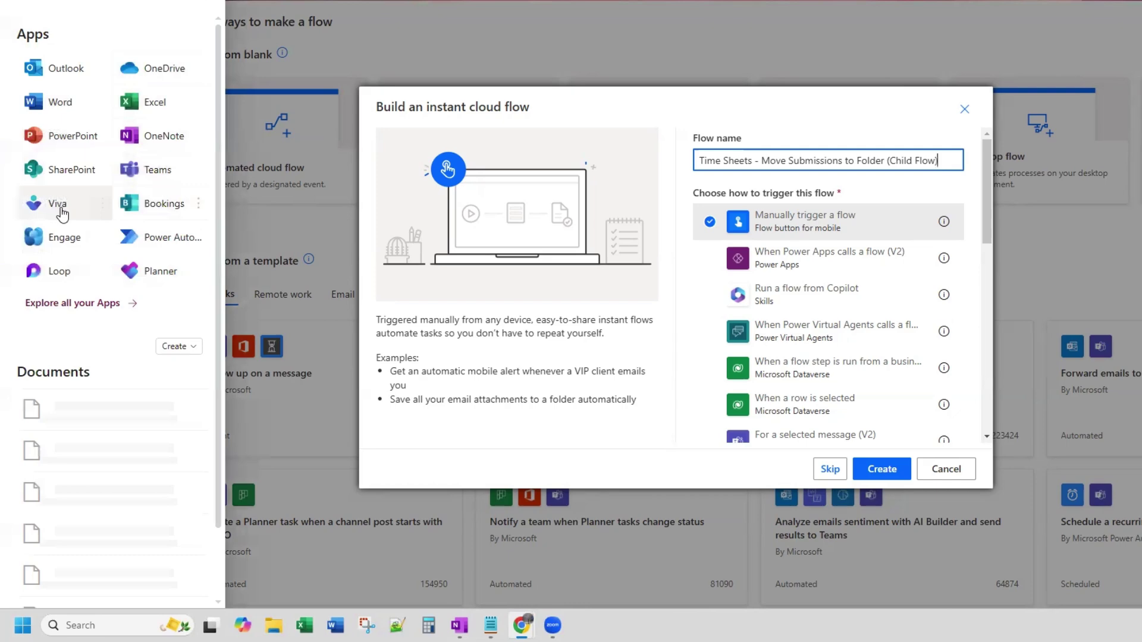
left_click(66, 171)
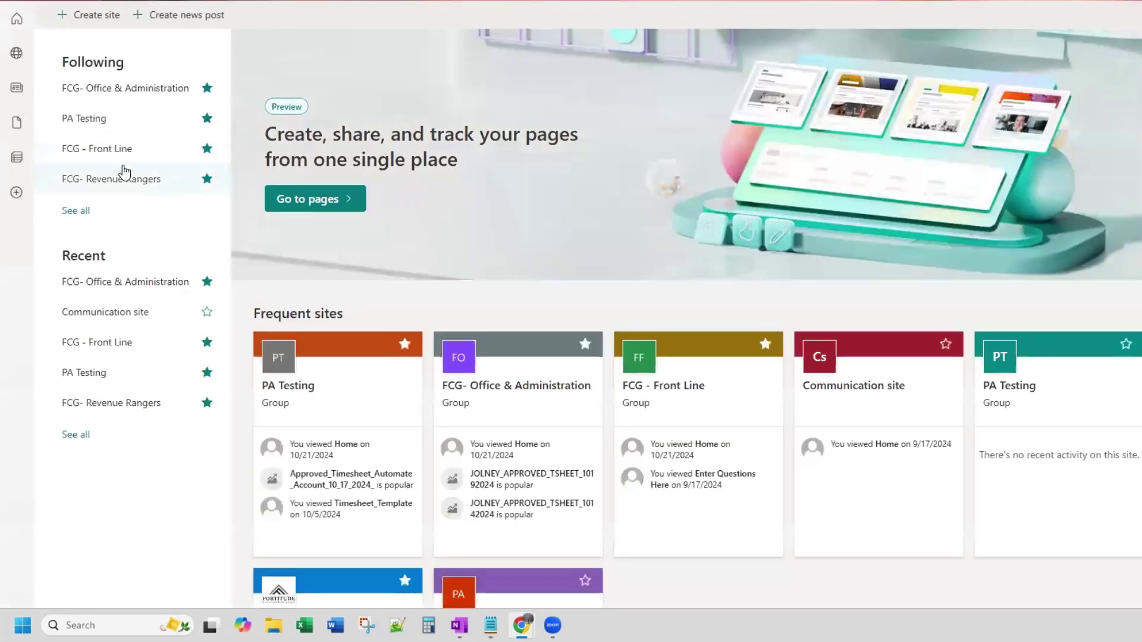
left_click(119, 119)
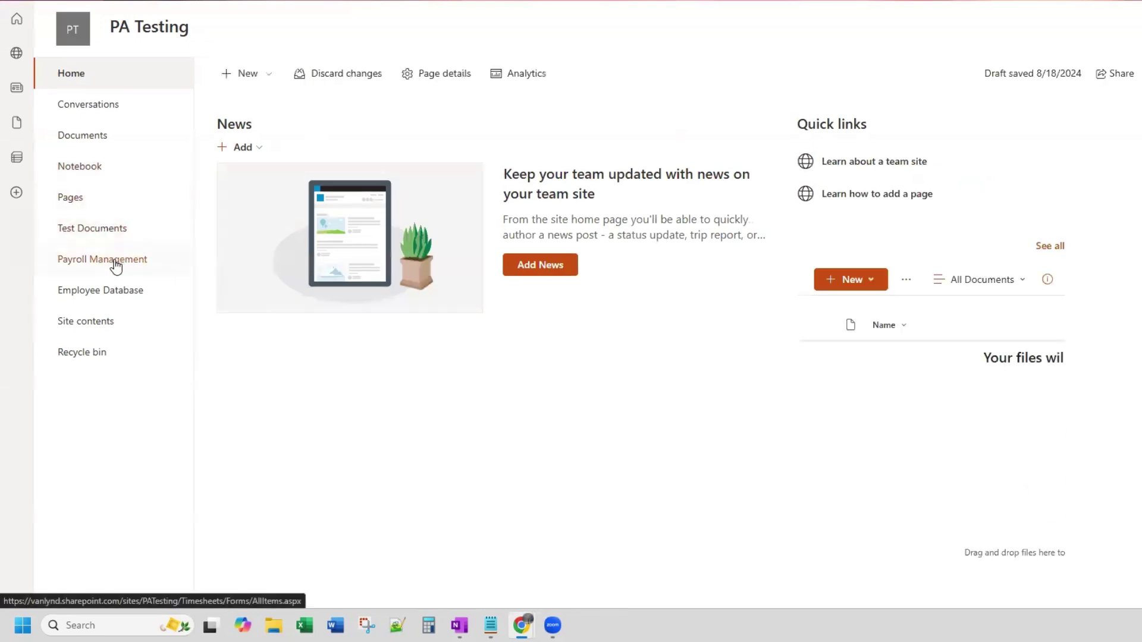
left_click(116, 262)
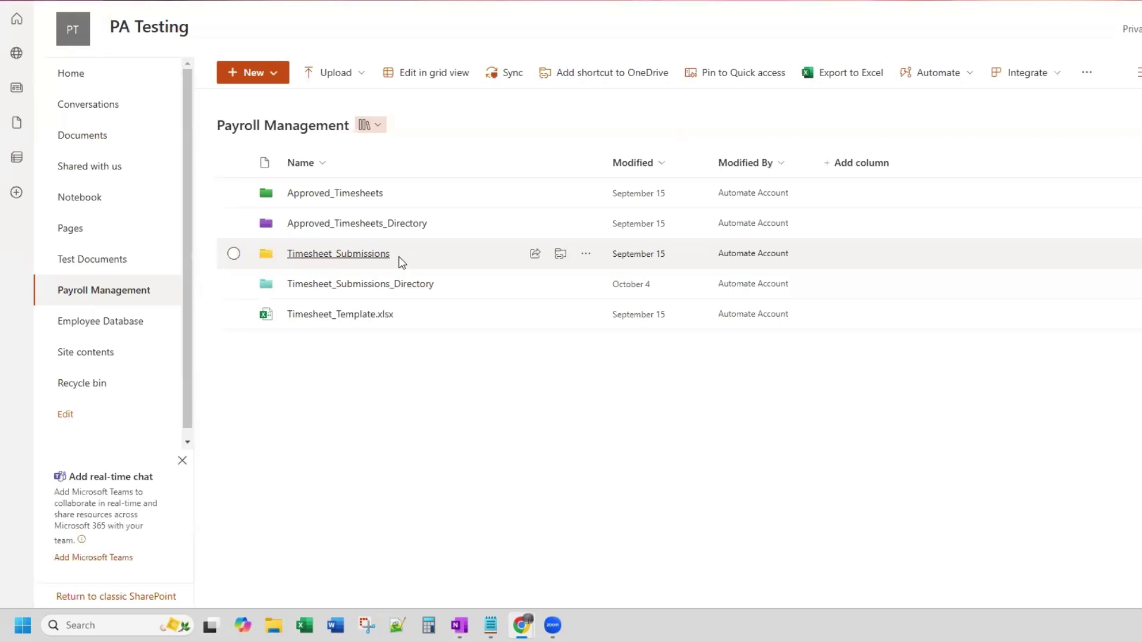
- Select the Timesheet_Submissions and Timesheet_Submissions_Directory folders, view the contents of Timesheet_Submissions and return to the library
left_click(234, 255)
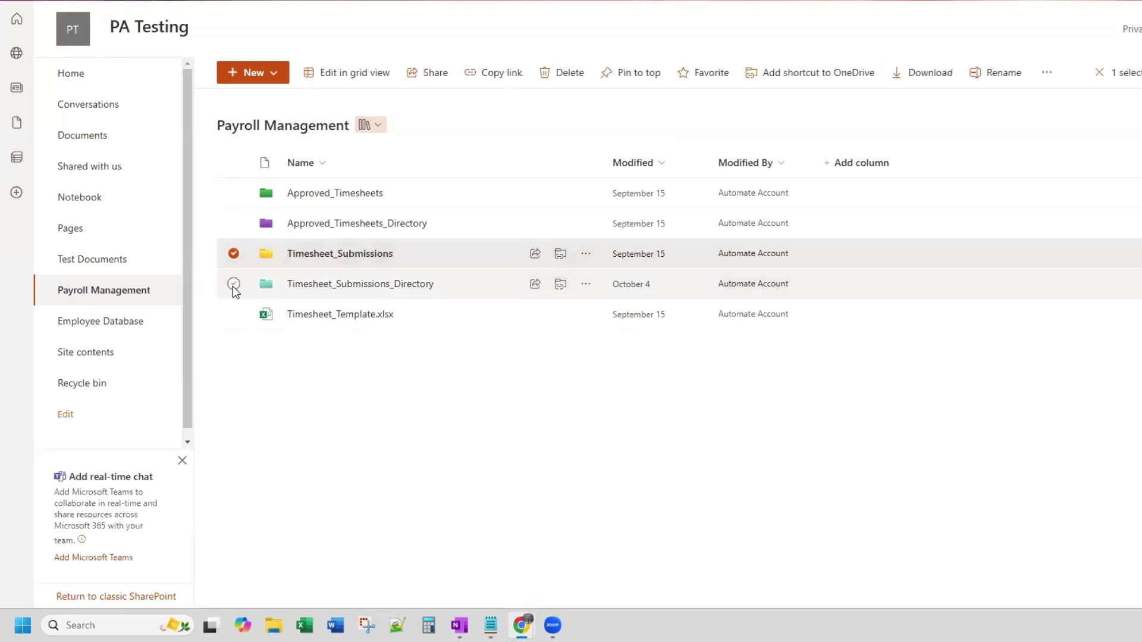
left_click(234, 286)
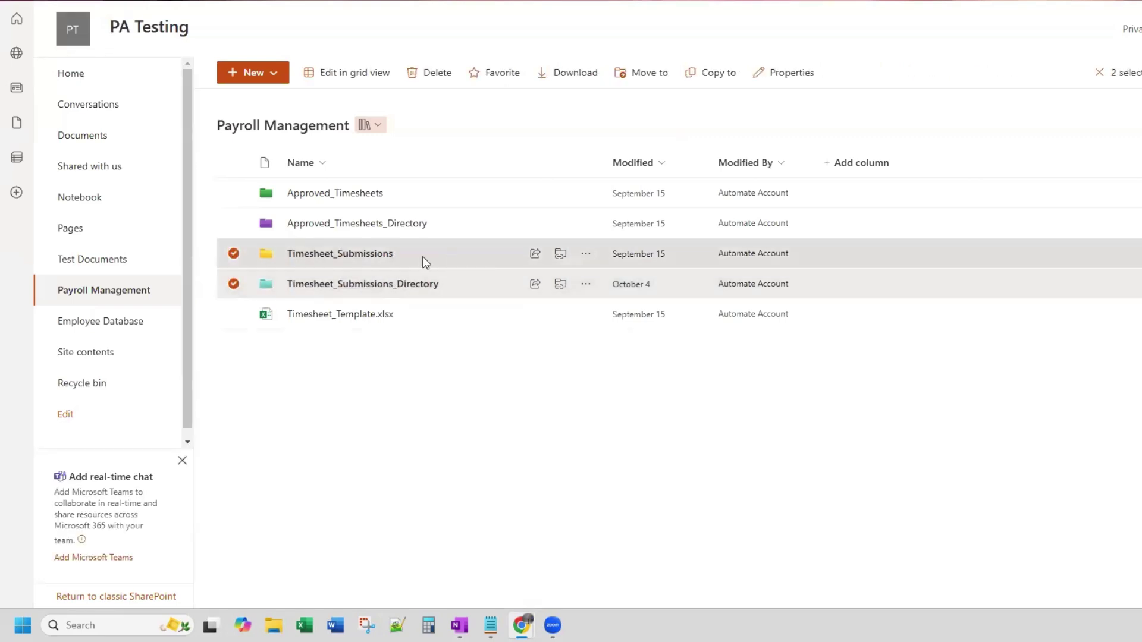
left_click(370, 254)
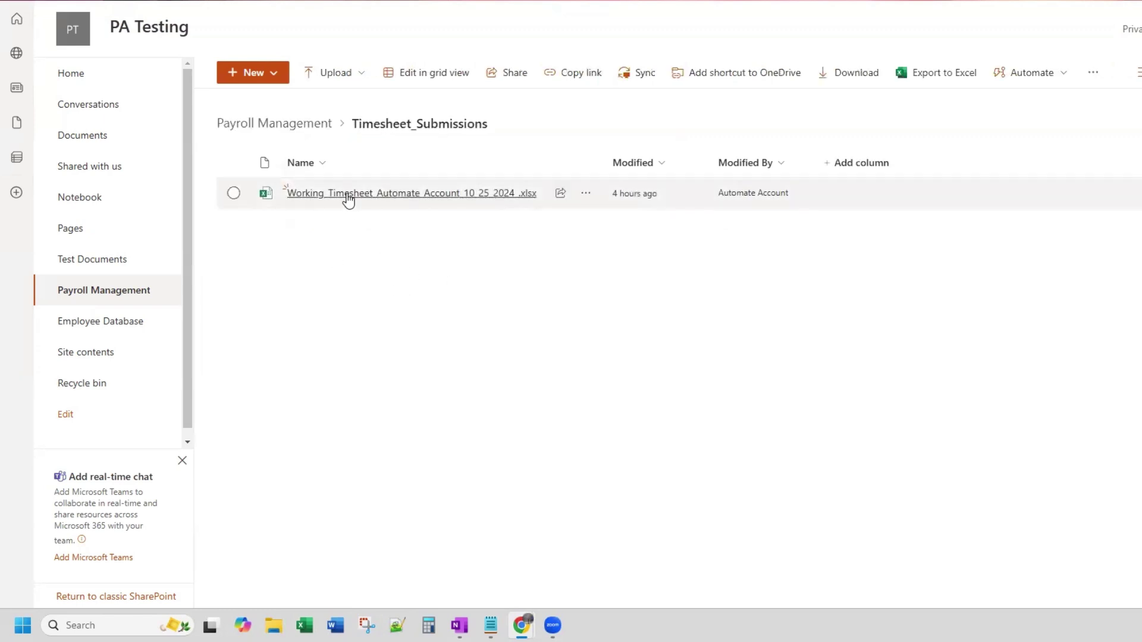
left_click(304, 124)
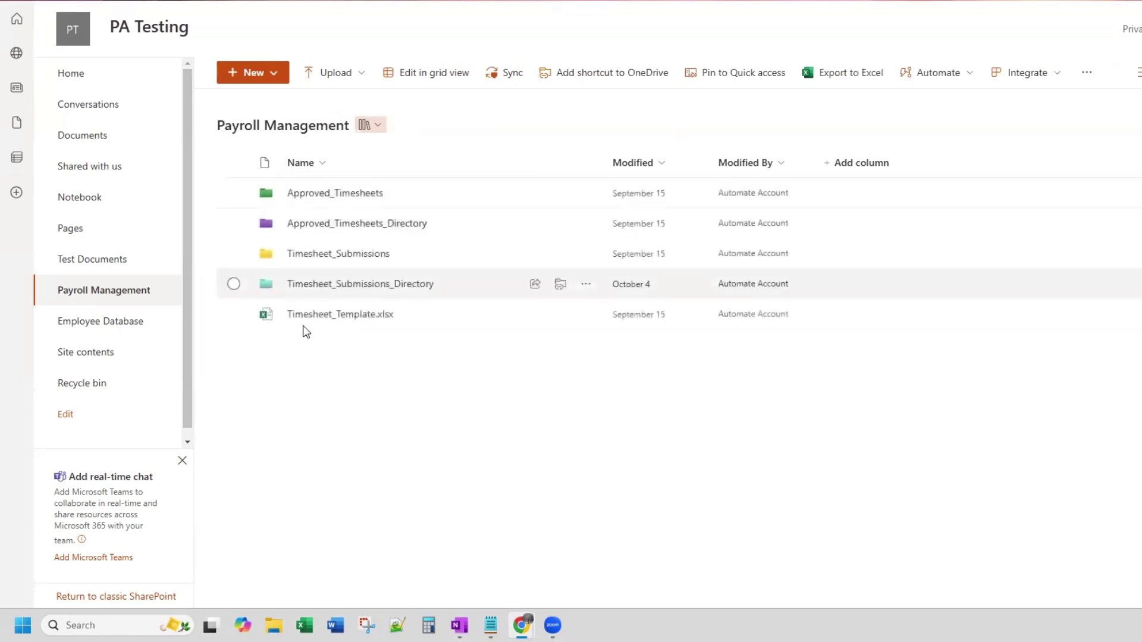
- Examine the Timesheet_Submissions_Directory structure down to AUTOMATE_ACCOUNT's 10_2024 folder and go back up to the directory level
left_click(337, 285)
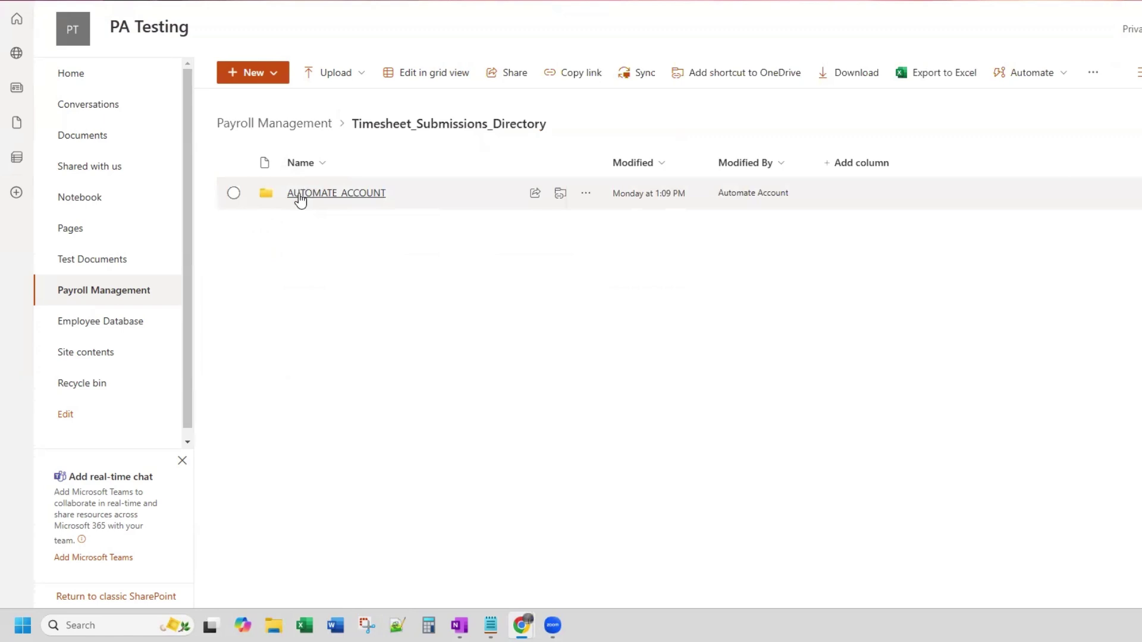
left_click(363, 193)
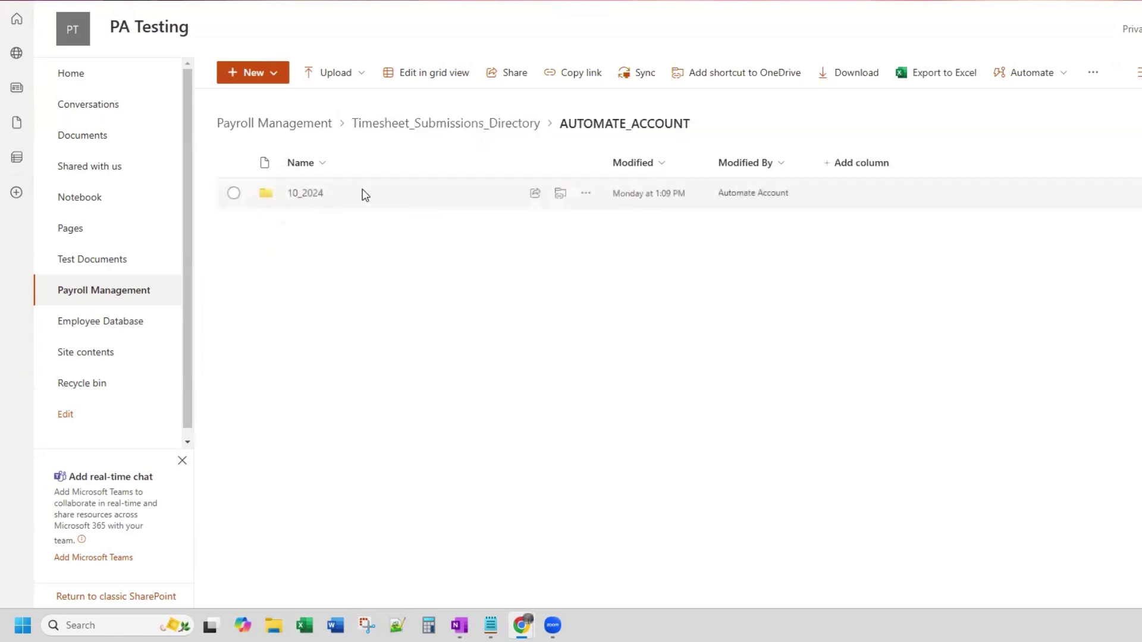
left_click(304, 193)
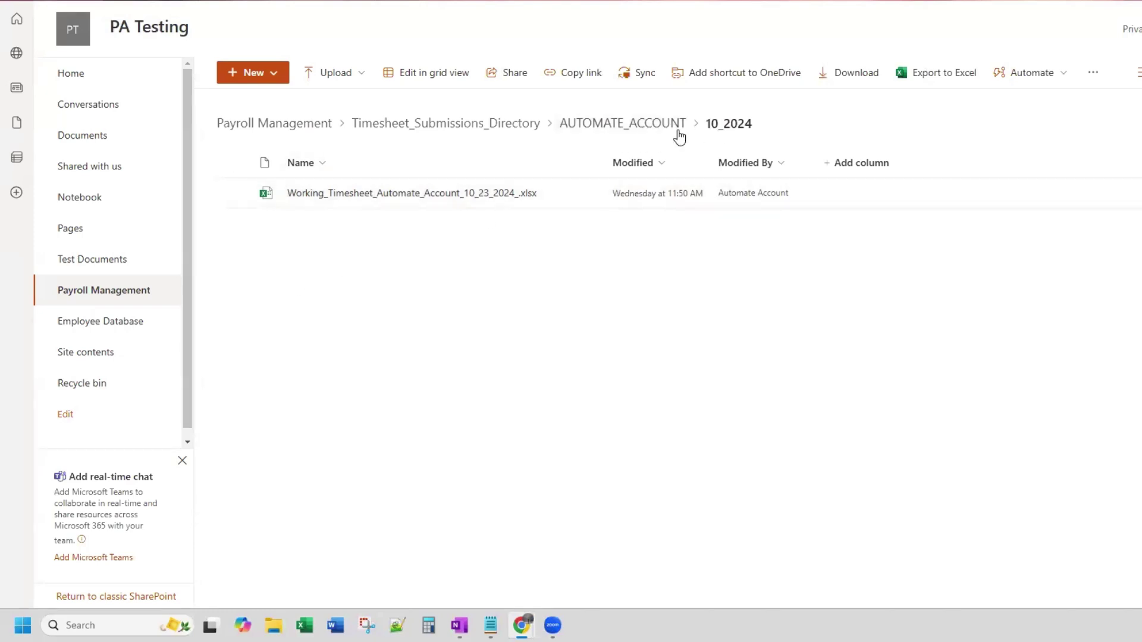
left_click(626, 132)
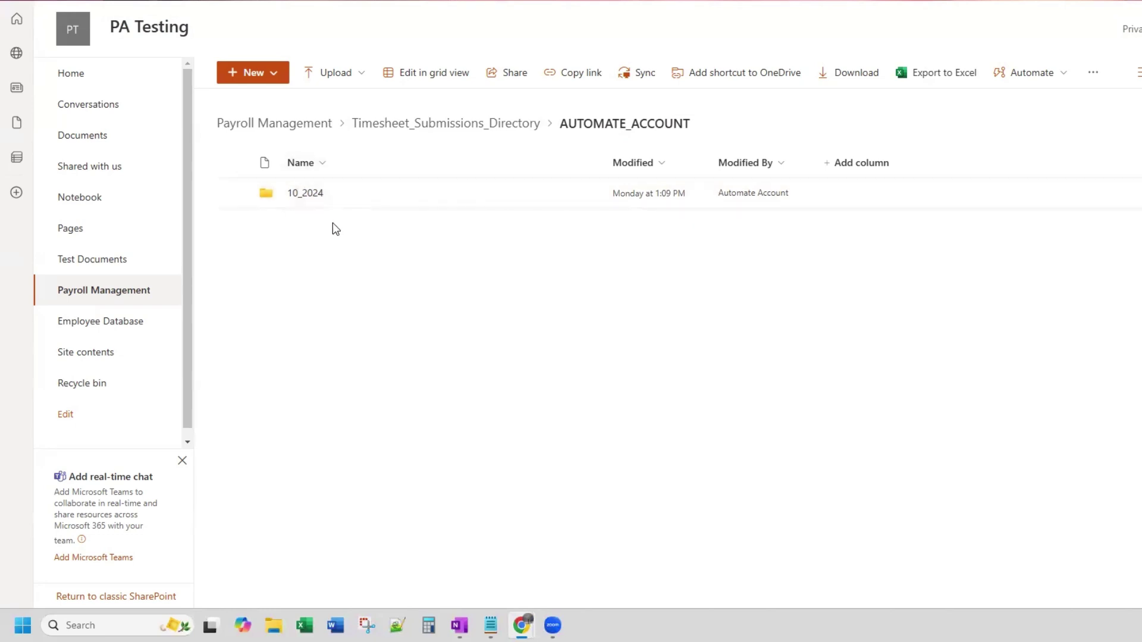
left_click(490, 128)
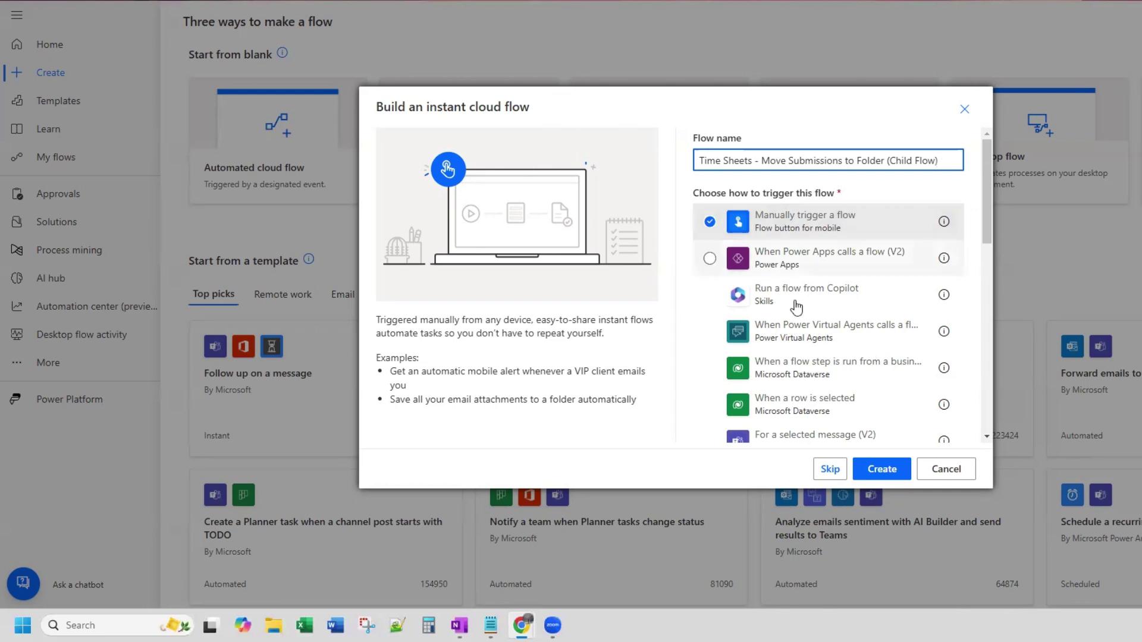
- Switch back to Power Automate, create the manually triggered flow and give its trigger a text input named Employee Name
left_click(894, 470)
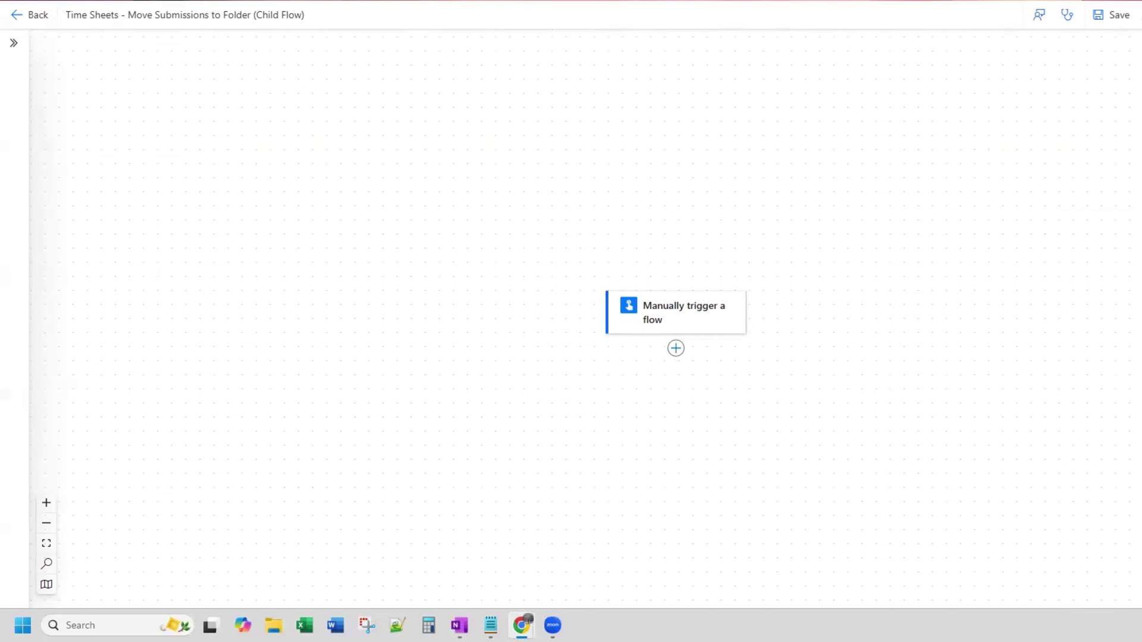
left_click(673, 312)
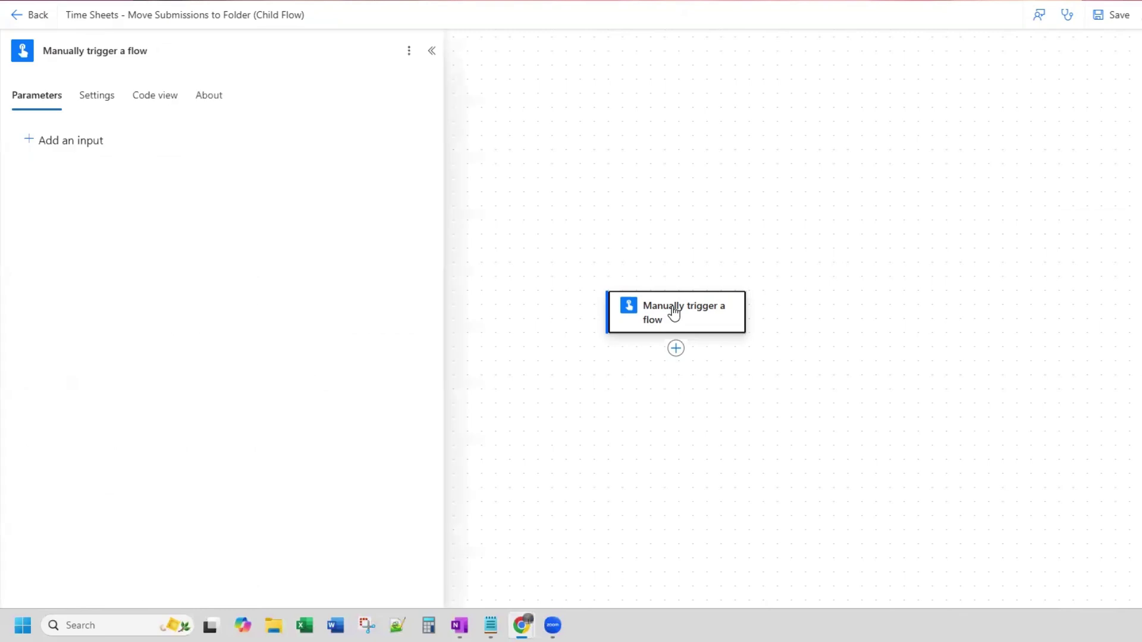
left_click(59, 146)
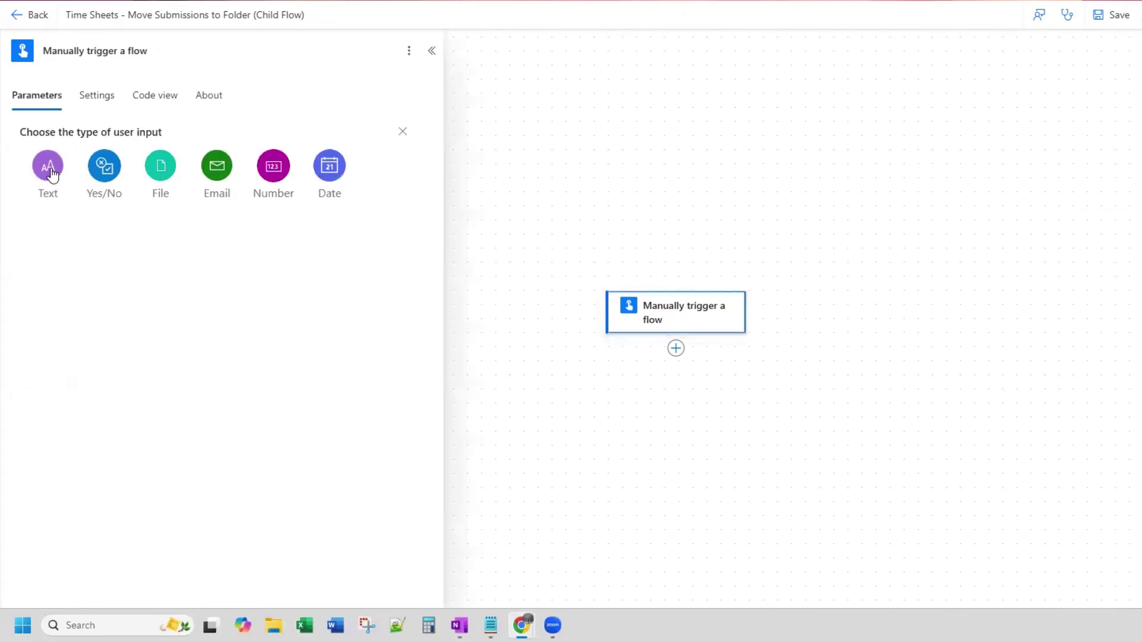
left_click(49, 167)
left_click(81, 136)
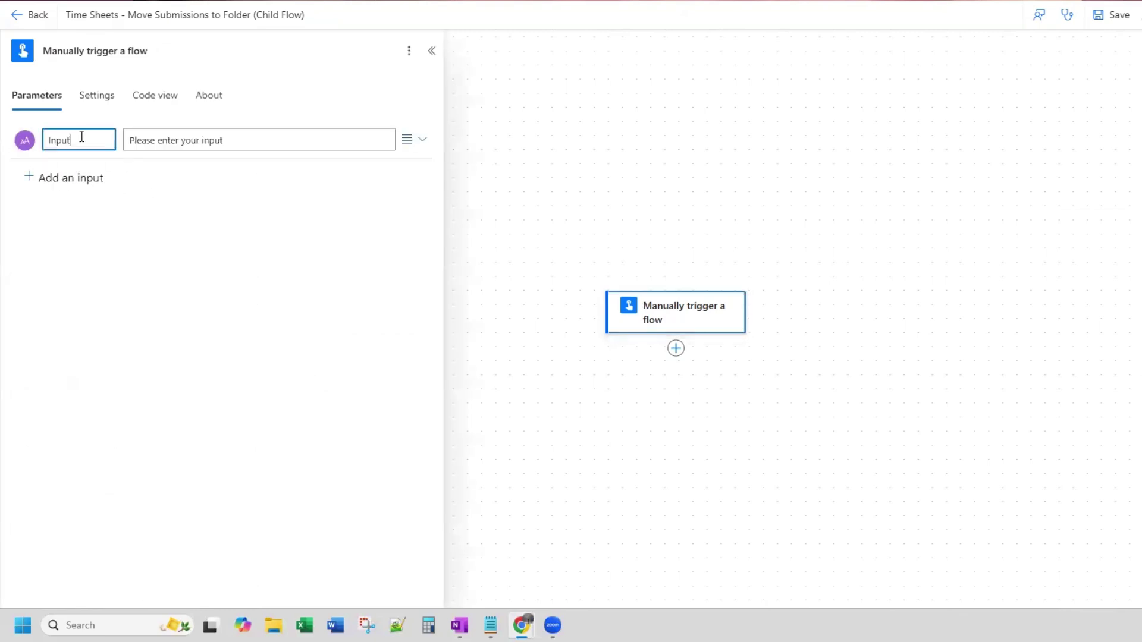
double_click(80, 137)
type("Employee Name")
left_click(752, 393)
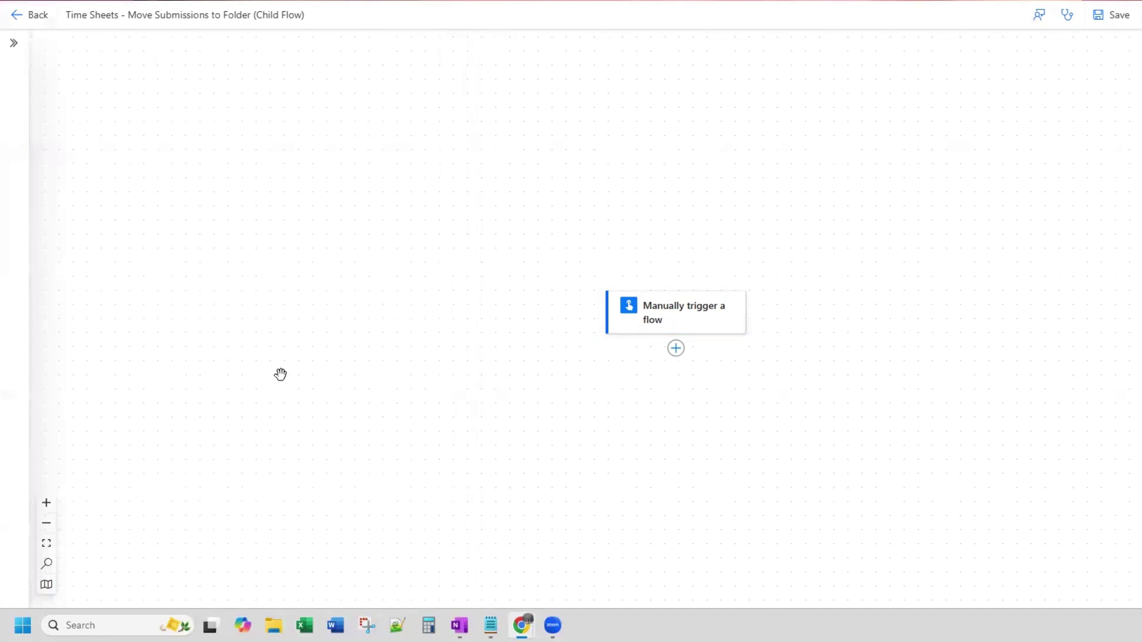
- Start adding an action below the manual trigger and search the actions for "get files"
left_click(675, 350)
left_click(756, 355)
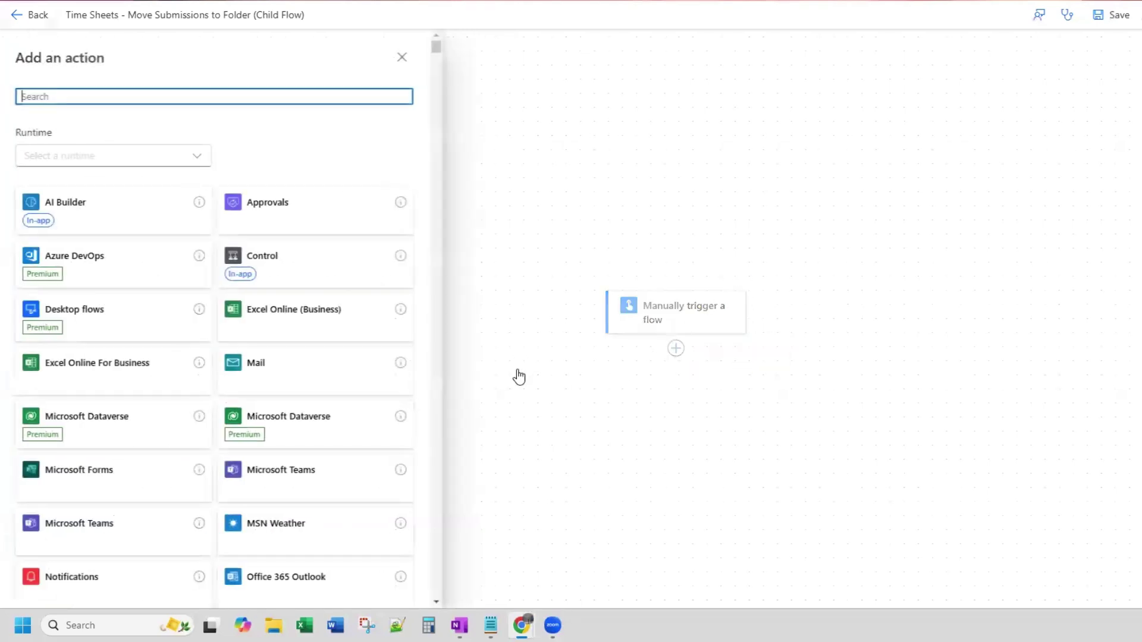
type("get files")
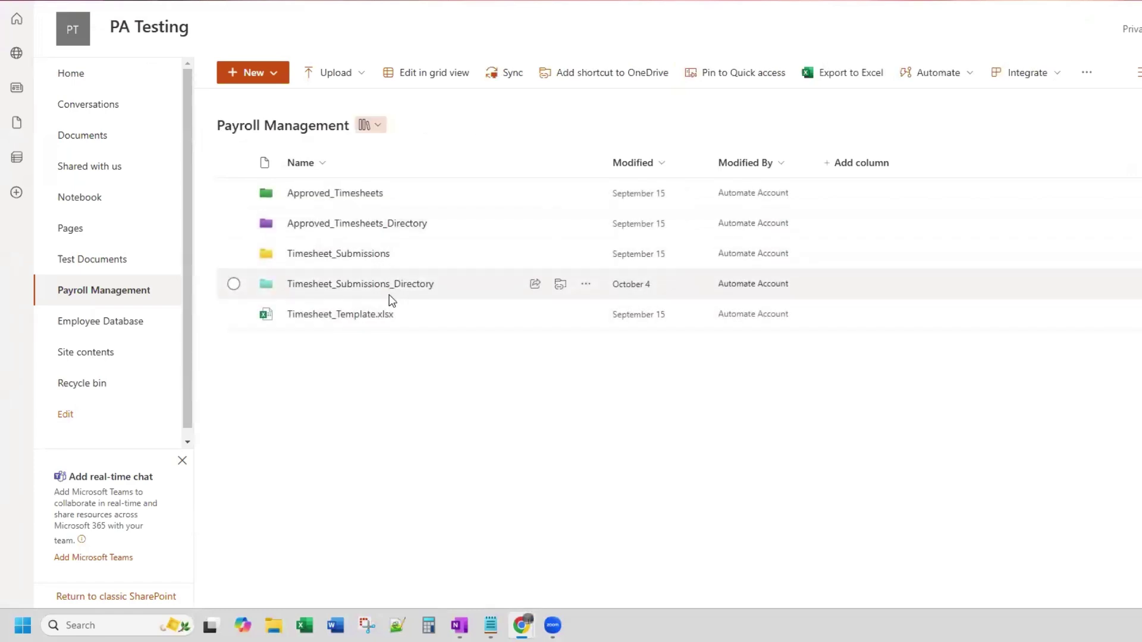
- Open the Timesheet_Submissions folder in SharePoint and examine the naming pattern of the submitted timesheet file
left_click(348, 253)
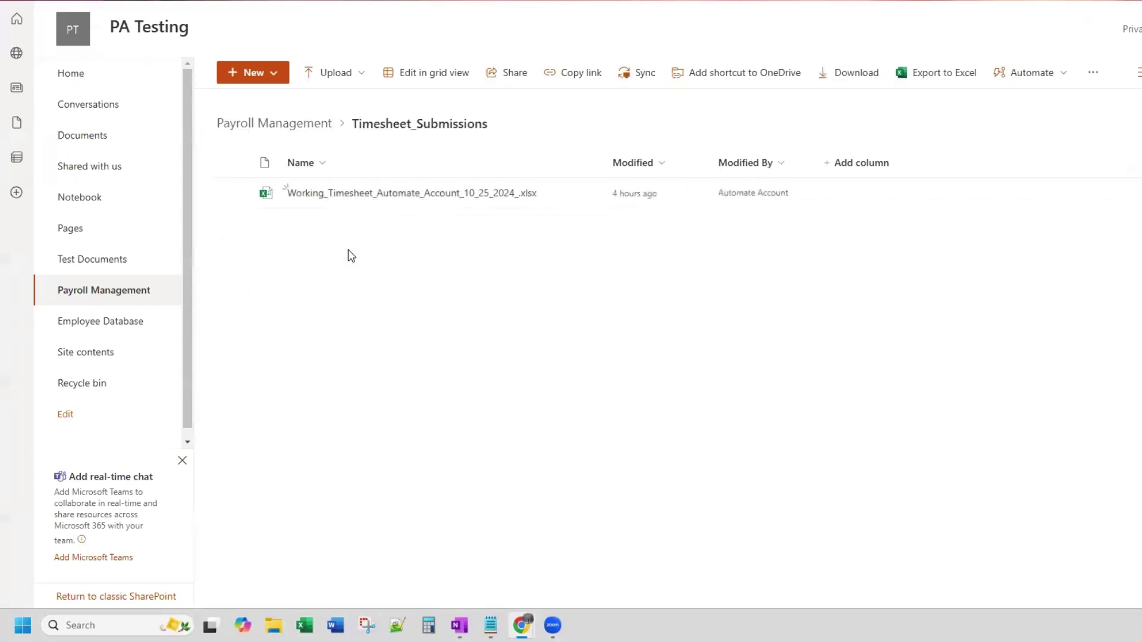
left_click(412, 194)
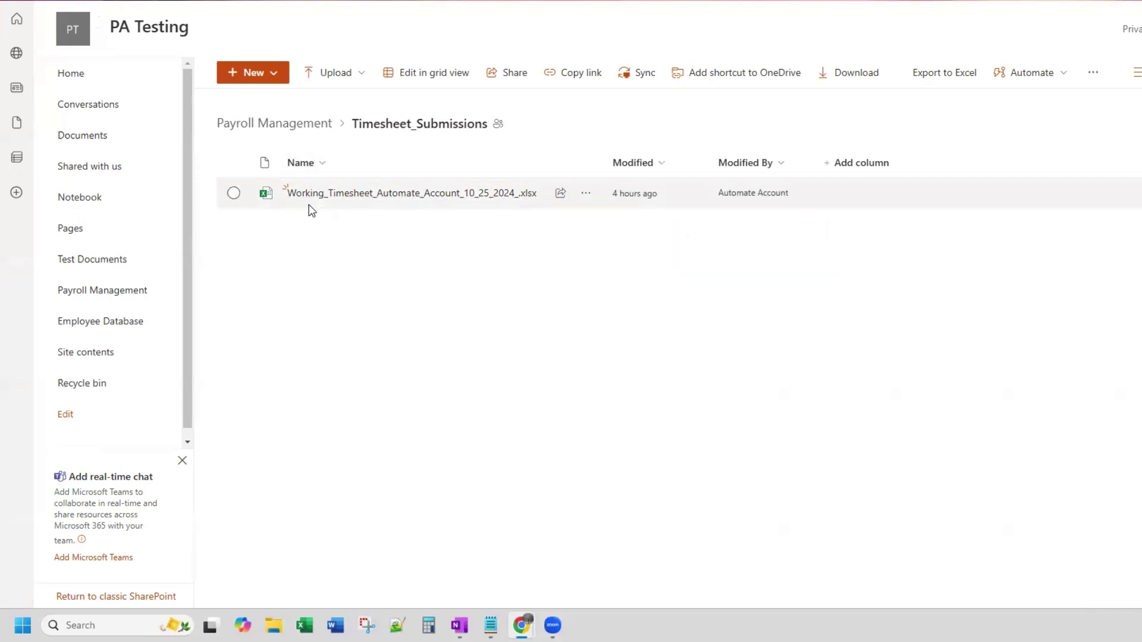
mouse_move(332, 202)
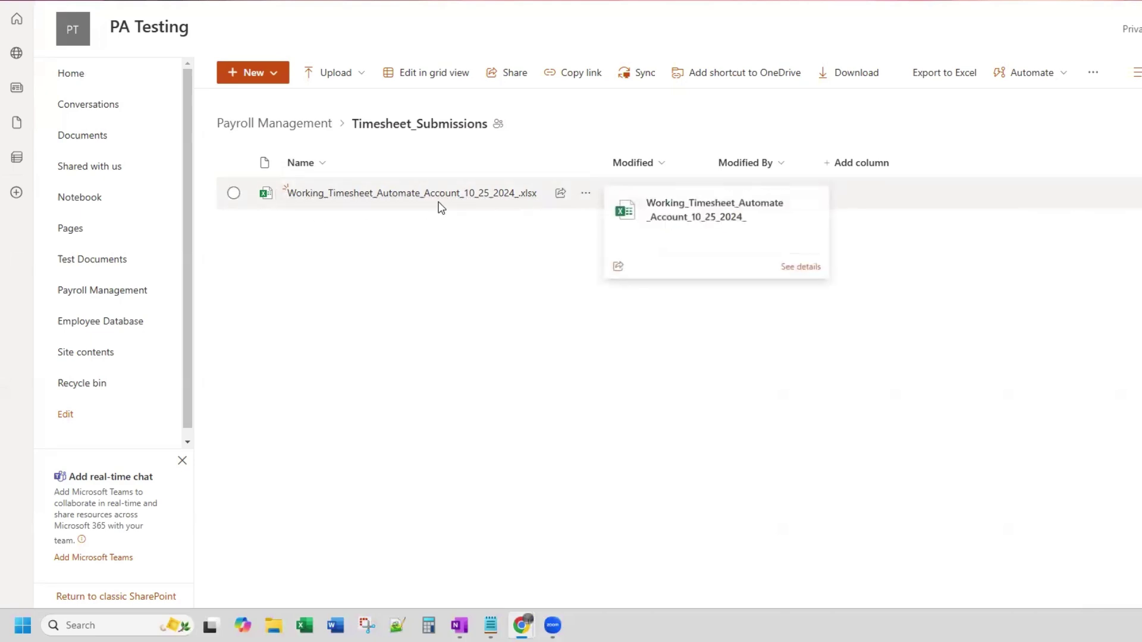
mouse_move(396, 195)
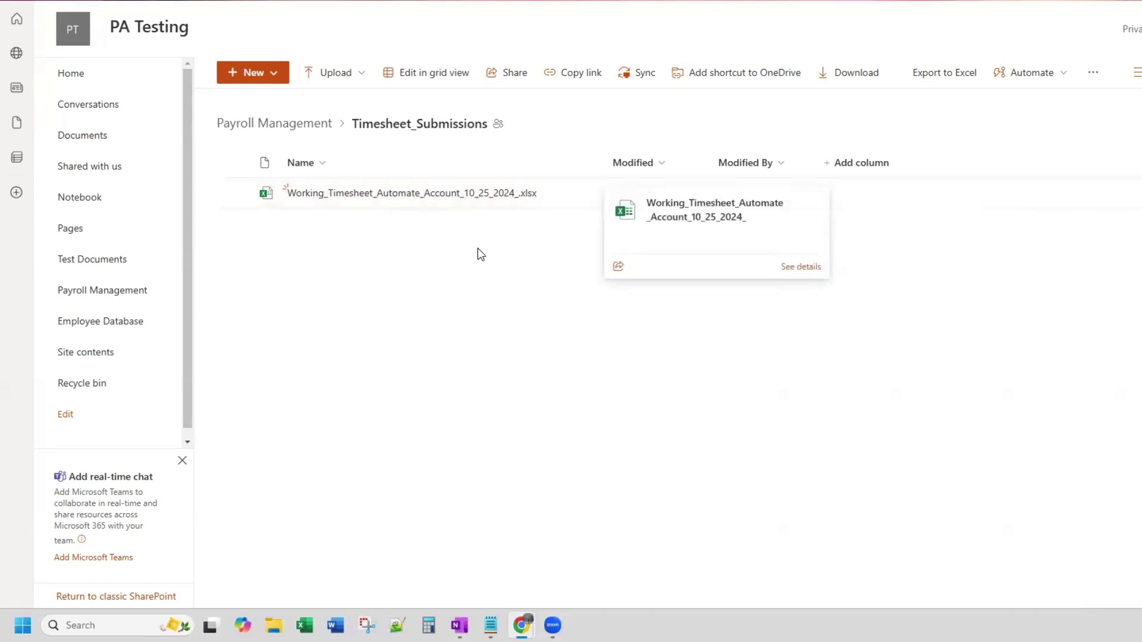
mouse_move(470, 199)
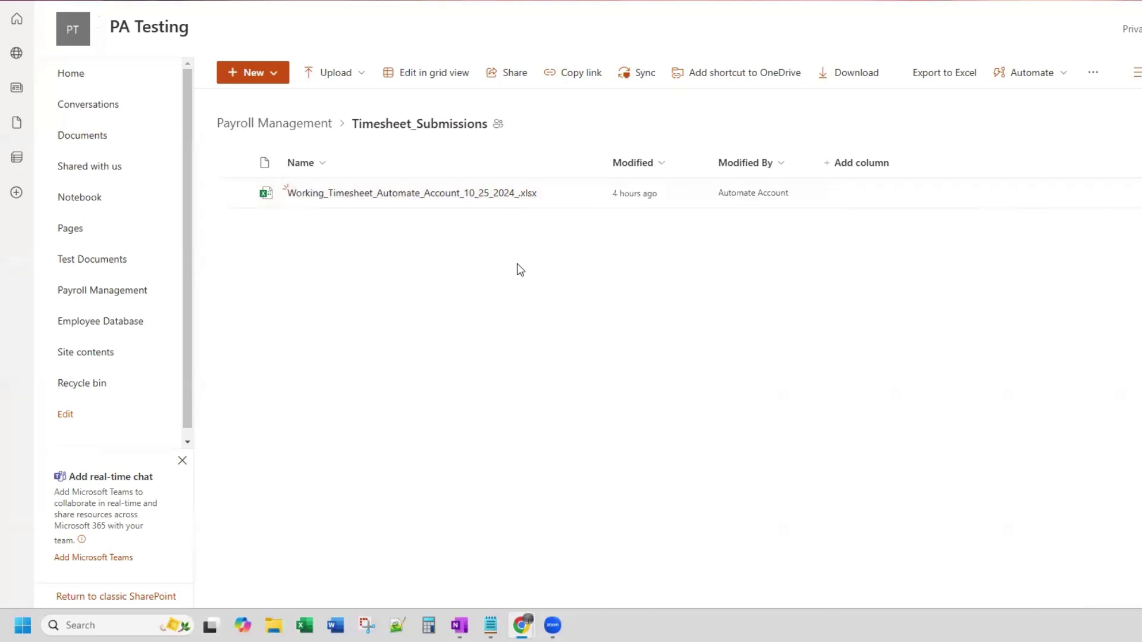
mouse_move(518, 204)
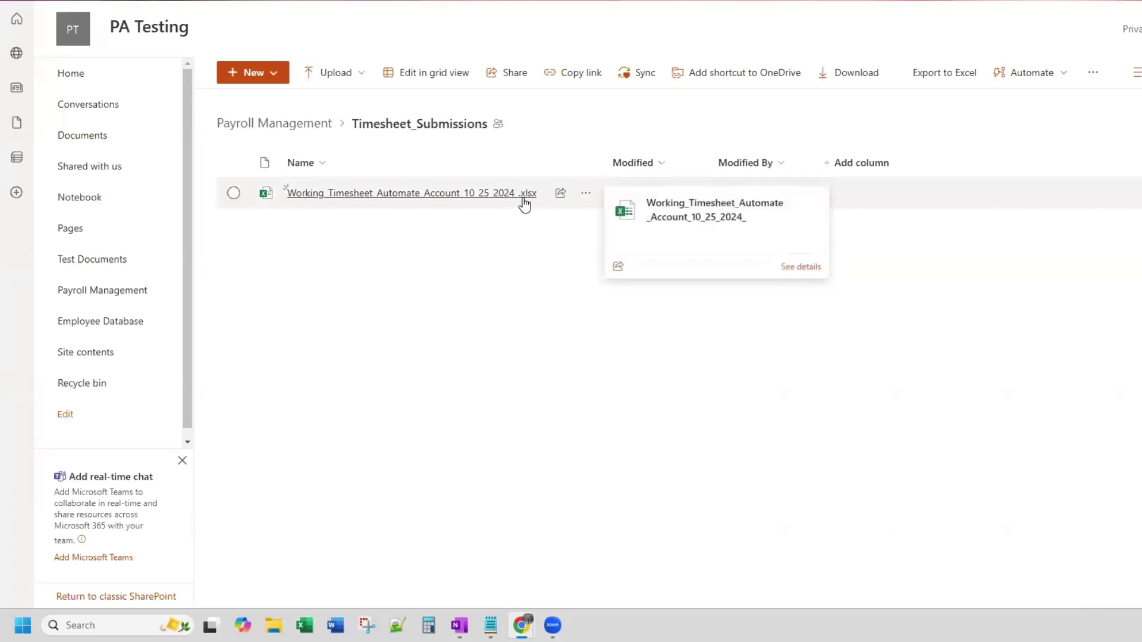
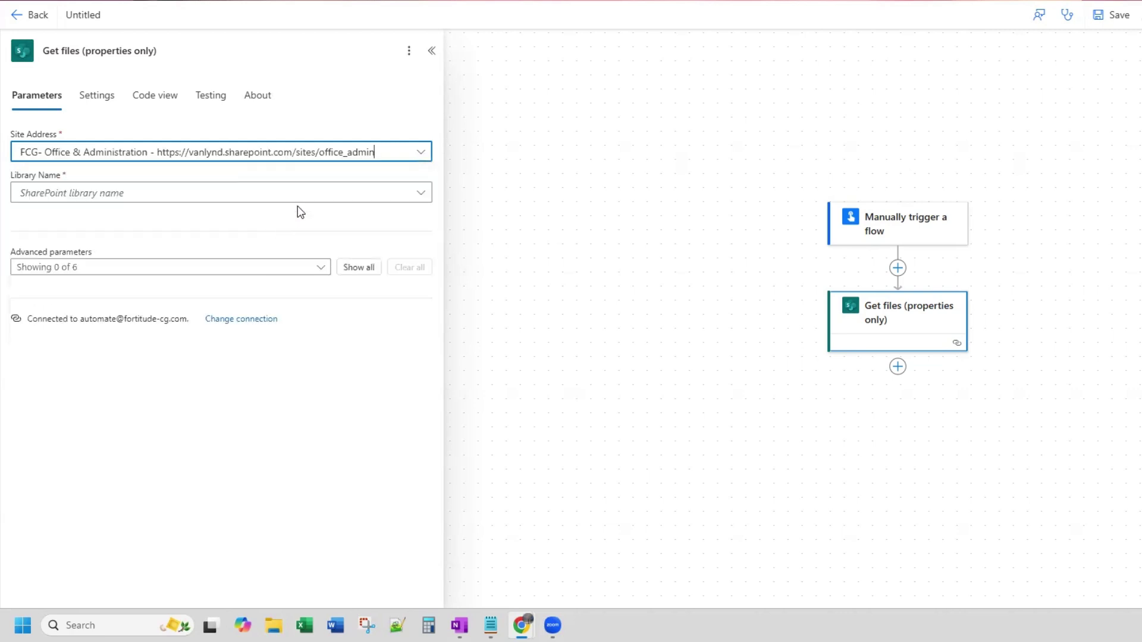
- Set the Get files (properties only) library to Payroll Management and add the Top Count advanced parameter
left_click(406, 200)
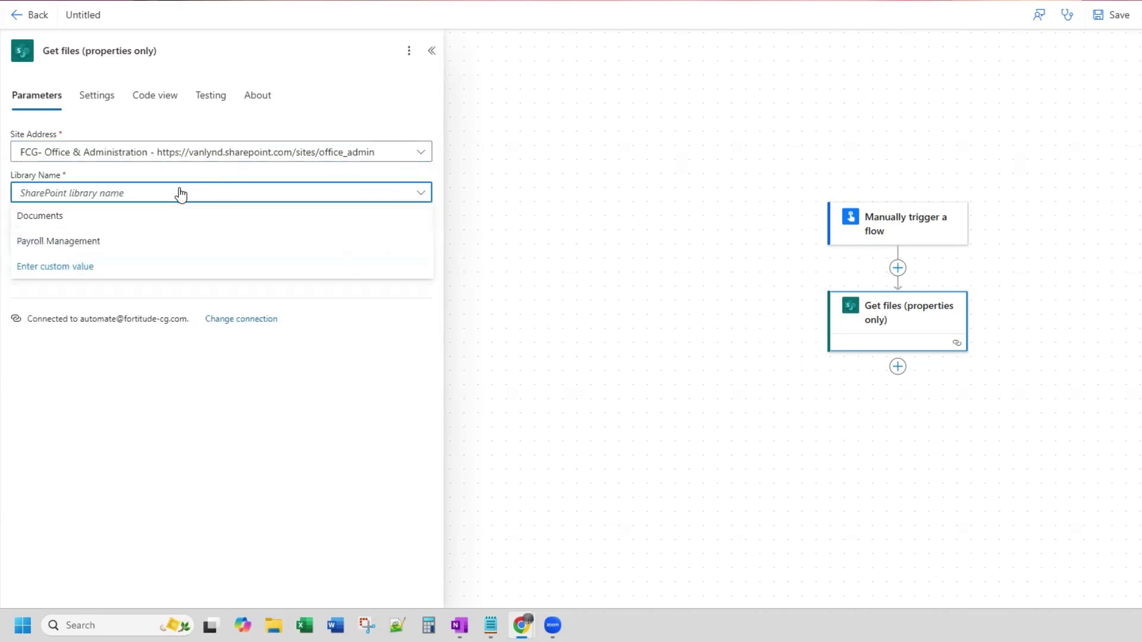
left_click(68, 246)
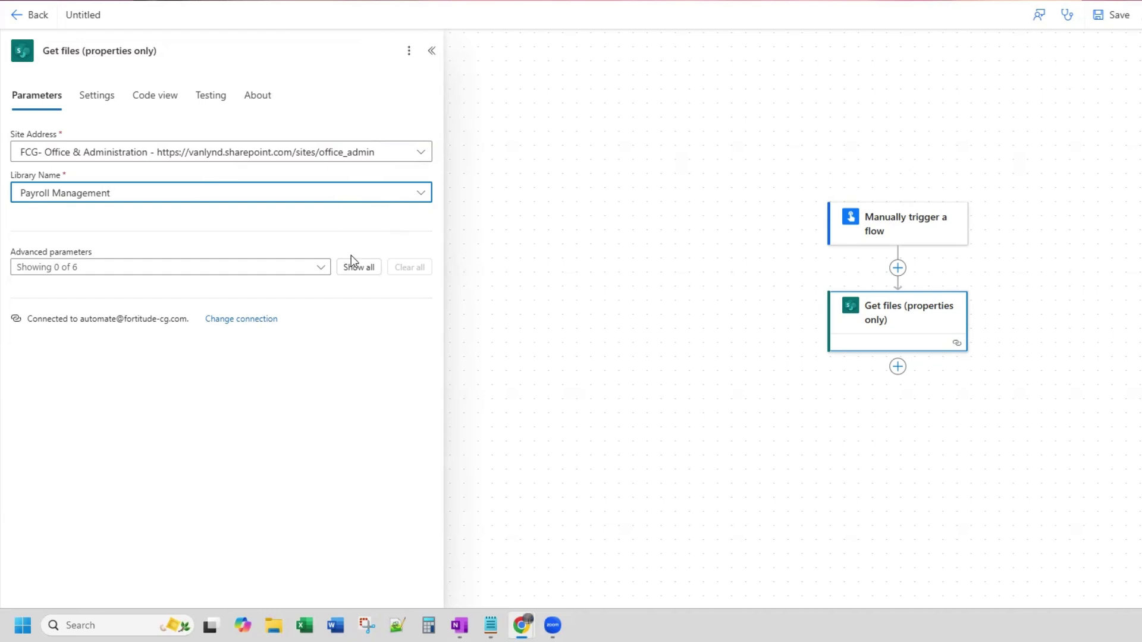
left_click(322, 267)
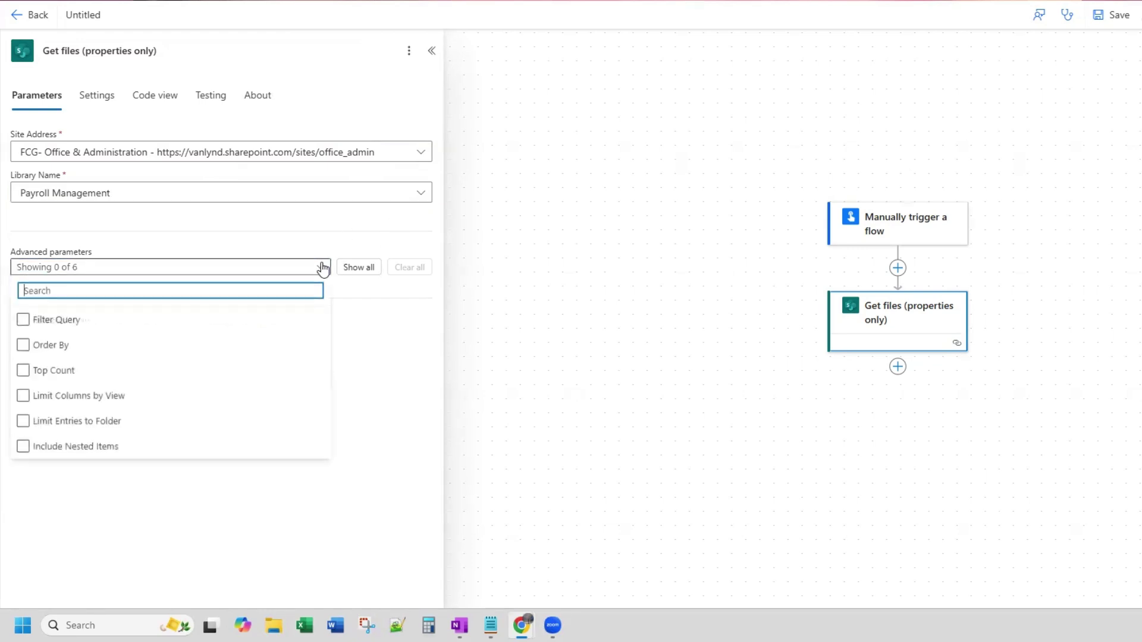
left_click(25, 373)
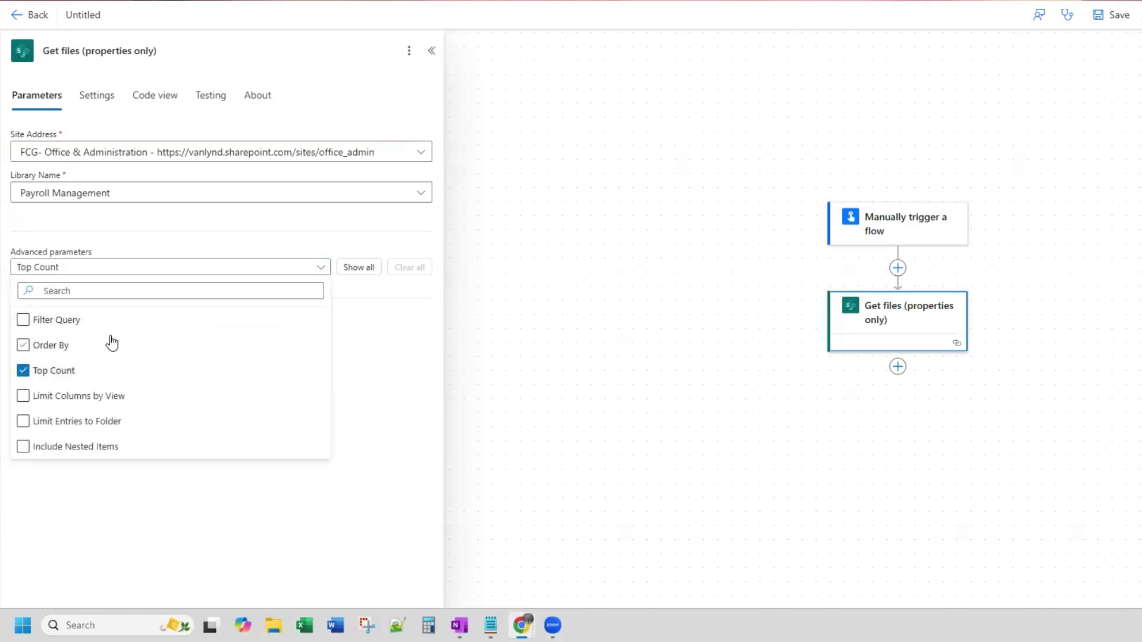
left_click(120, 291)
type("1")
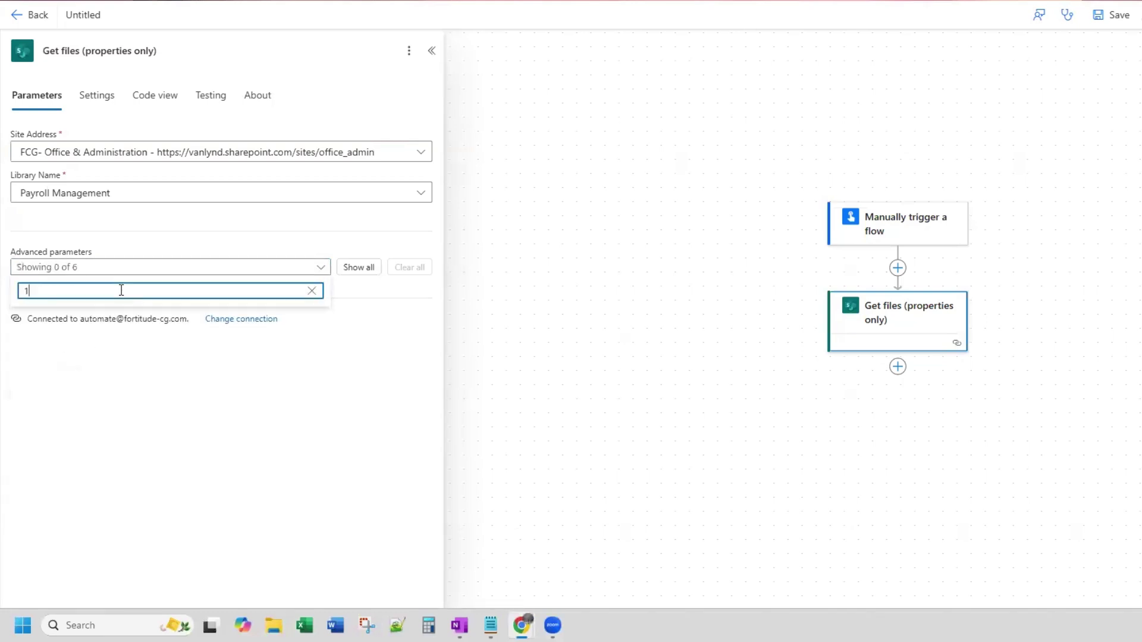
left_click(246, 410)
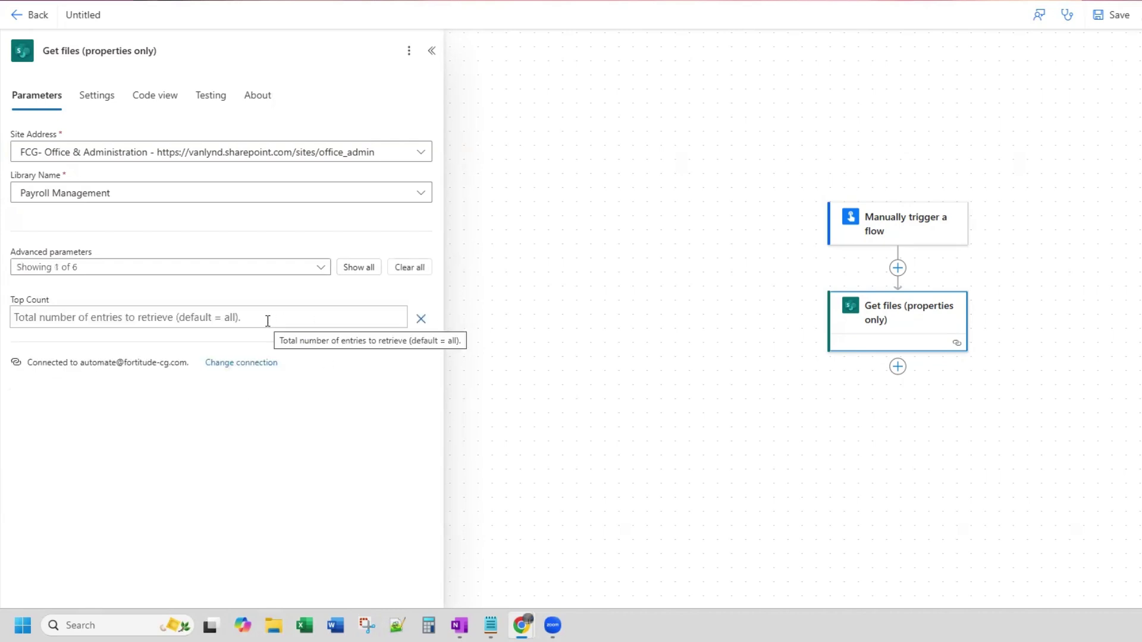
left_click(382, 318)
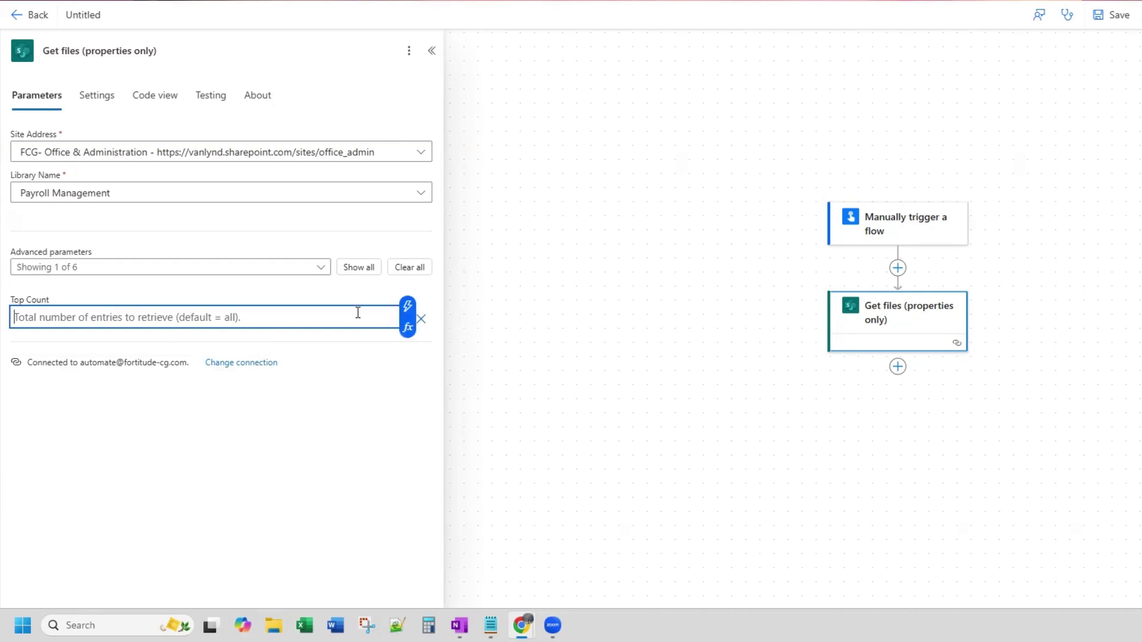
- Add the Limit Entries to Folder parameter and set it to the Submitted_Timesheets folder in Payroll Management
left_click(322, 268)
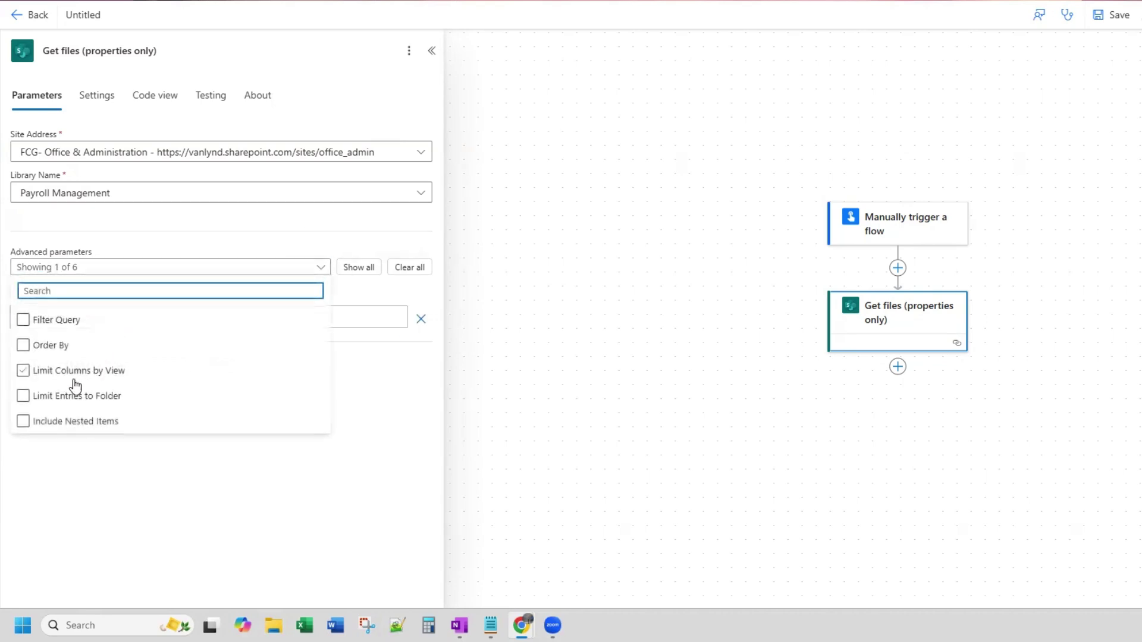
left_click(23, 396)
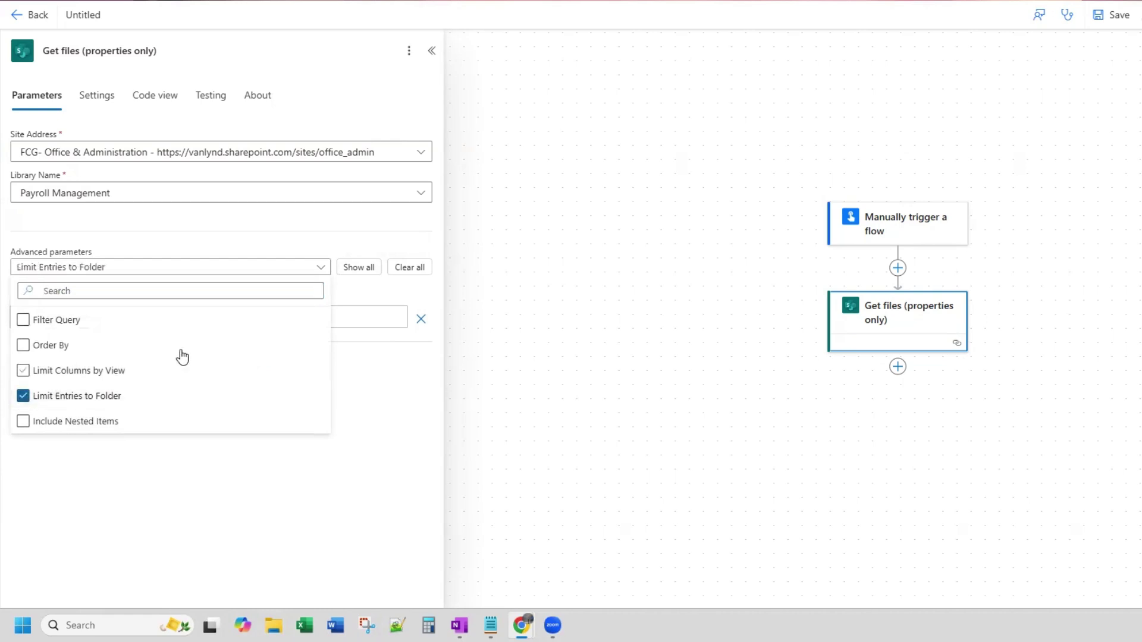
left_click(182, 507)
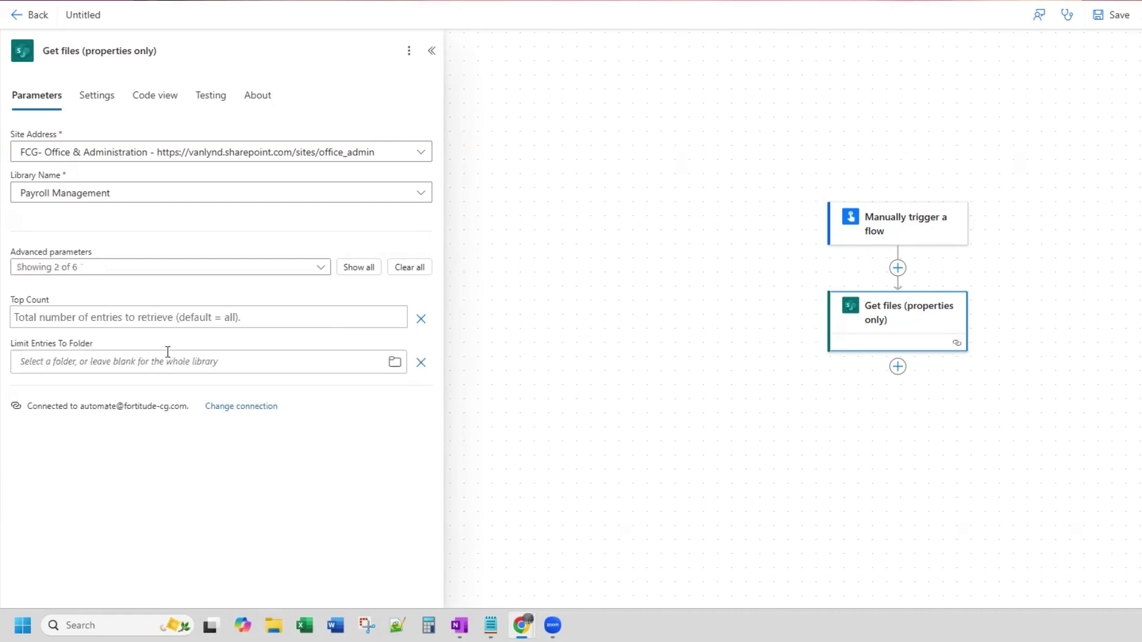
left_click(395, 363)
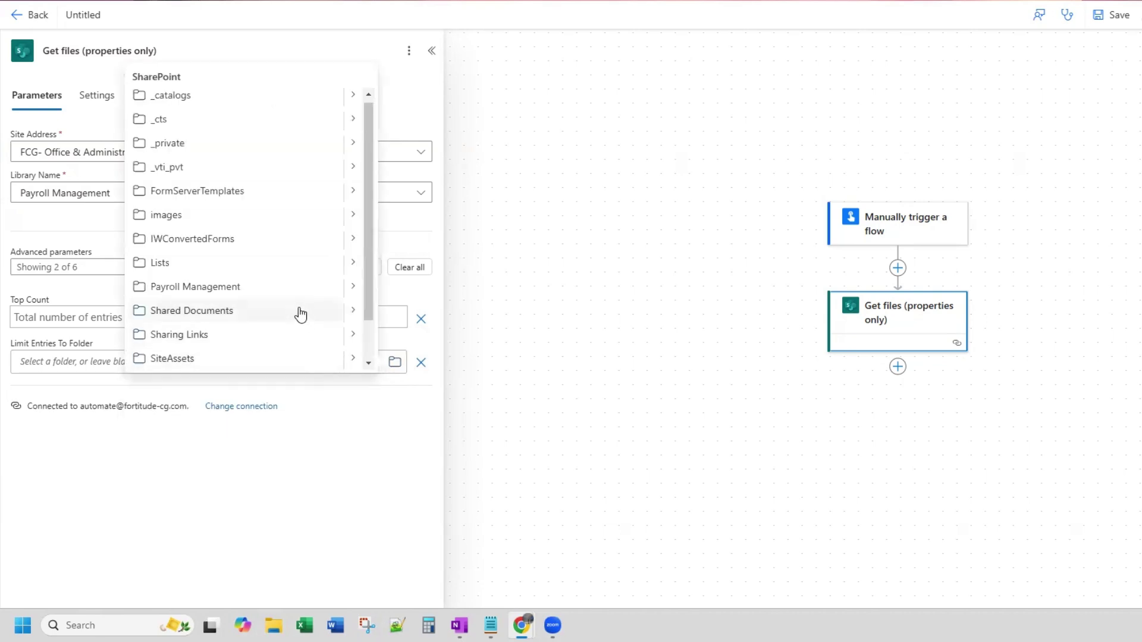
left_click(353, 288)
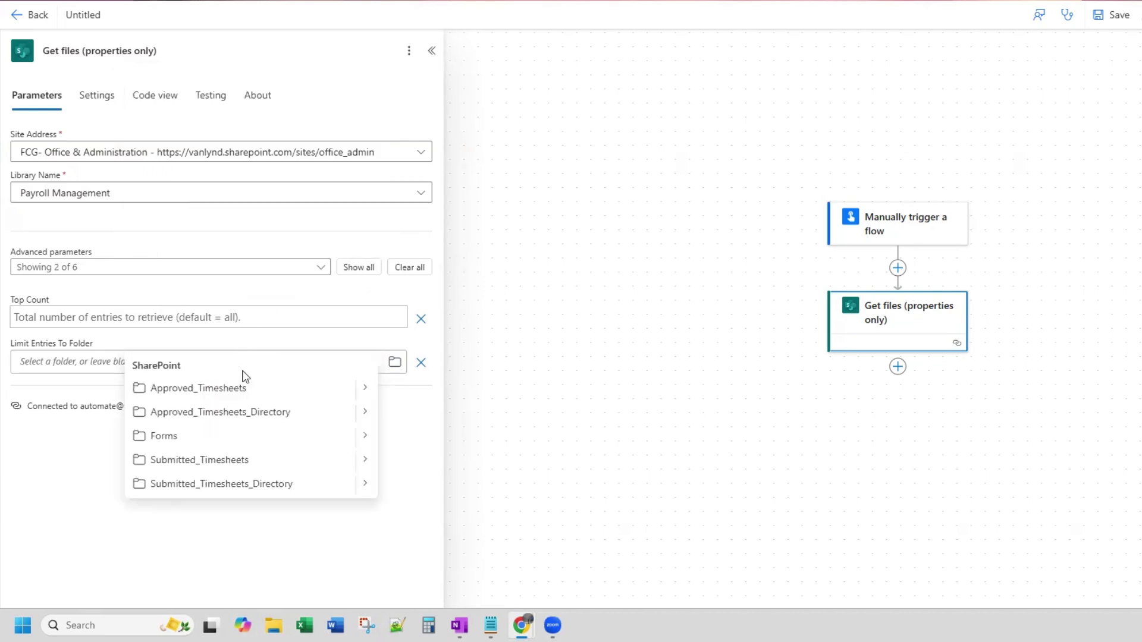
left_click(219, 463)
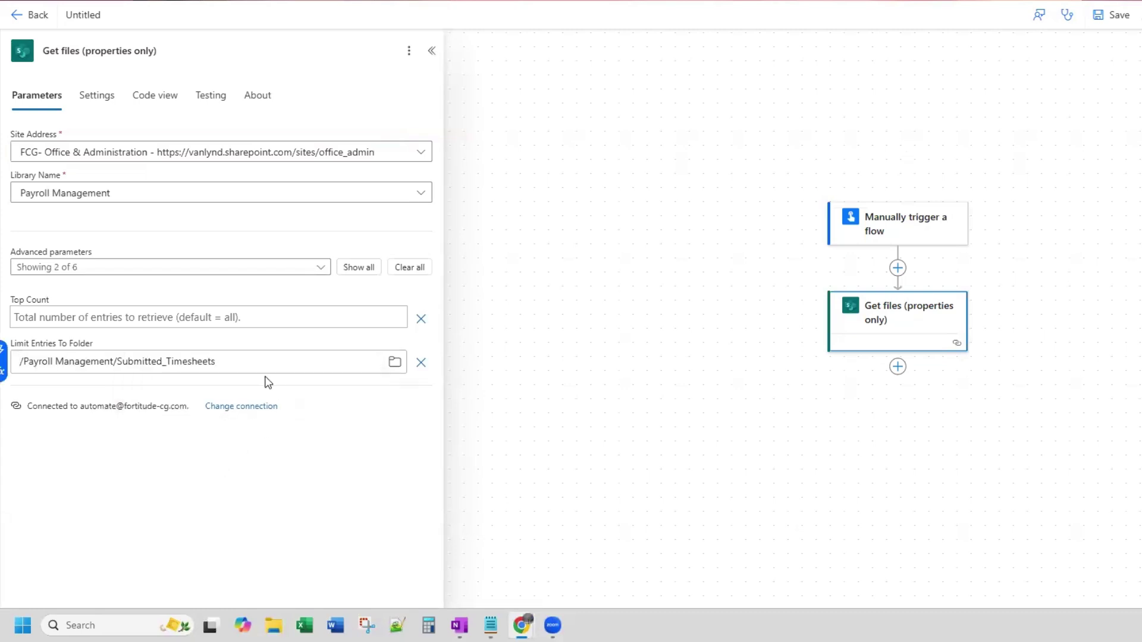
- Set Top Count to 1 and rename the action "Get files (properties only) - Timesheet Submission"
left_click(86, 312)
type("1")
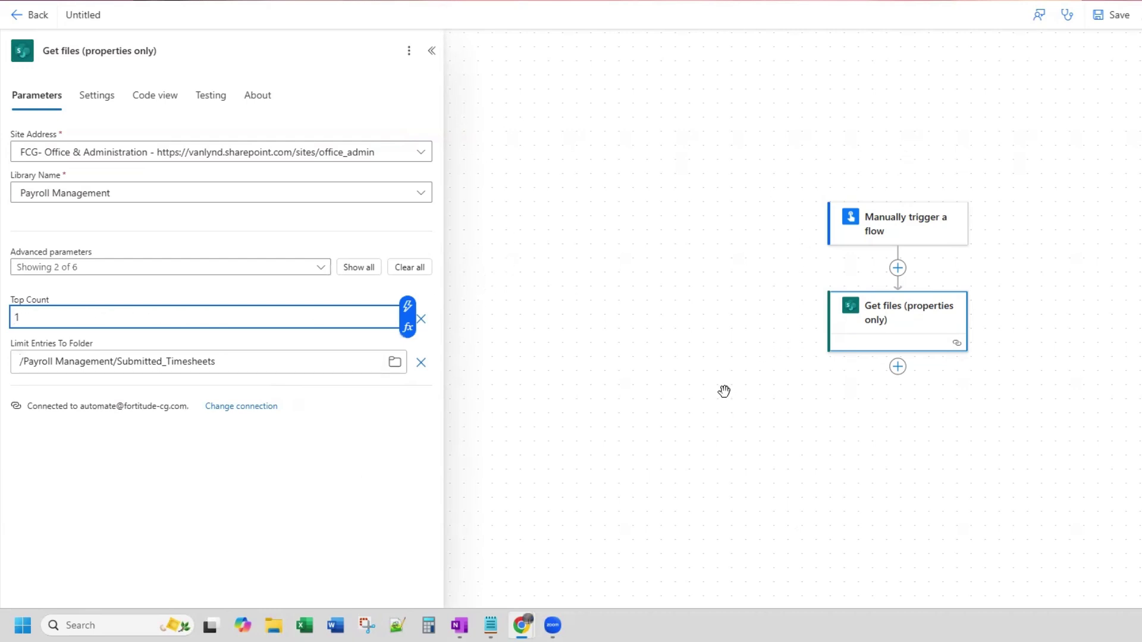
left_click(236, 51)
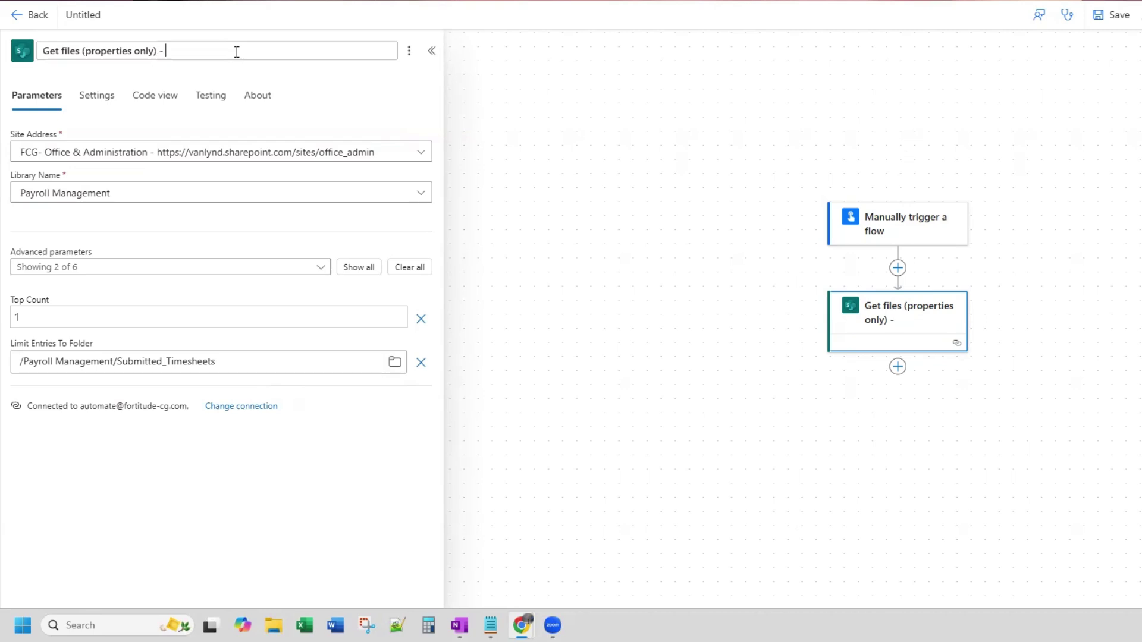
type("- Timesheet")
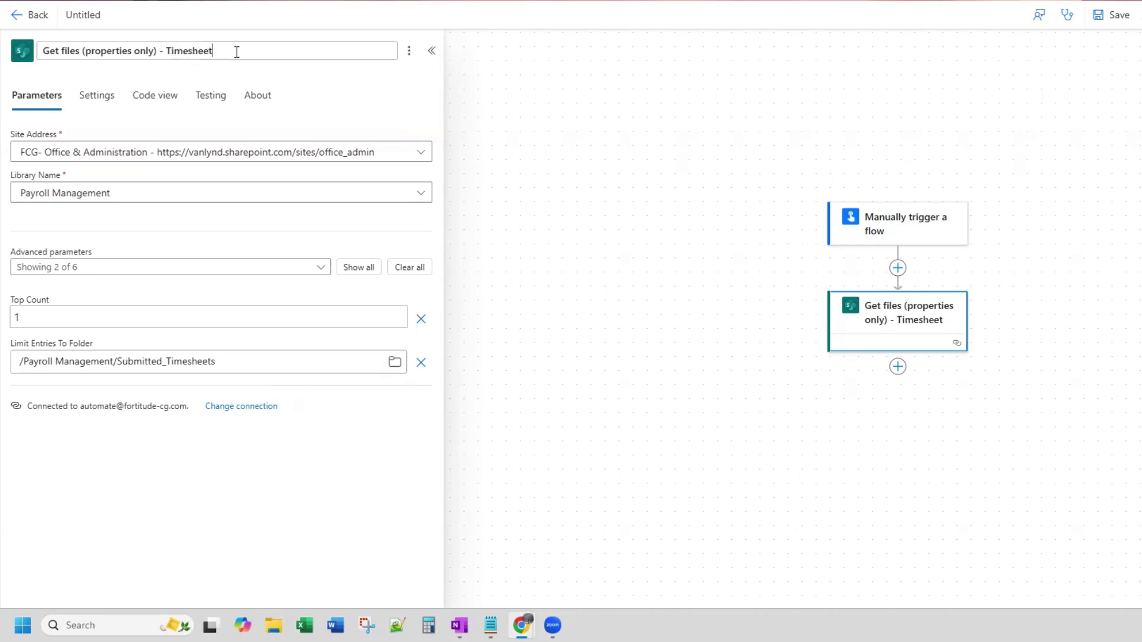
type(" Submission")
key("Return")
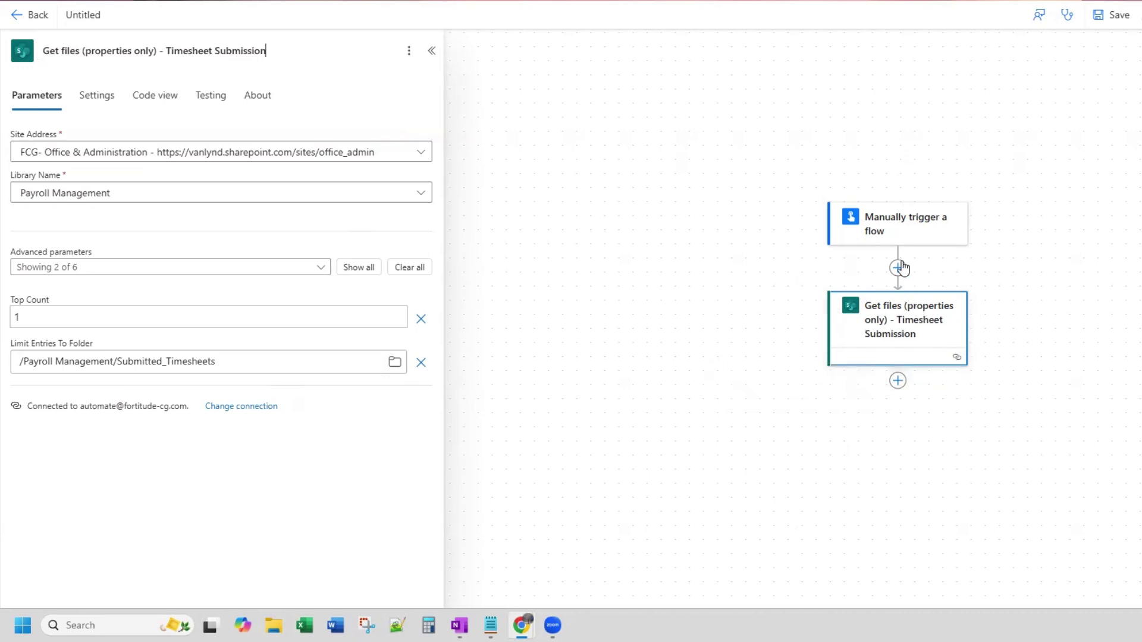
- Add a SharePoint Get file properties action below the Timesheet Submission action
left_click(898, 382)
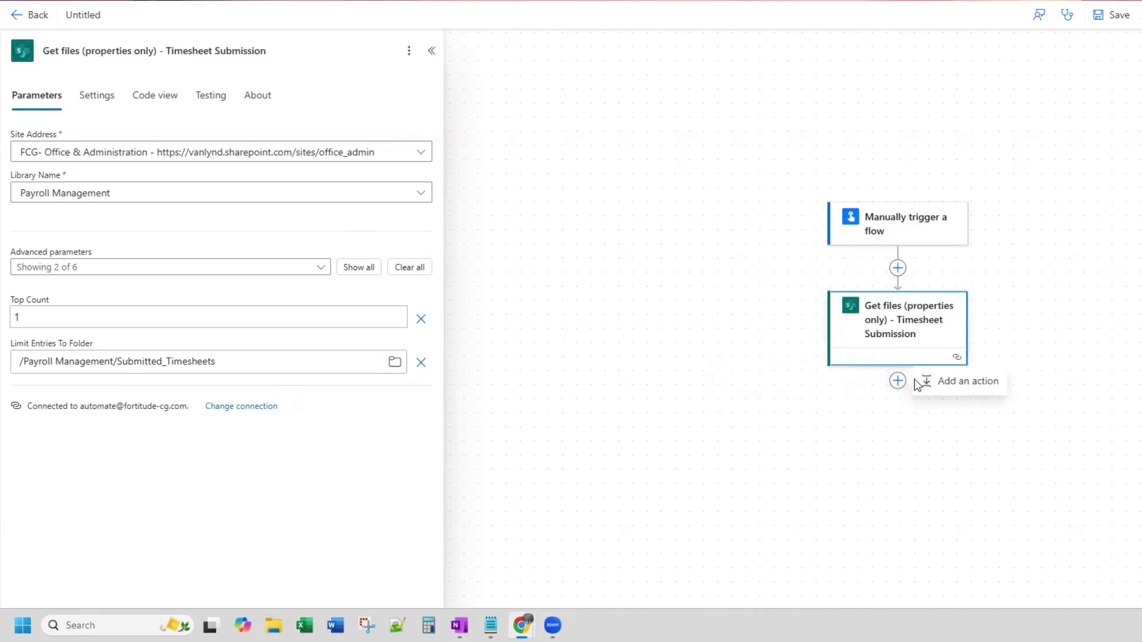
left_click(924, 381)
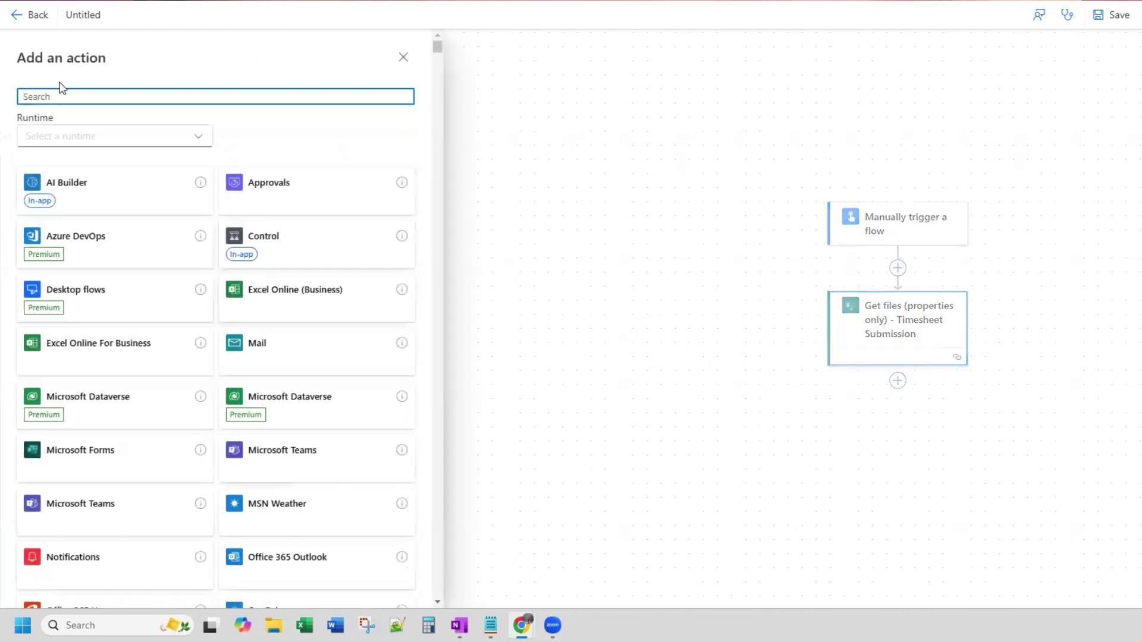
type("get file")
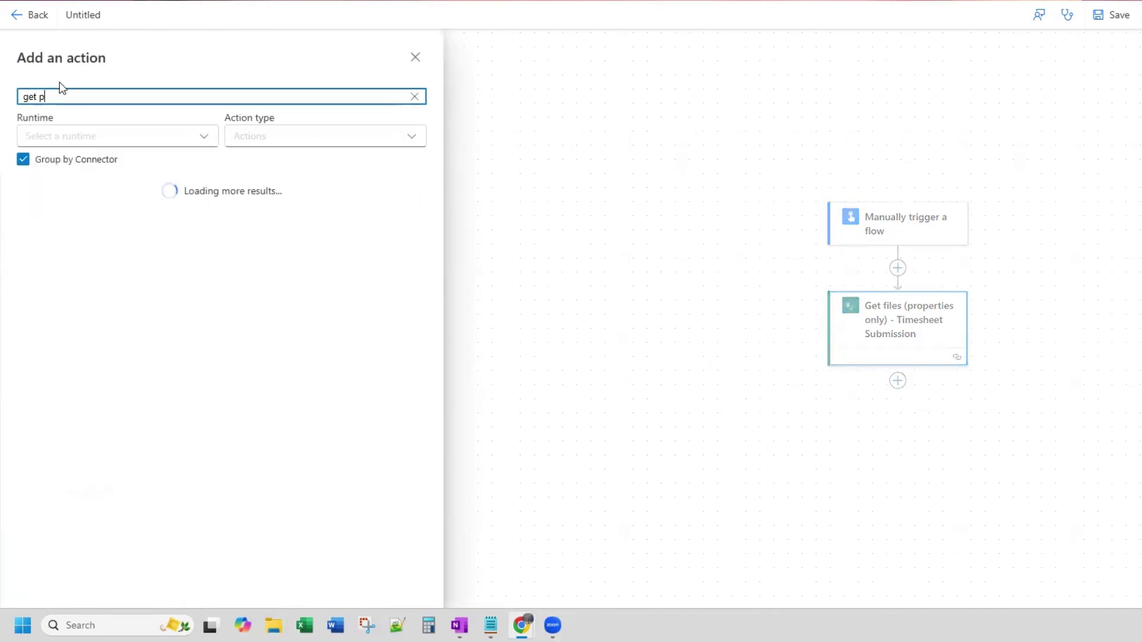
type(" proper")
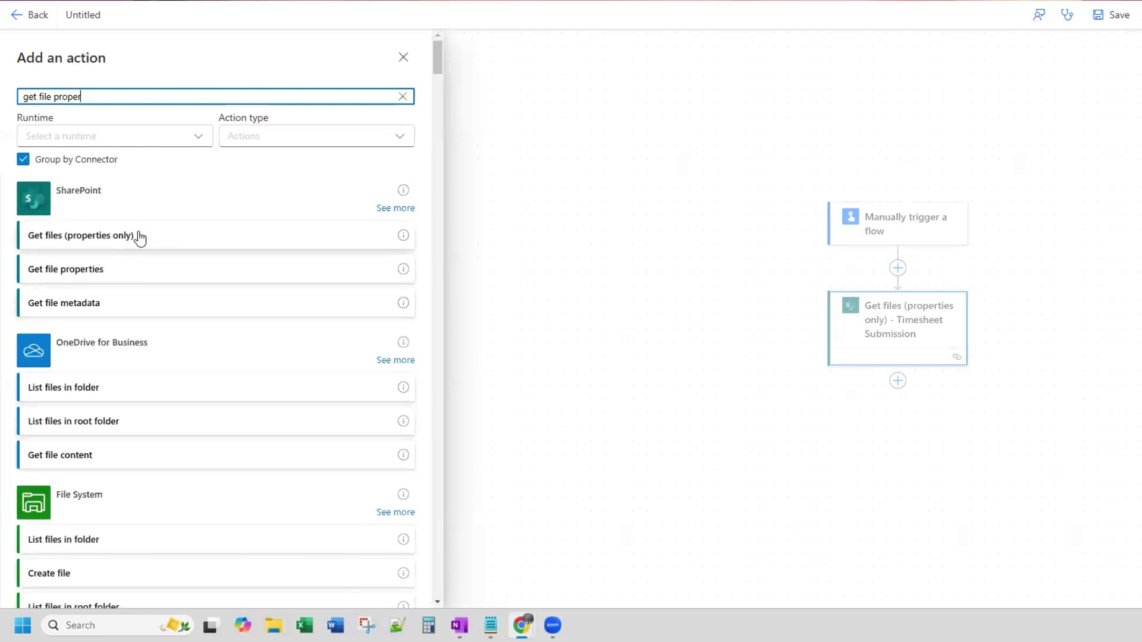
left_click(132, 274)
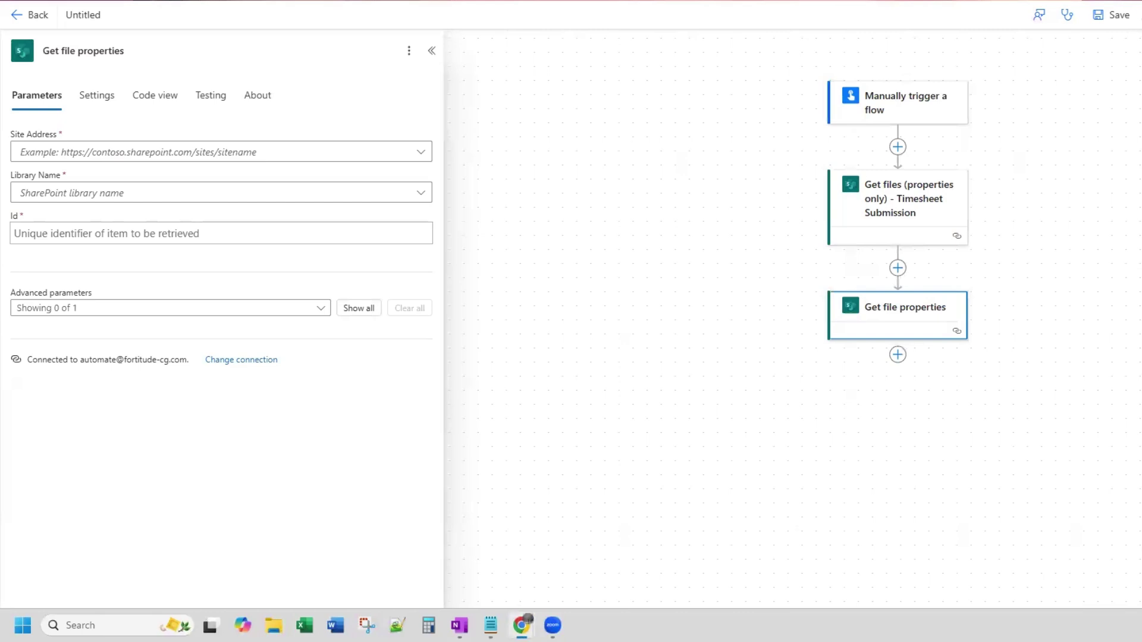
- Set the Get file properties site address to FCG- Office & Administration and its library to Payroll Management
left_click(175, 160)
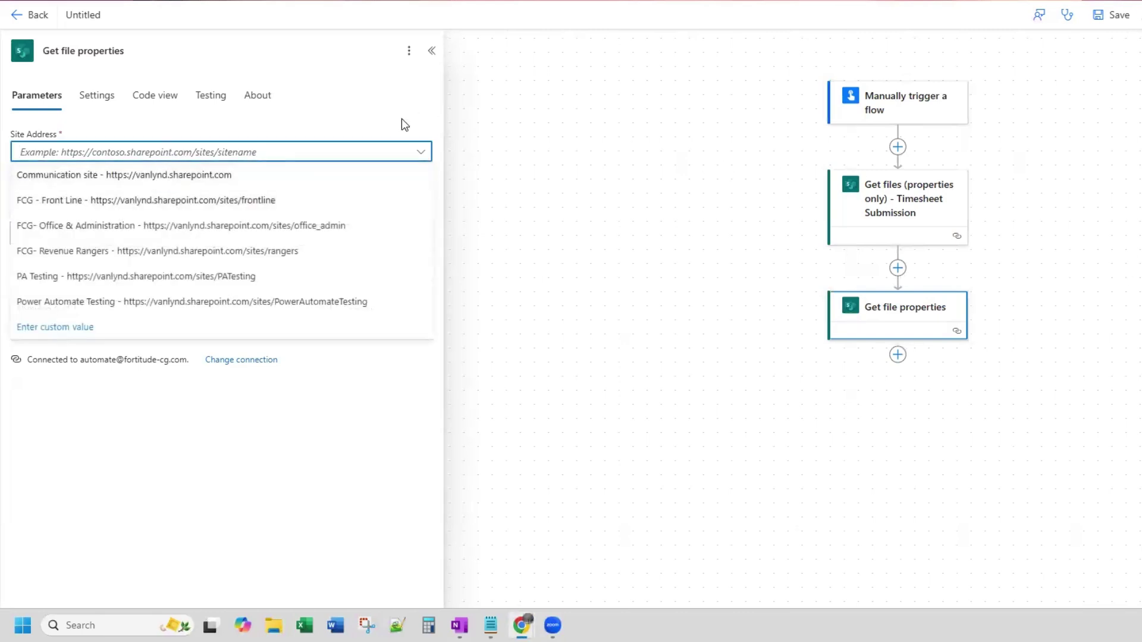
left_click(234, 128)
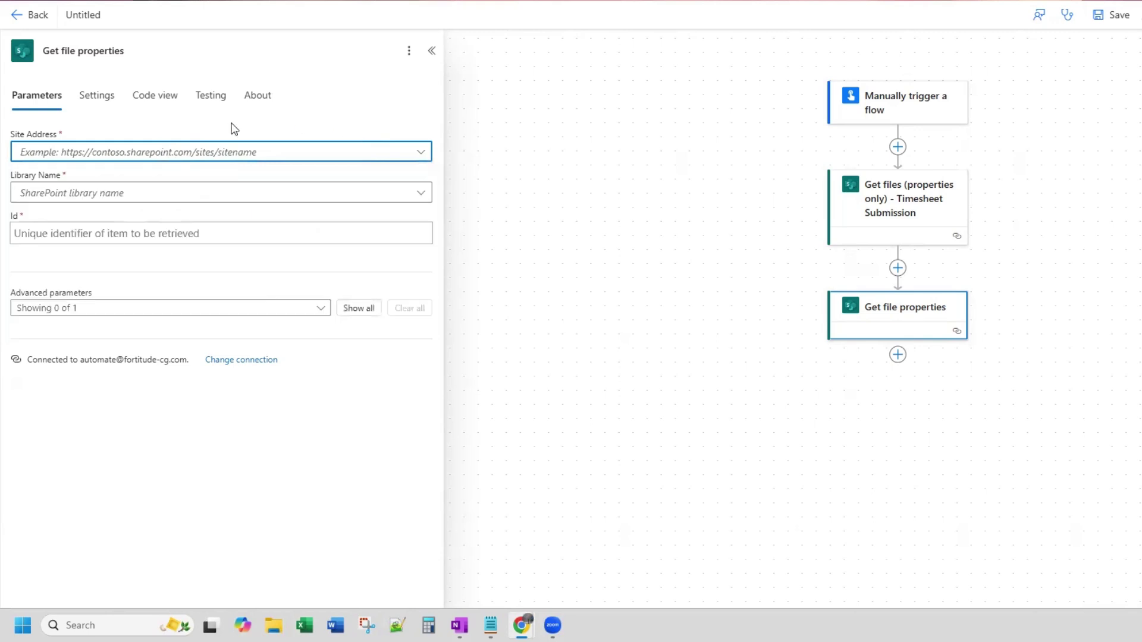
left_click(188, 153)
left_click(81, 224)
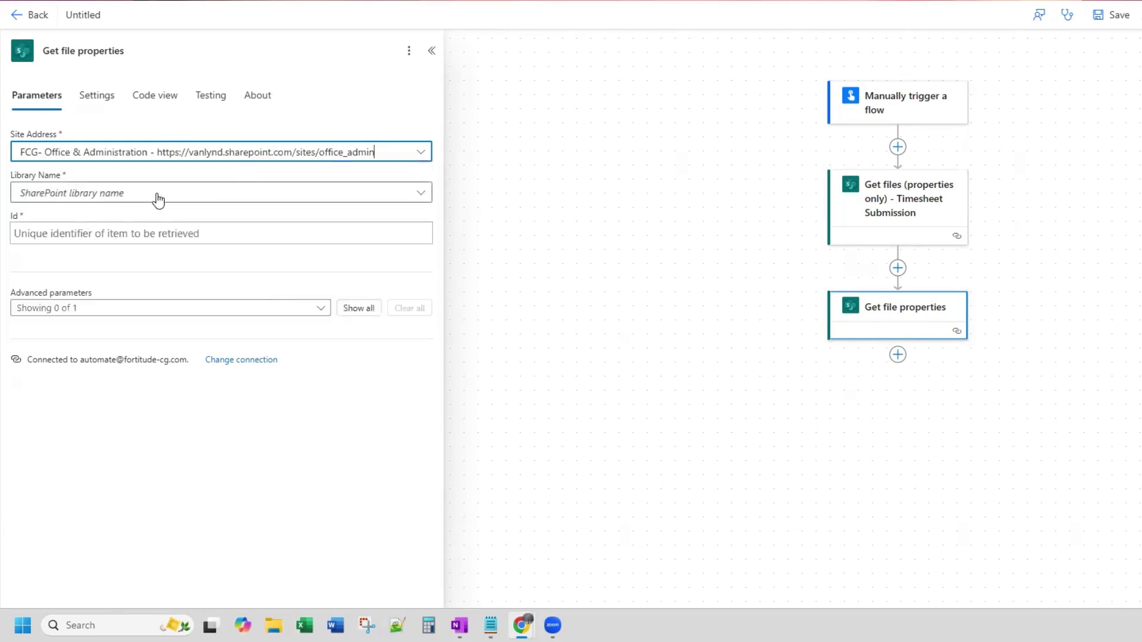
left_click(158, 199)
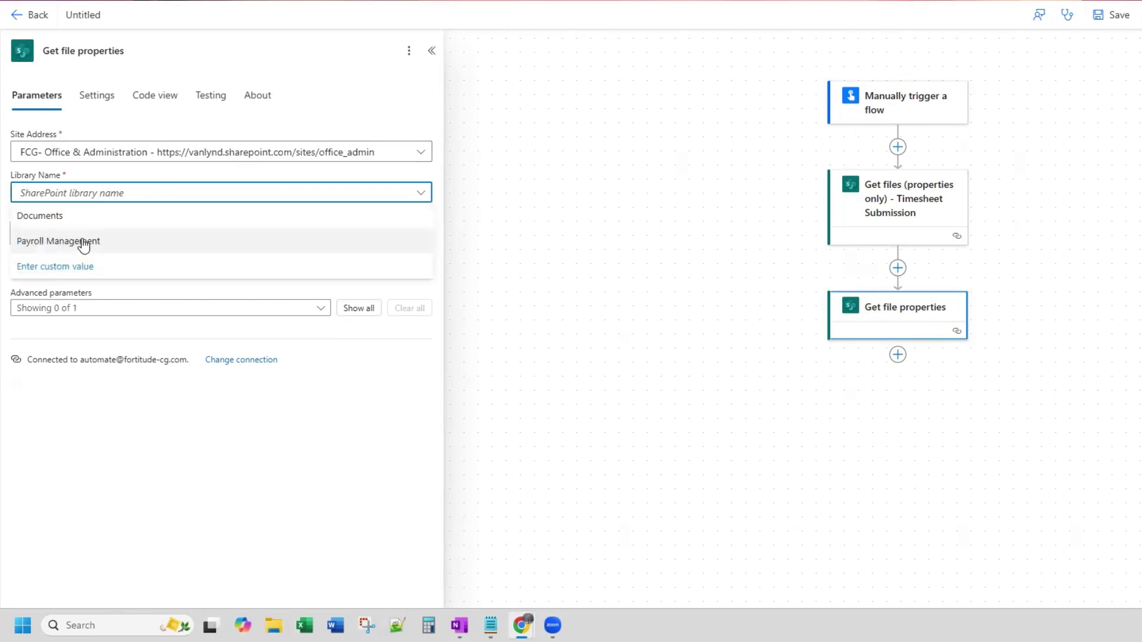
left_click(82, 240)
- Fill the Get file properties Id with the dynamic ID from the Timesheet Submission action
left_click(120, 232)
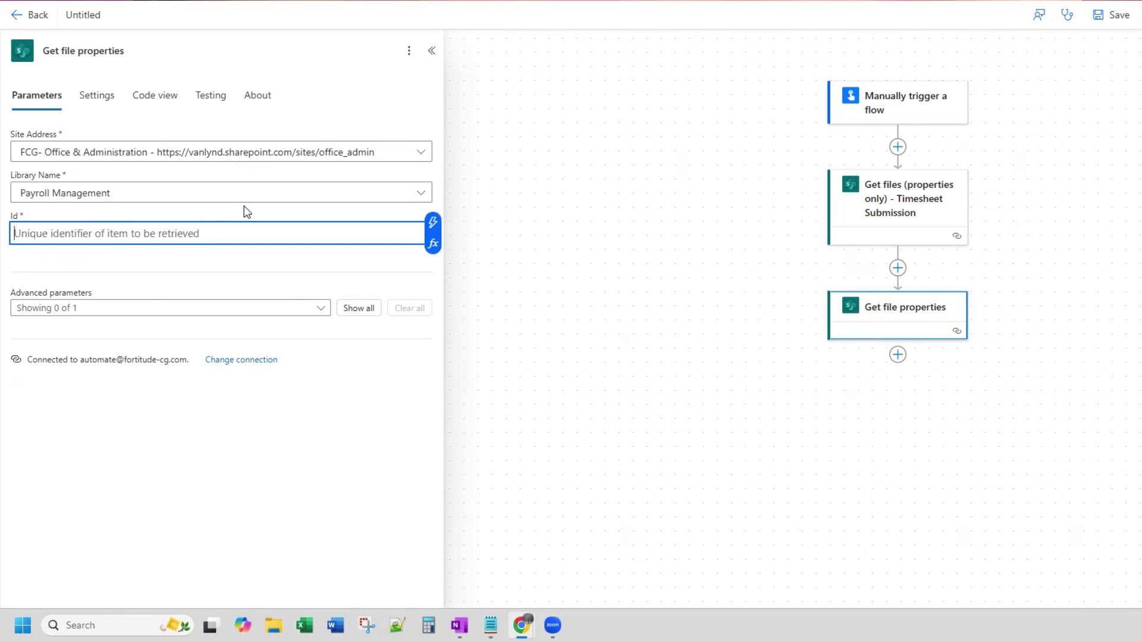
left_click(432, 223)
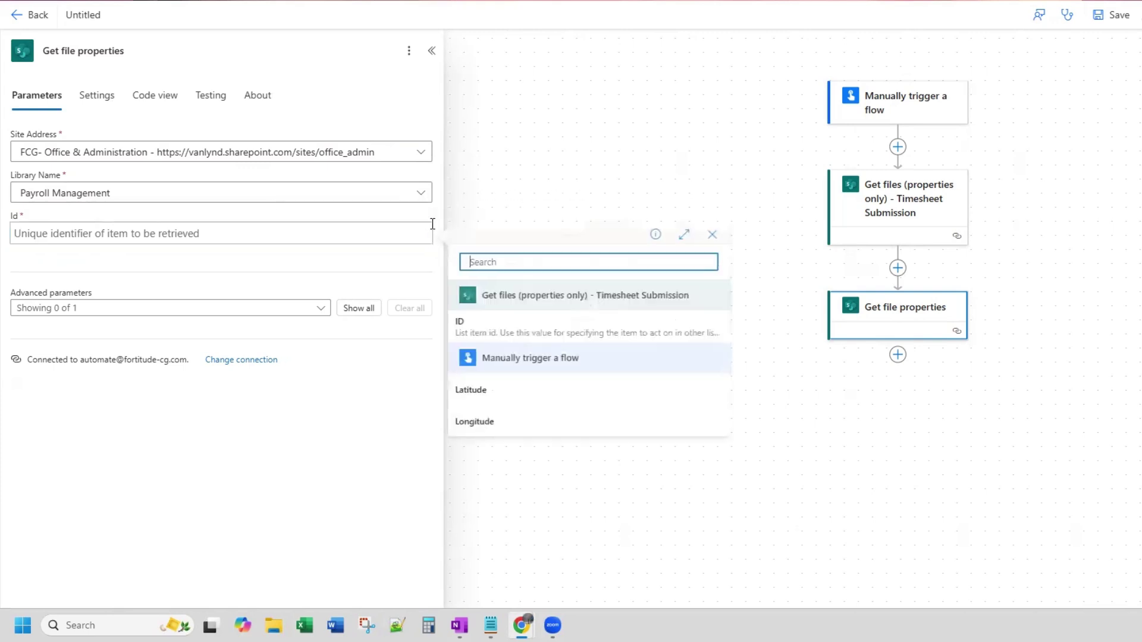
left_click(540, 326)
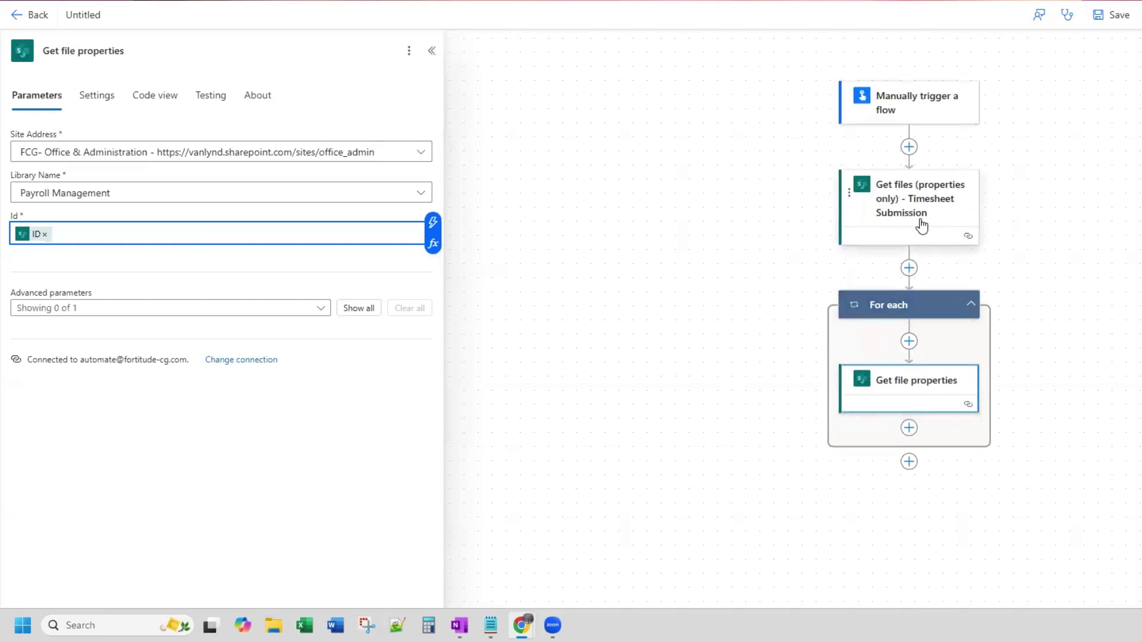
- Add a Data Operation Compose action after Get file properties inside the For each loop
scroll(959, 244, "down", 1)
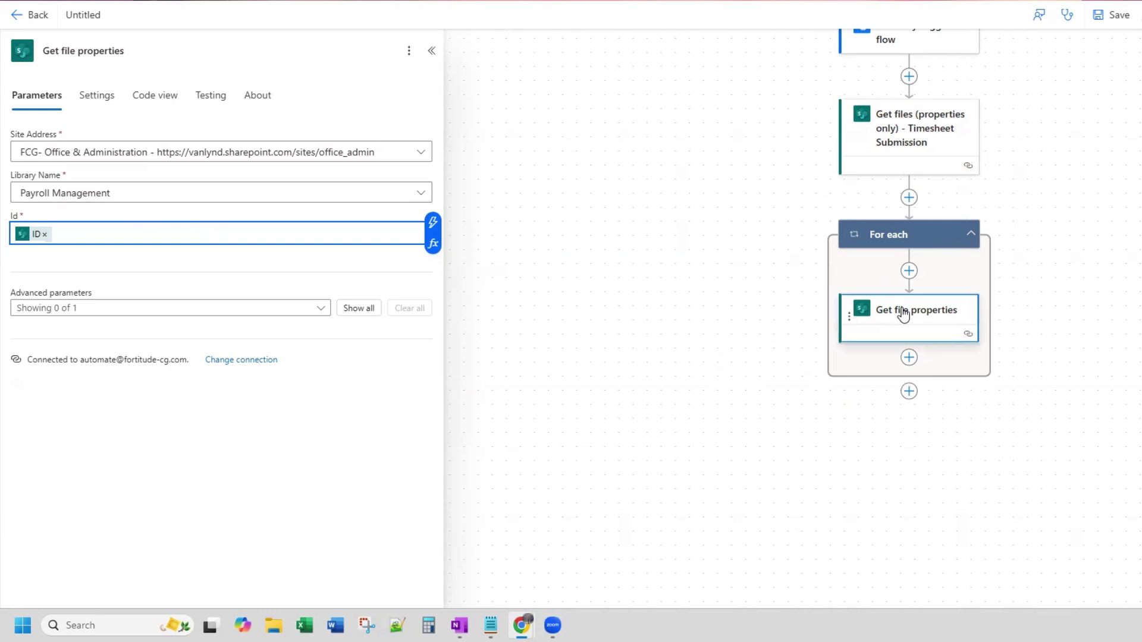
left_click(910, 356)
type("compose")
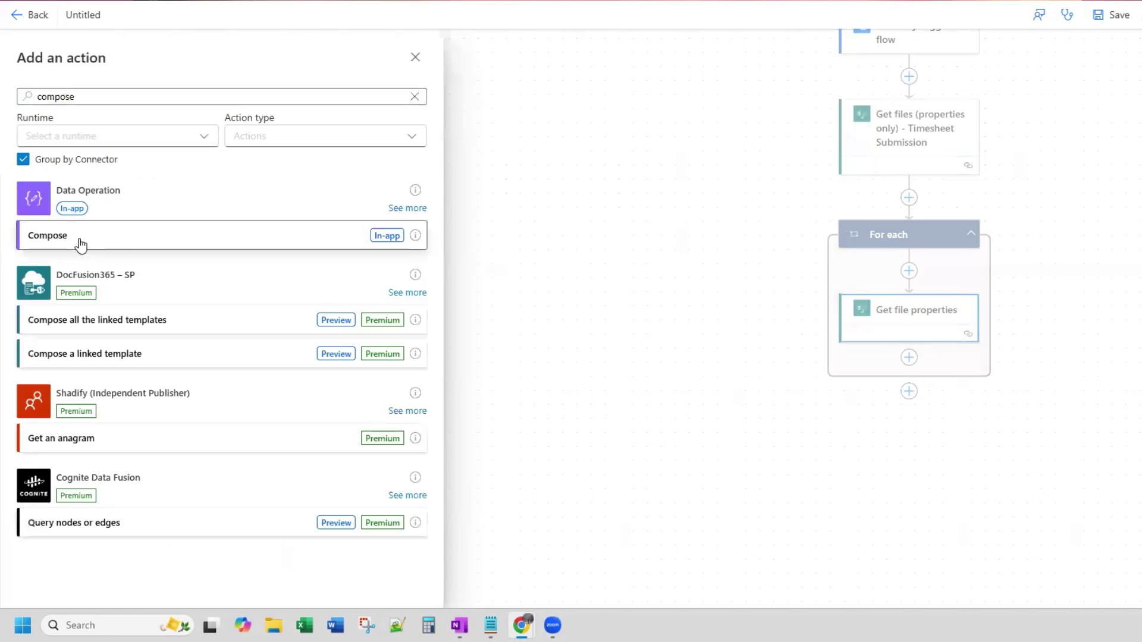
left_click(79, 242)
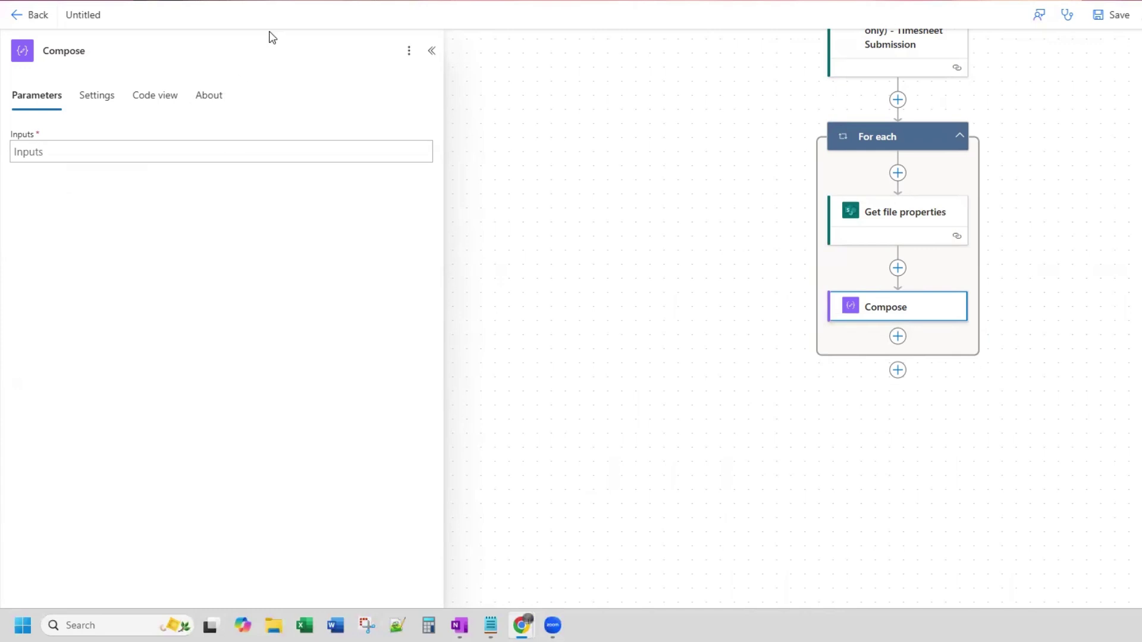
left_click(98, 146)
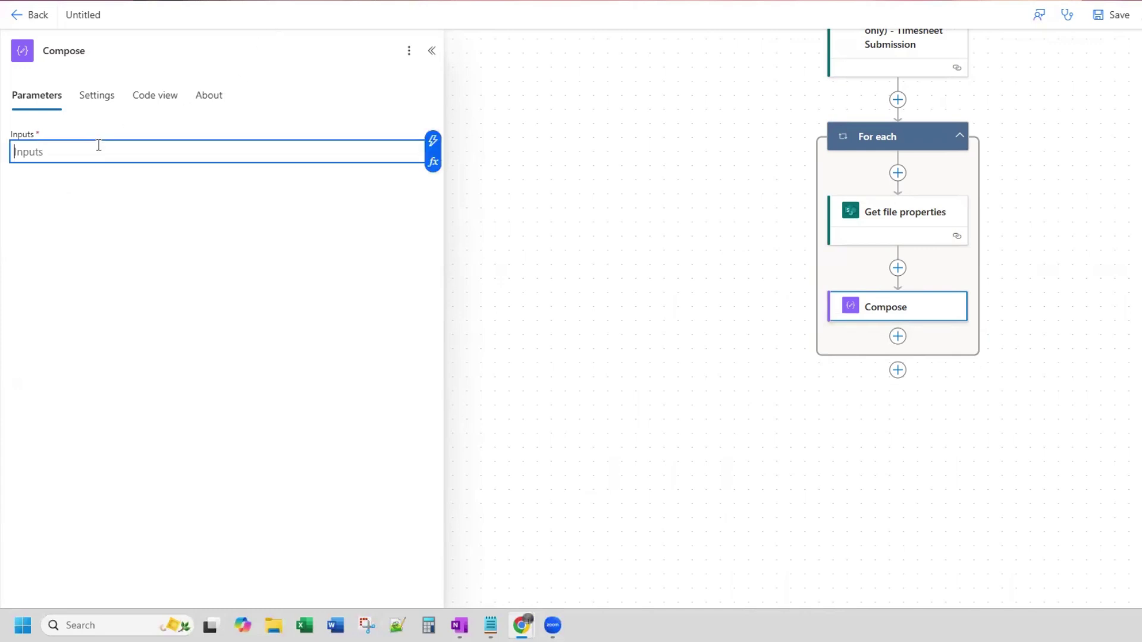
left_click(432, 162)
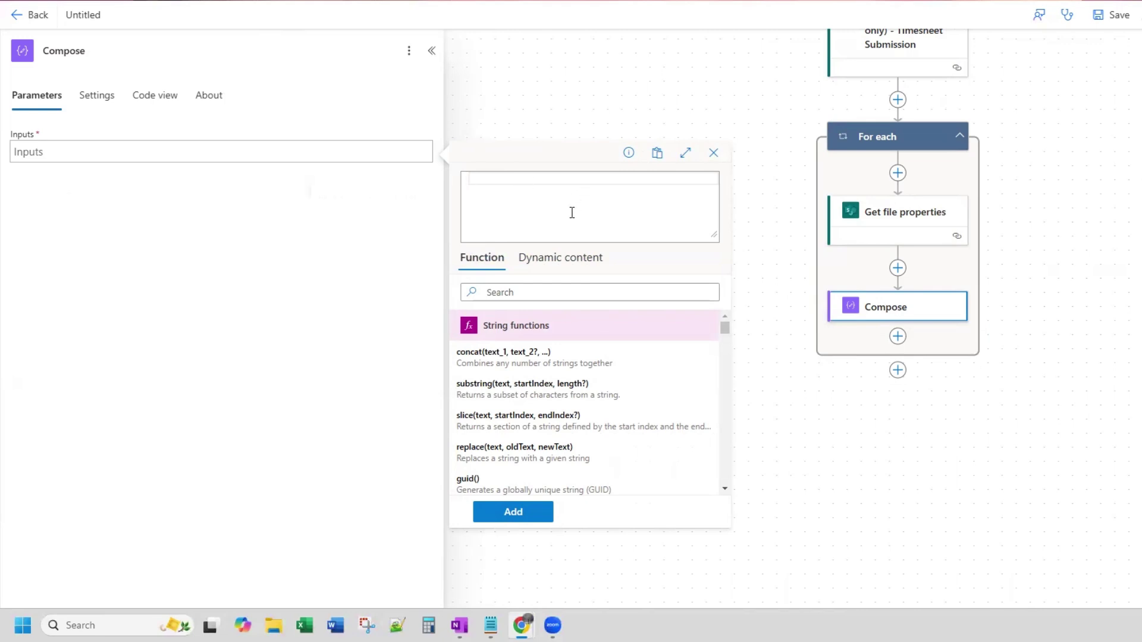
type("concat(split(body('Get_file_properties')?['{Name}'],'_')[4], '_', split(body('Get_file_properties')?['{Name}'],'_')[6])")
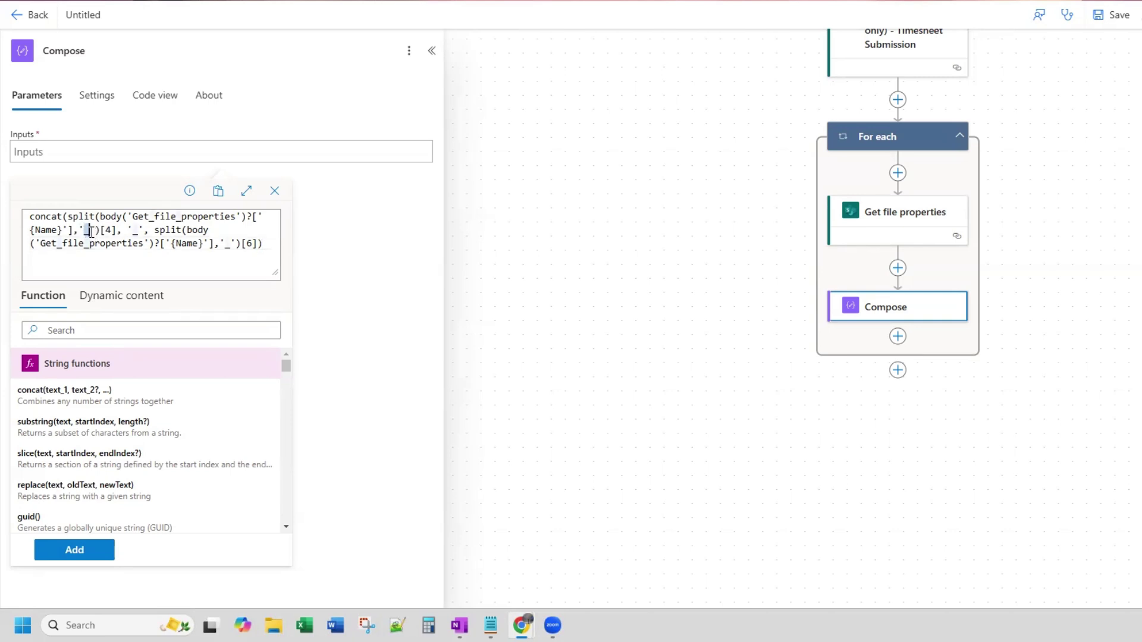
- Compare the drafted expression's underscore delimiter and indexes 4 and 6 with the timesheet's file name in the Timesheet_Submissions folder
left_click(88, 231)
double_click(59, 217)
double_click(108, 231)
left_click(251, 244)
left_click(133, 230)
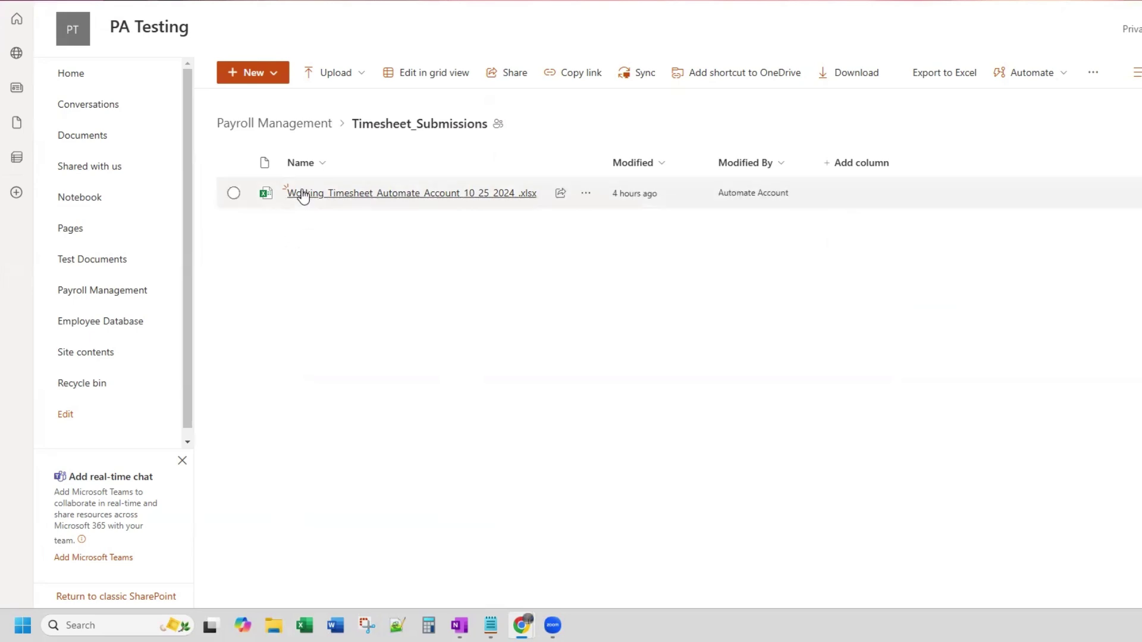
mouse_move(305, 204)
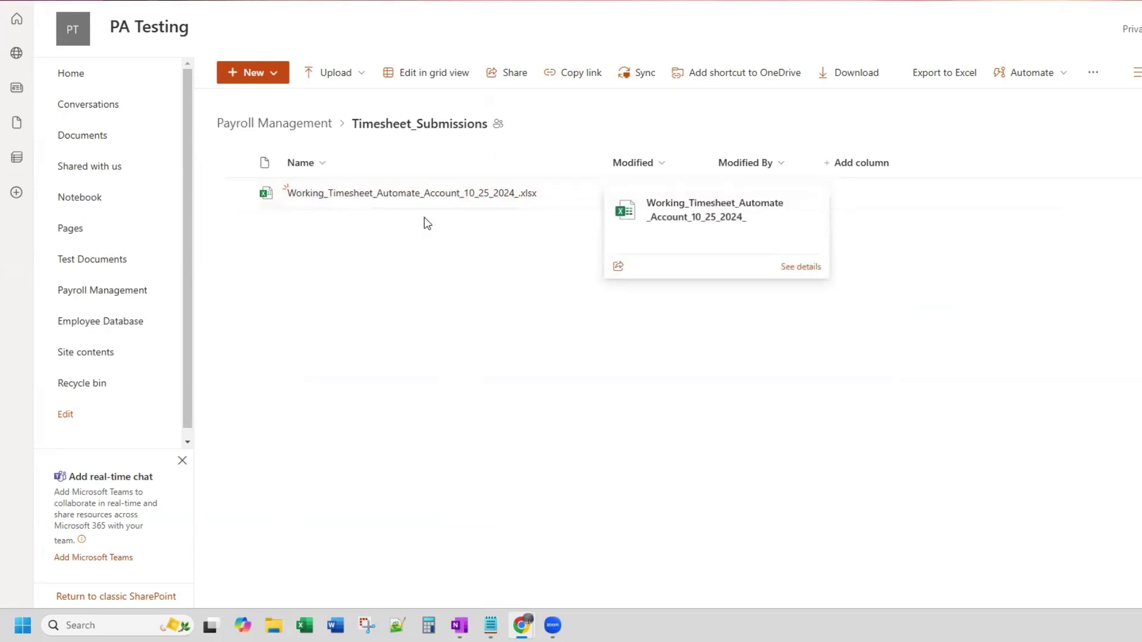
mouse_move(471, 196)
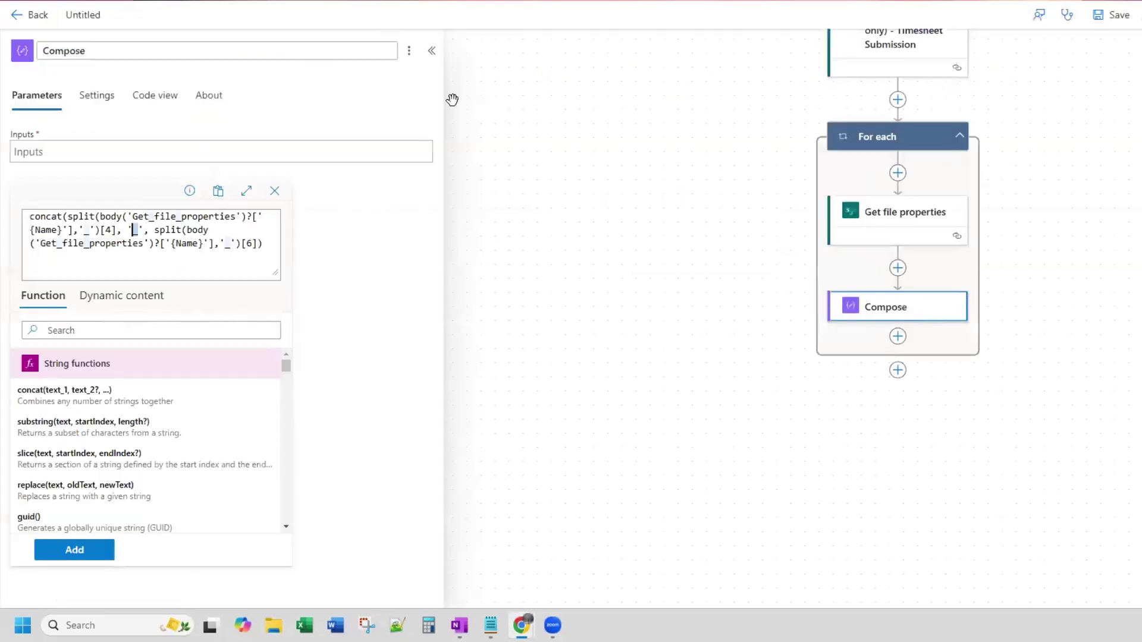
- Rename the Compose action to "Compose - Month and Year for File Name"
left_click(145, 52)
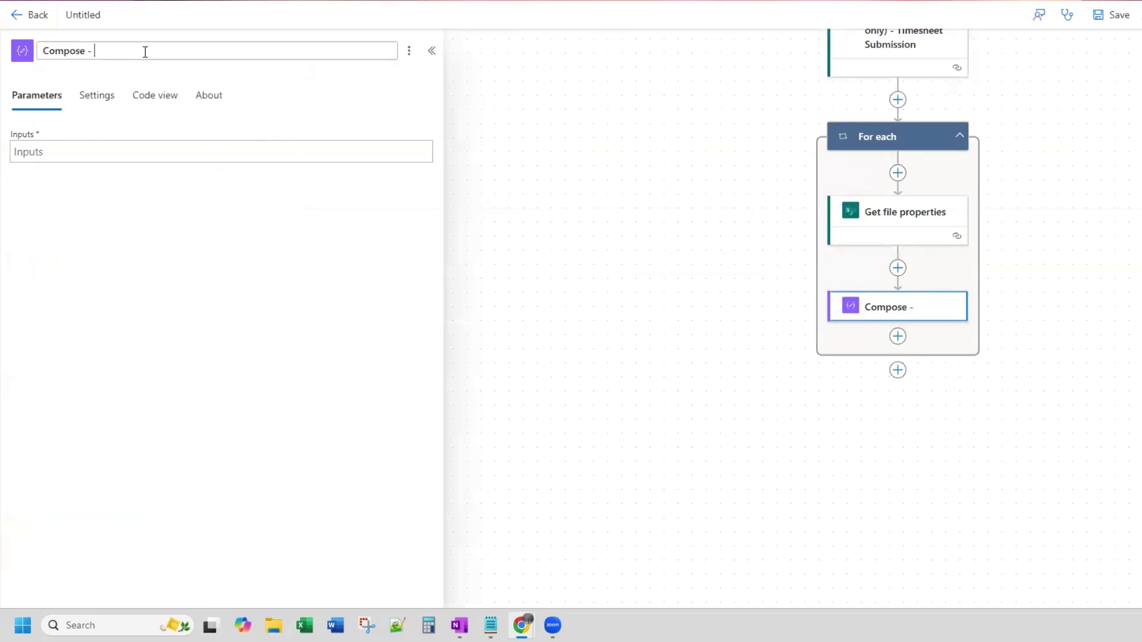
type("Month and Year ")
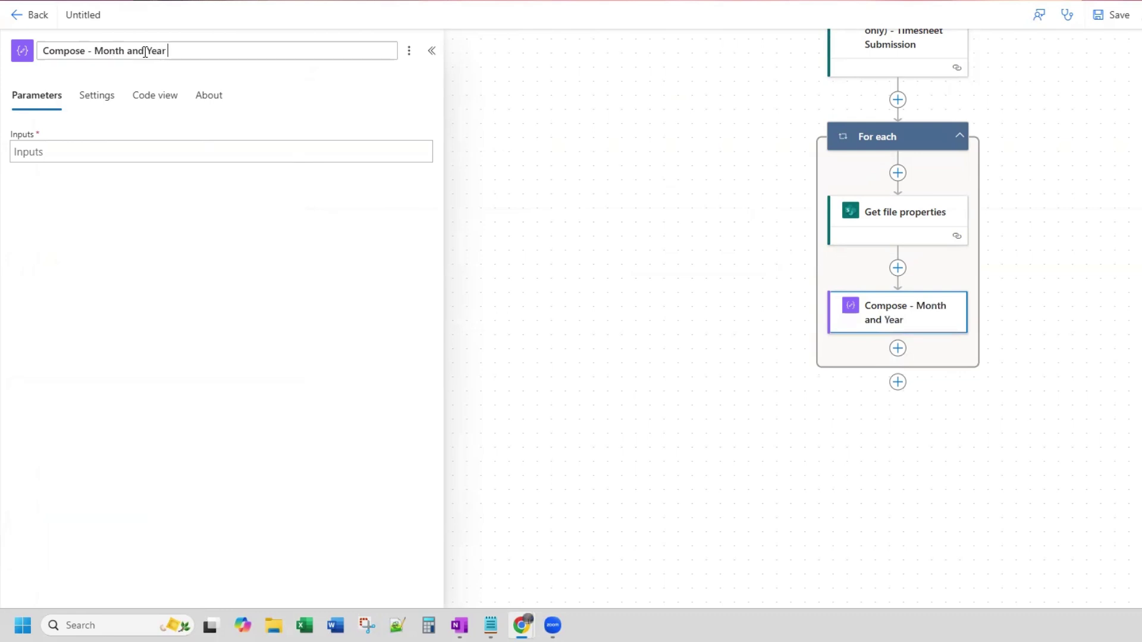
type("for File Name")
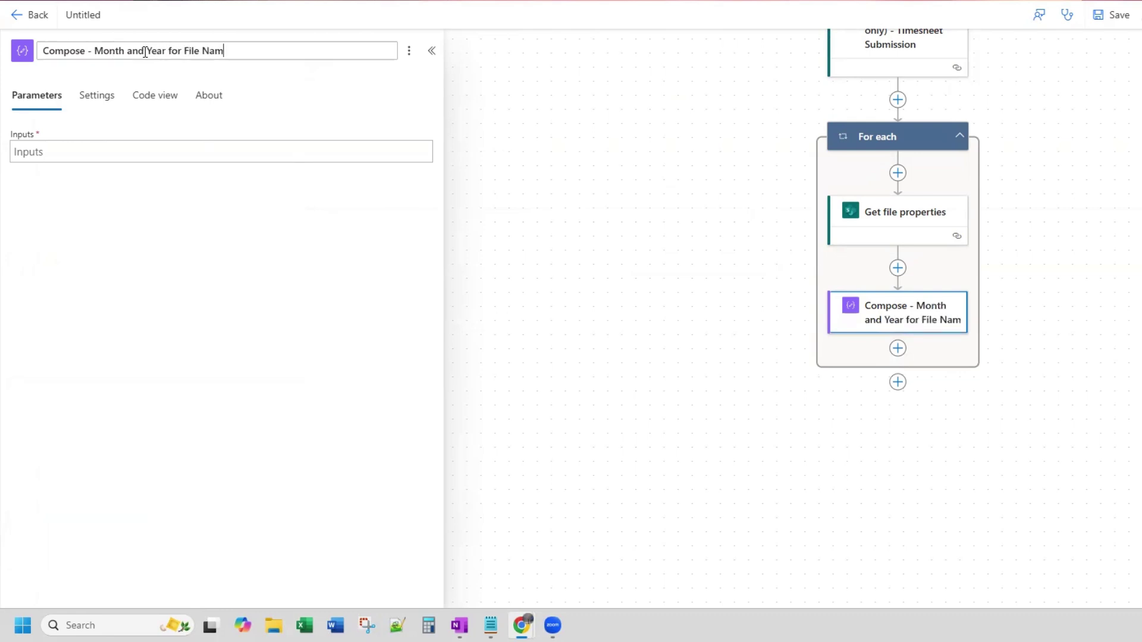
left_click(131, 81)
- Set the Month and Year Compose input to the expression concat(split(body('Get_file_properties')?['{Name}'],'_')[4], '_', split(body('Get_file_properties')?['{Name}'],'_')[6])
left_click(191, 144)
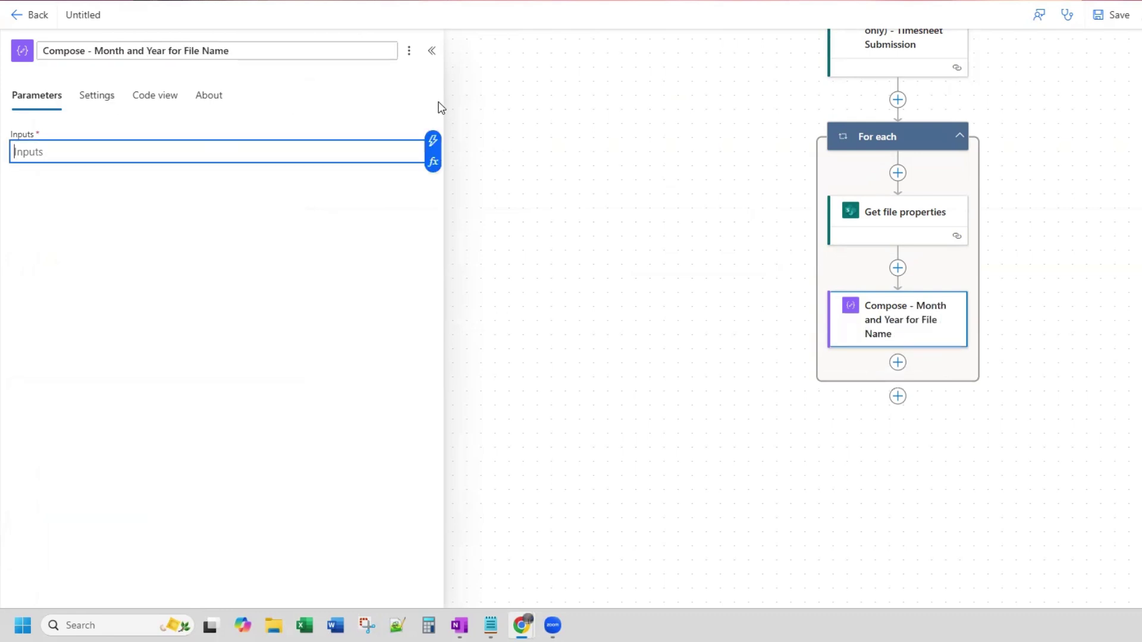
left_click(433, 163)
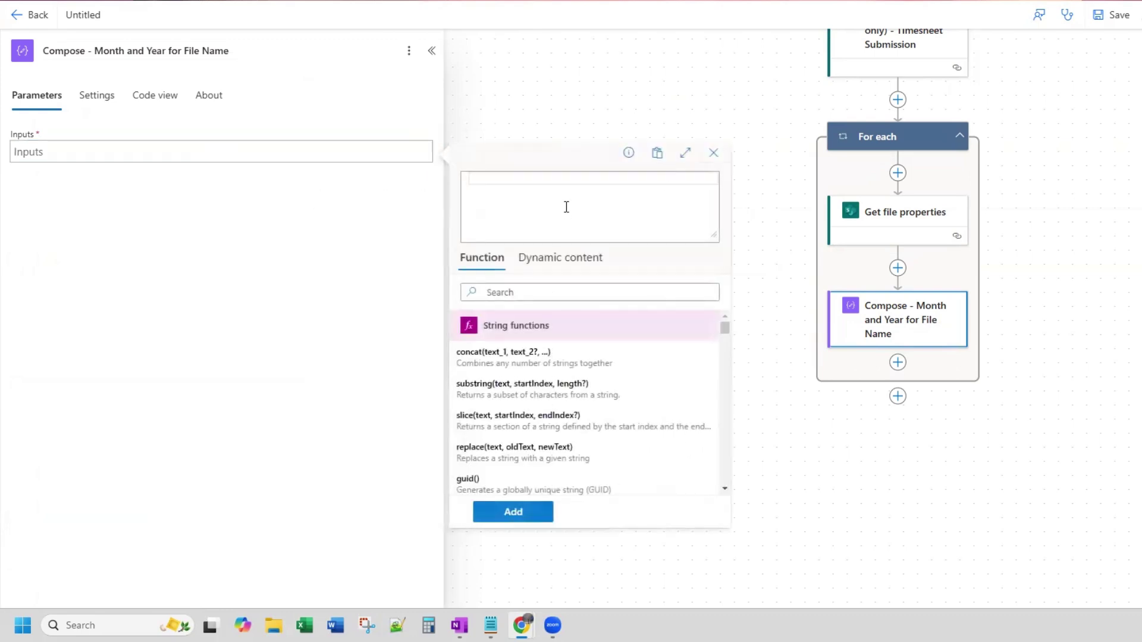
type("concat(split(body('Get_file_properties')?['{Name}'],'_')[4], '_', split(body('Get_file_properties')?['{Name}'],'_')[6])")
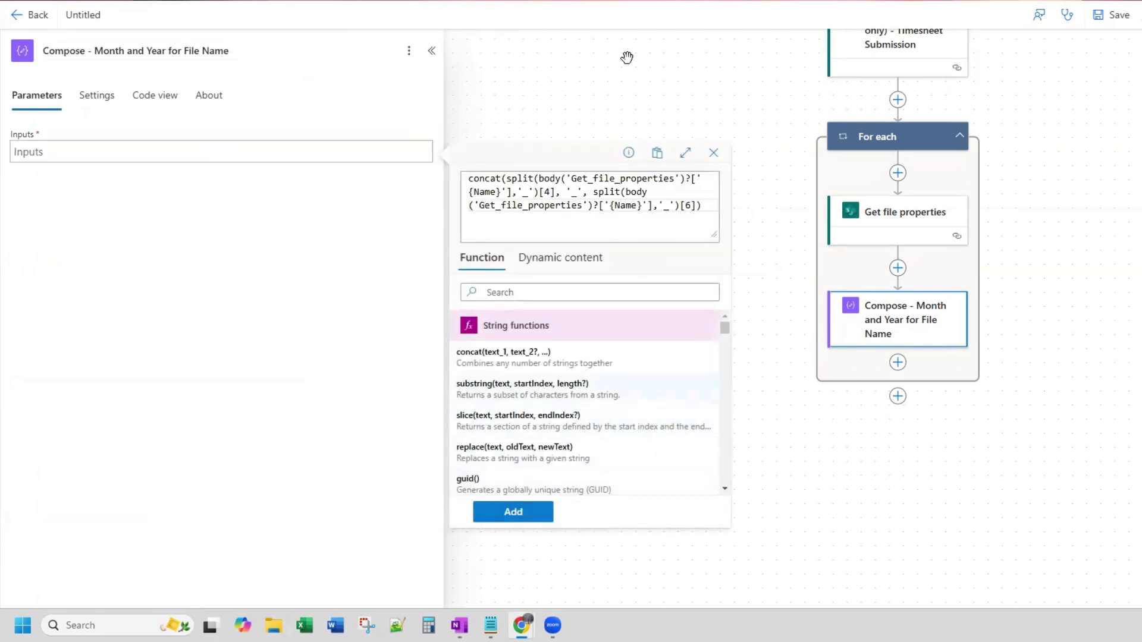
left_click(529, 514)
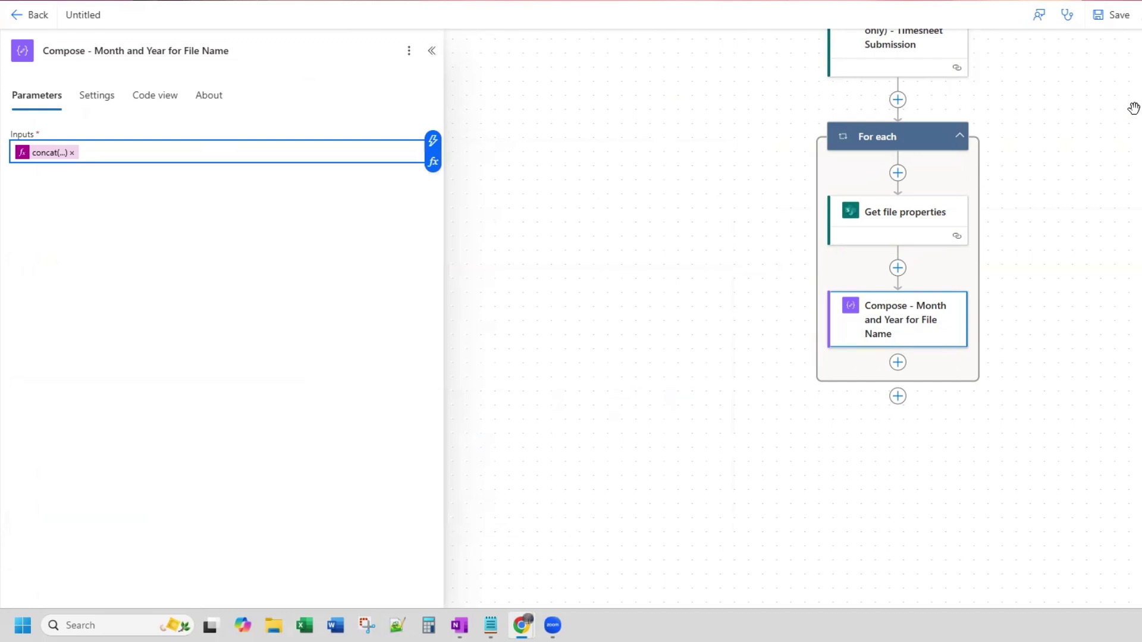
- Add a second Data Operation Compose action below the Month and Year Compose, inside the For each loop
left_click(898, 363)
left_click(940, 362)
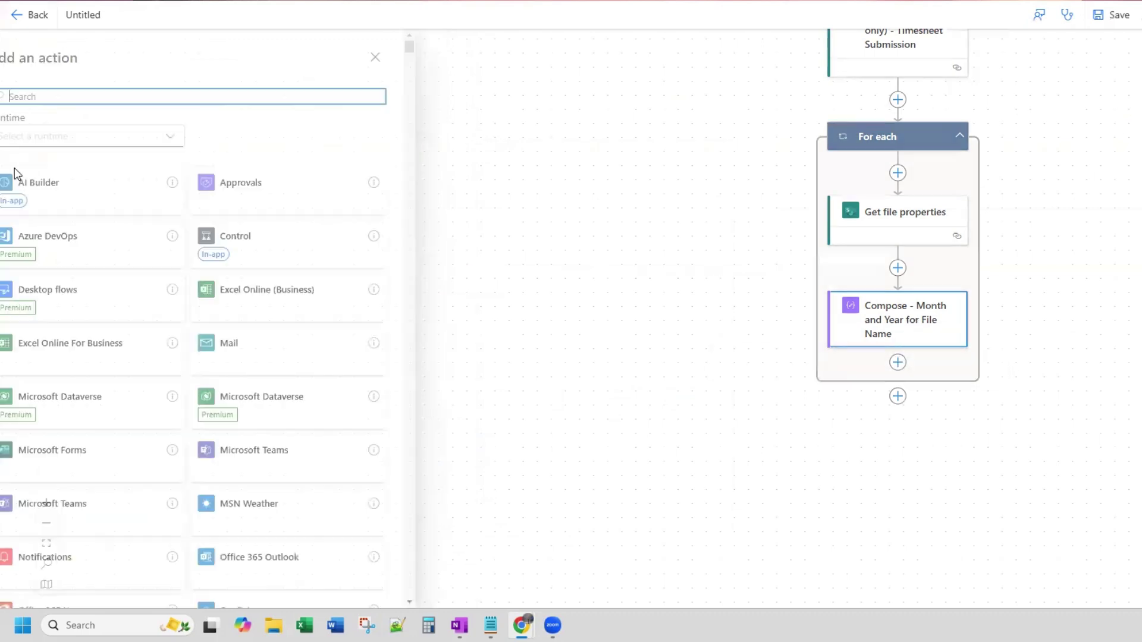
type("compose")
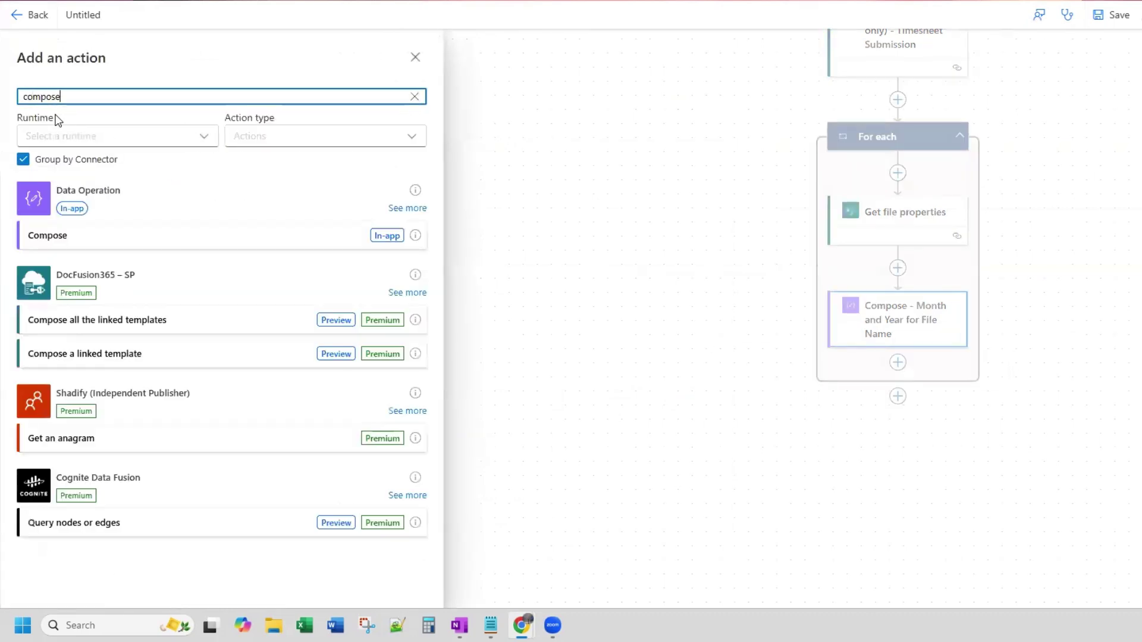
left_click(94, 249)
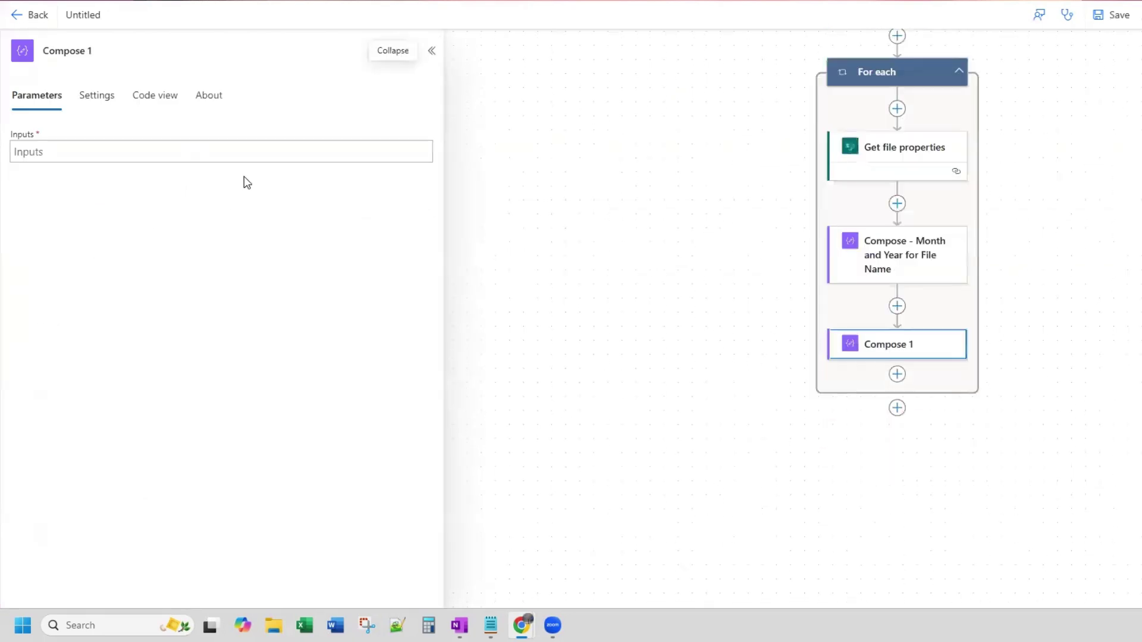
- Rename the second Compose action to "Compose - FirstName LastName for File Name"
left_click(130, 51)
type("- ")
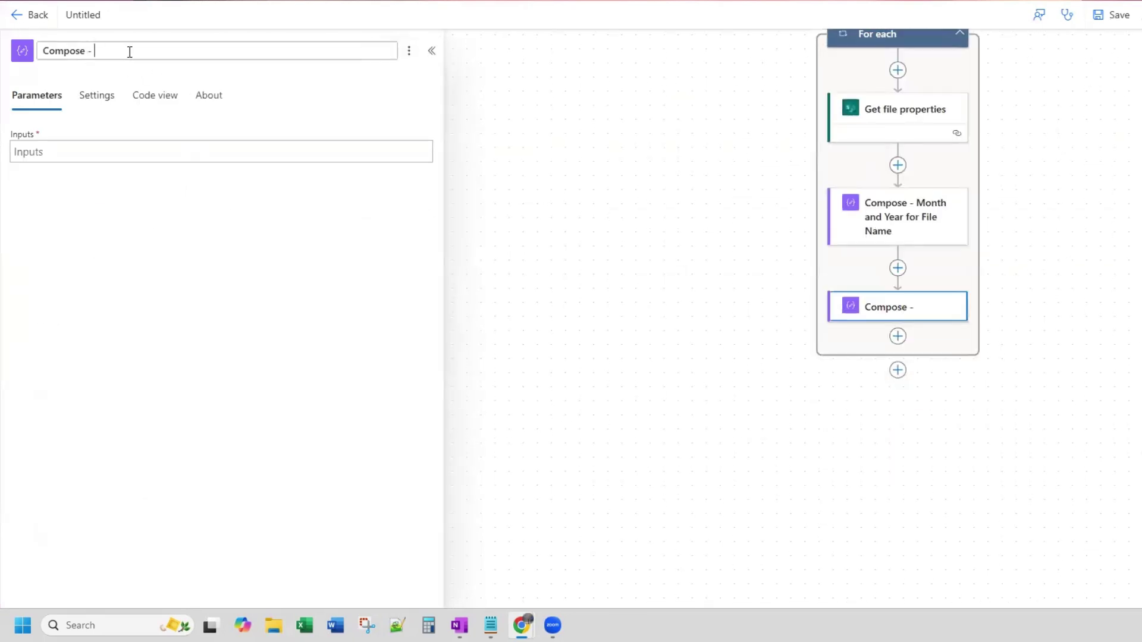
type("Flr")
type("stNam")
key("BackSpace")
key("BackSpace")
key("BackSpace")
key("BackSpace")
type("irstName and L")
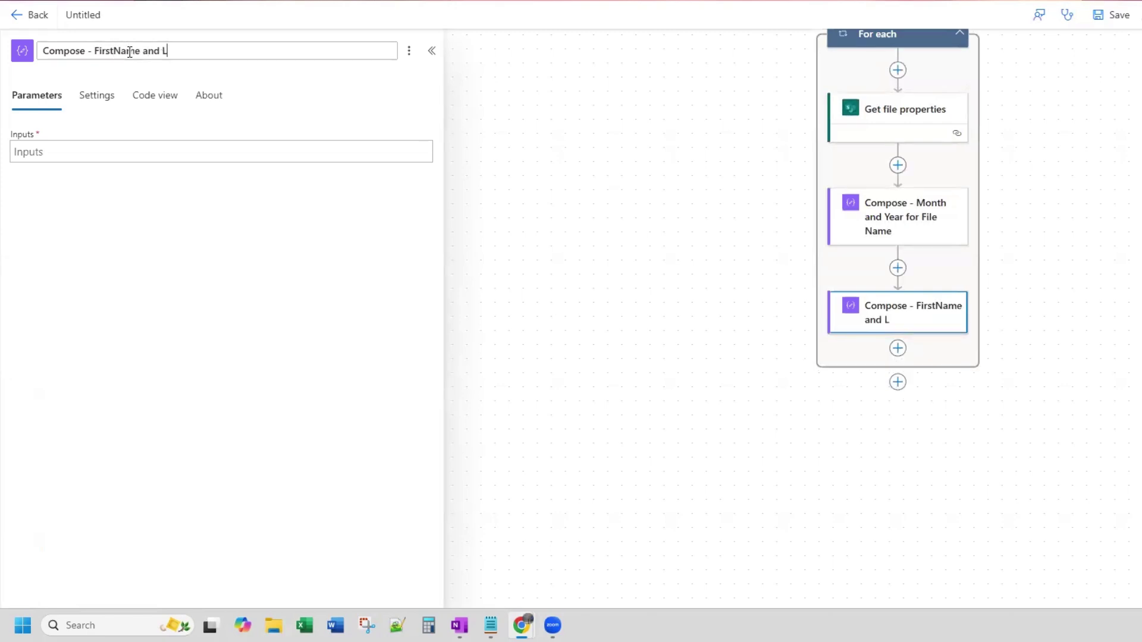
type("astName for File Name")
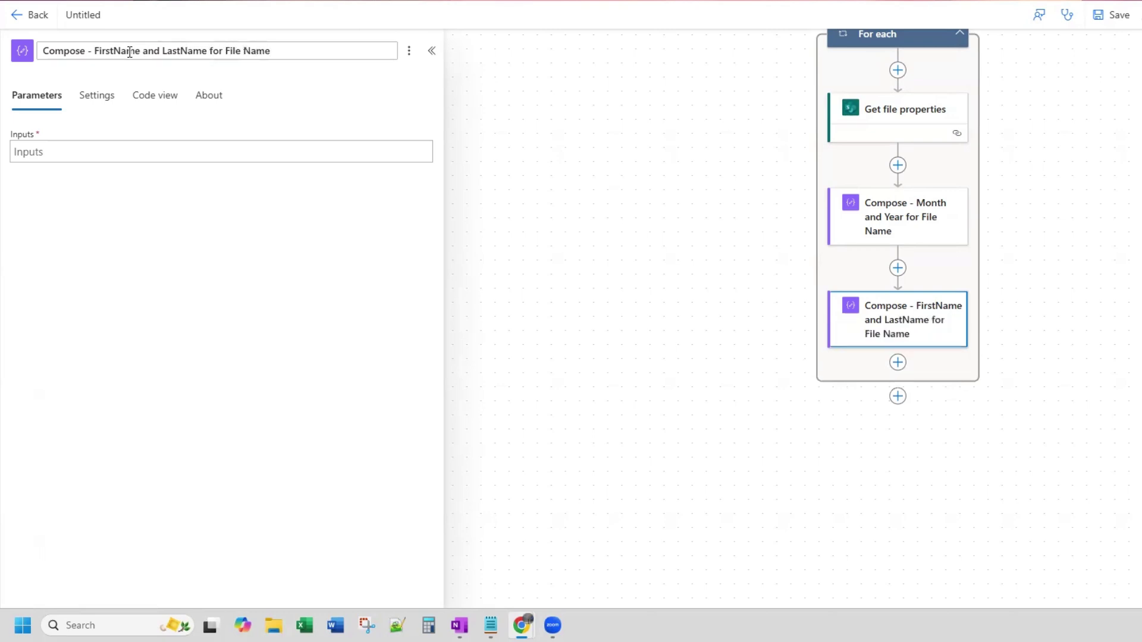
double_click(151, 52)
key("BackSpace")
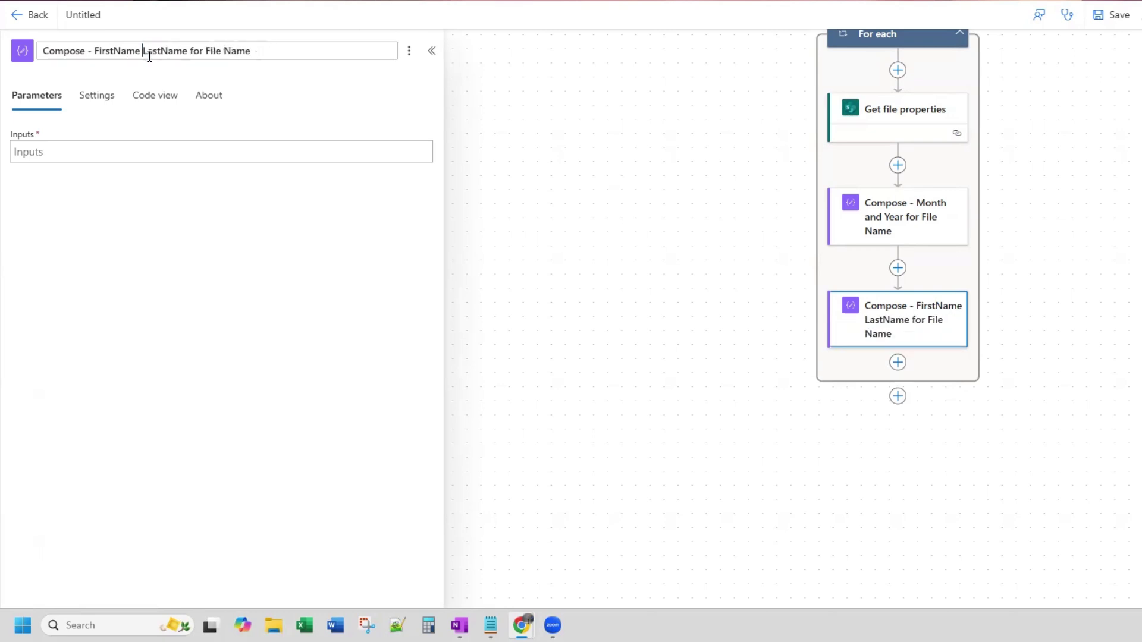
left_click(206, 120)
left_click(142, 51)
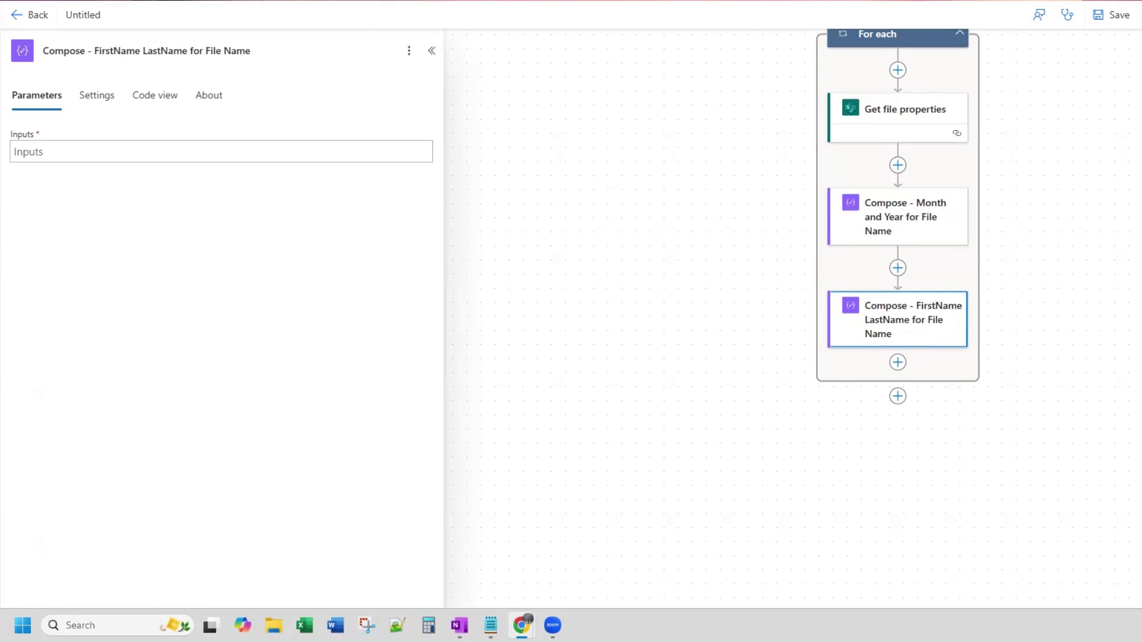
- Set the FirstName LastName Compose input to the expression concat(split(body('Get_file_properties')?['{Name}'],'_')[2], '_', split(body('Get_file_properties')?['{Name}'],'_')[3])
scroll(970, 203, "up", 1)
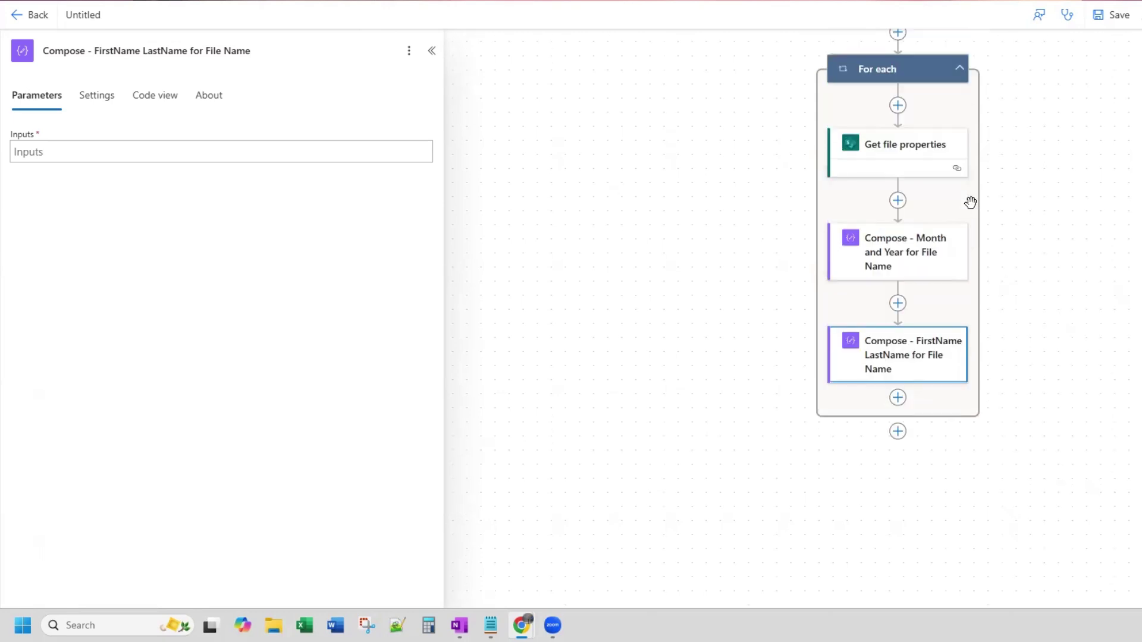
left_click(429, 151)
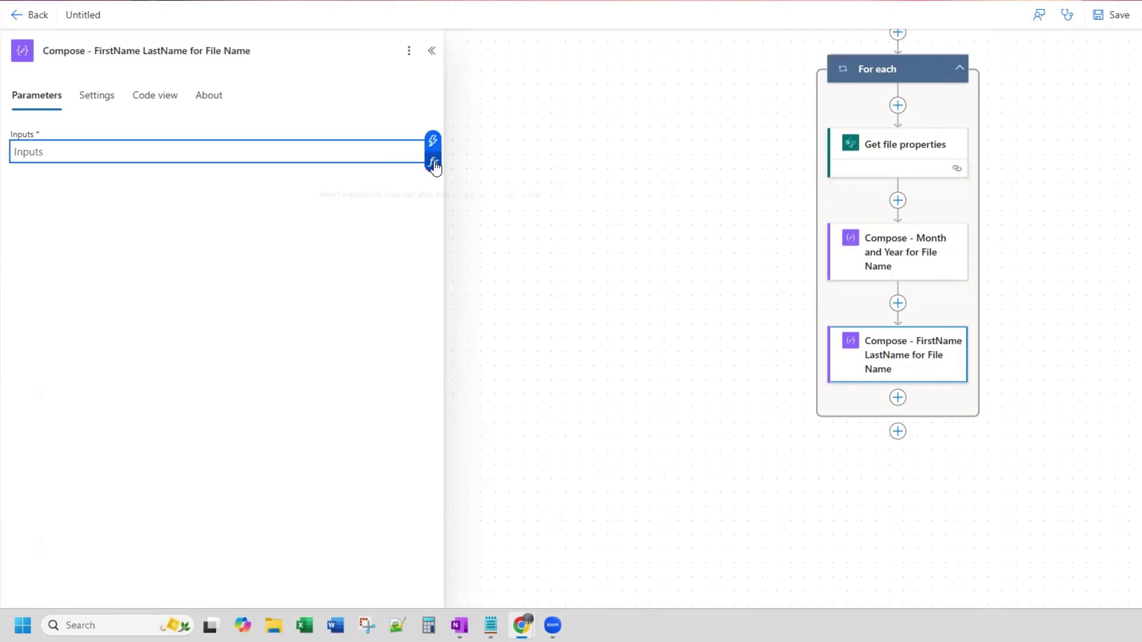
left_click(434, 163)
type("concat(split(body('Get_file_properties')?['{Name}'],'_')[2], '_', split(body('Get_file_properties')?['{Name}'],'_')[3])")
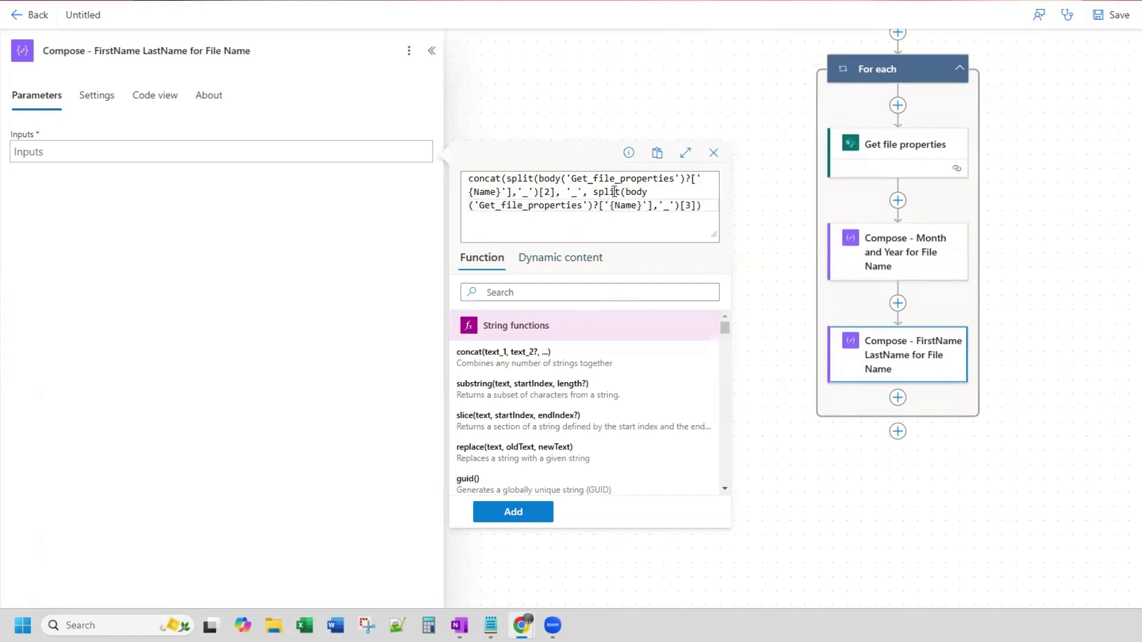
left_click_drag(497, 192, 472, 191)
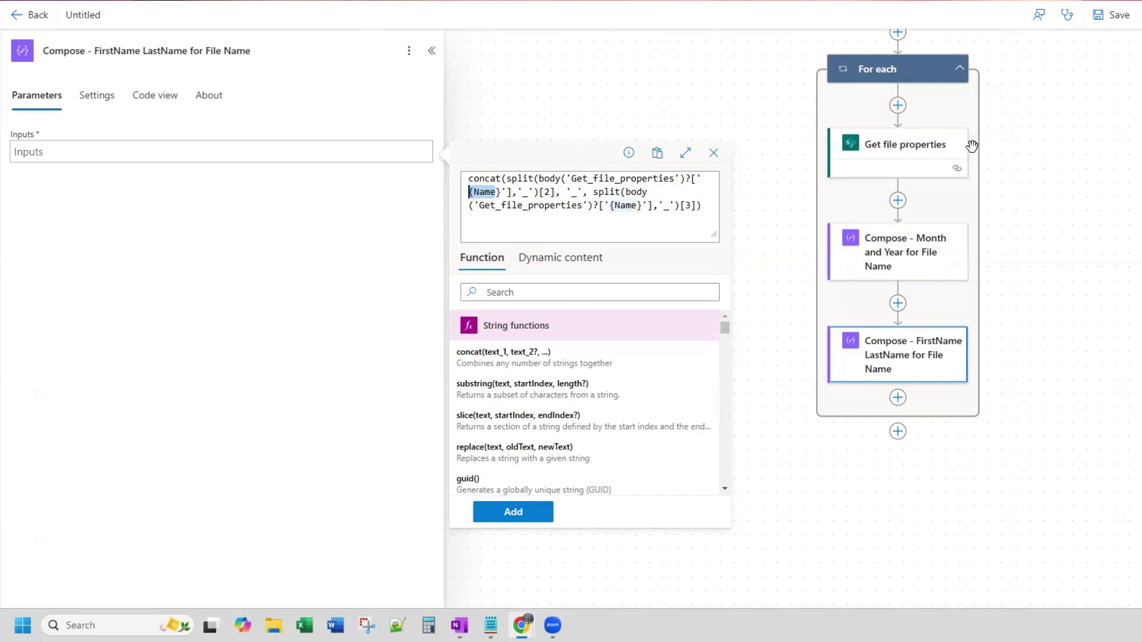
left_click(513, 512)
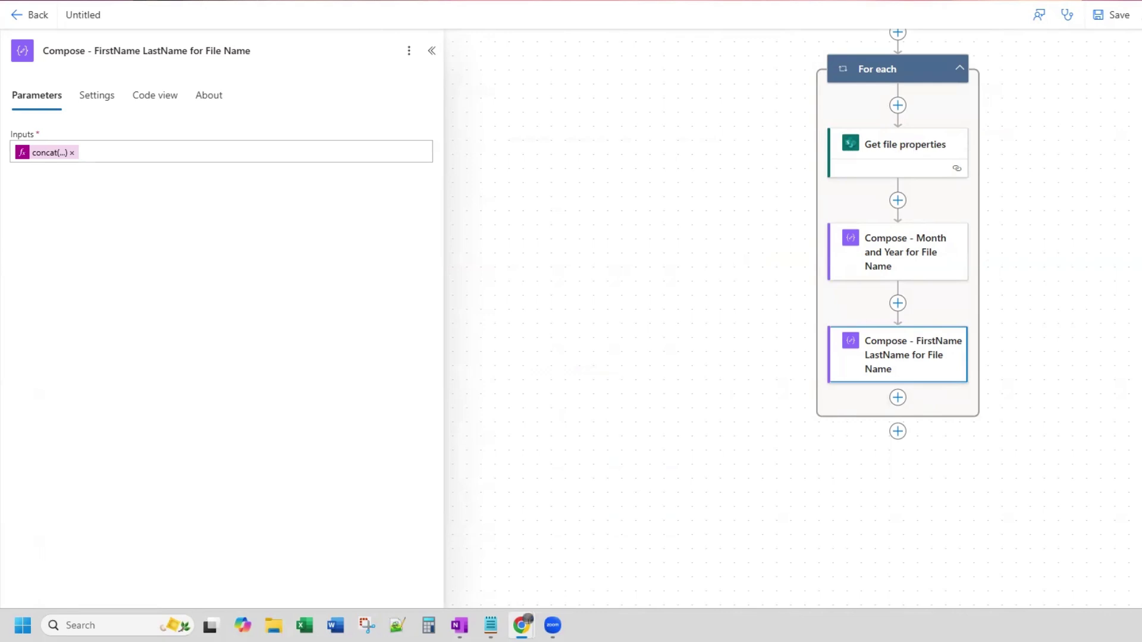
- Add a SharePoint Move file action below the FirstName LastName Compose, inside the For each loop
left_click(897, 398)
left_click(959, 401)
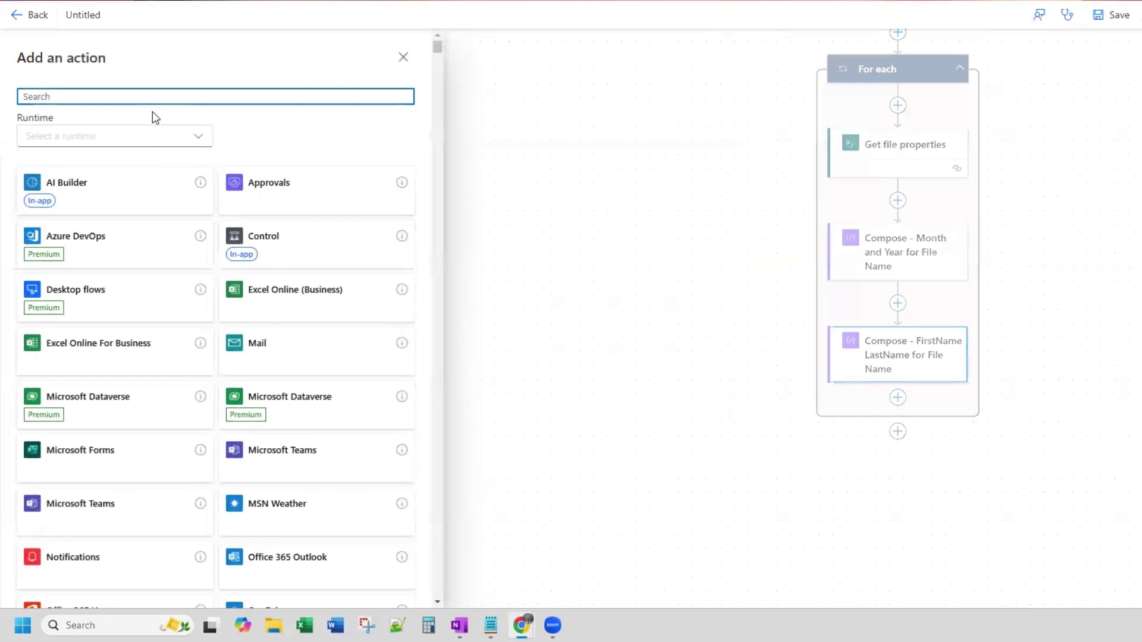
type("move file")
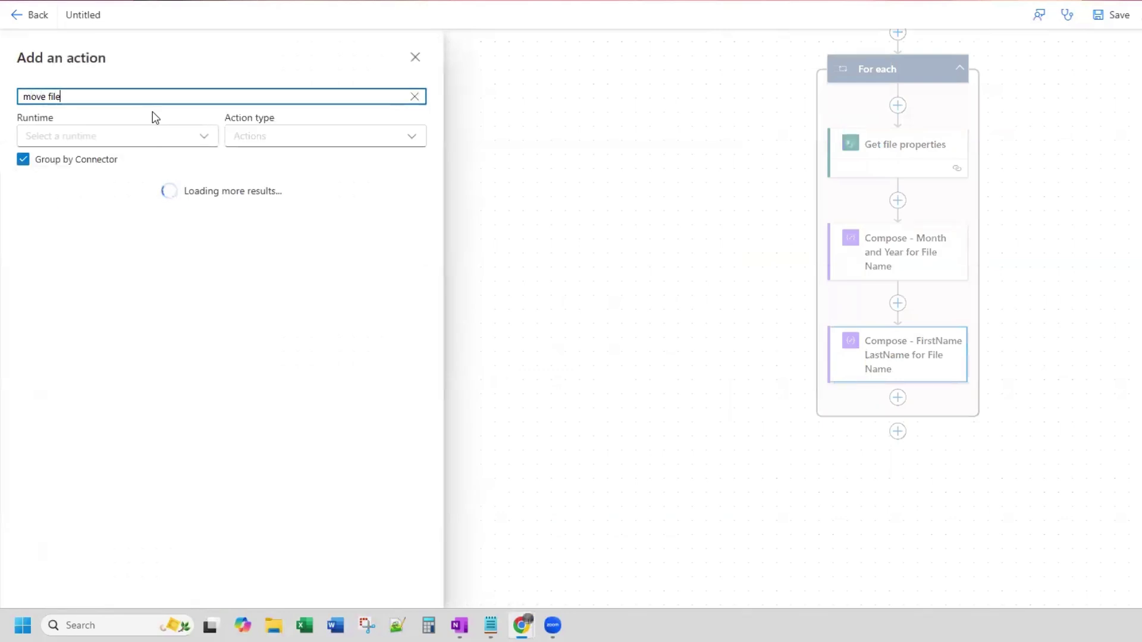
left_click(119, 234)
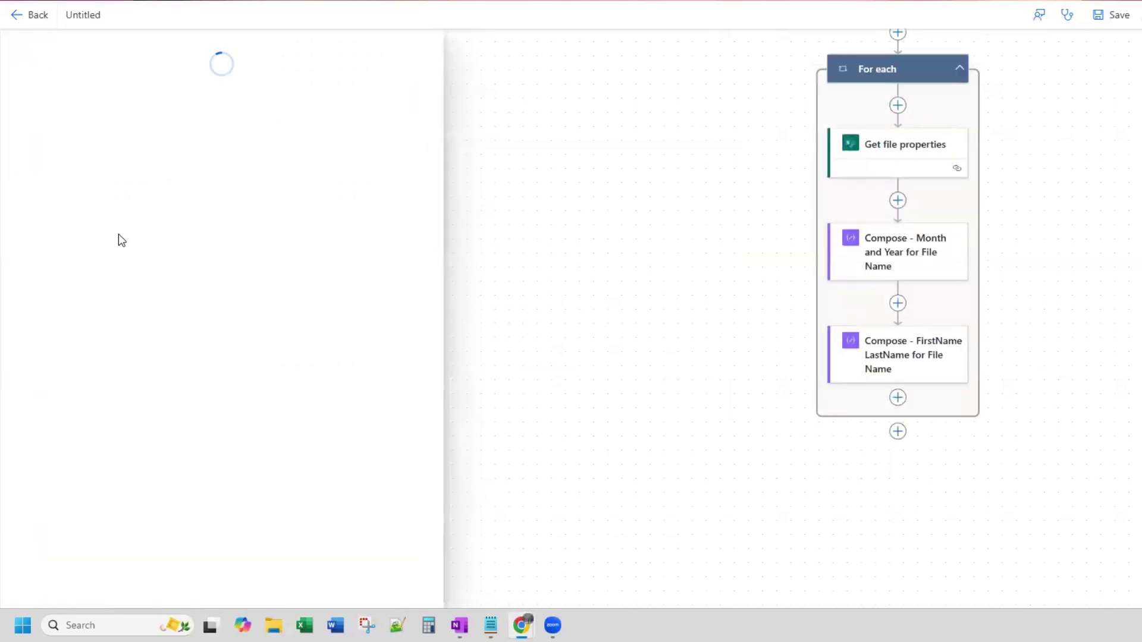
- Rename the Move file action to "Move file - Into Existing Folder"
left_click(113, 50)
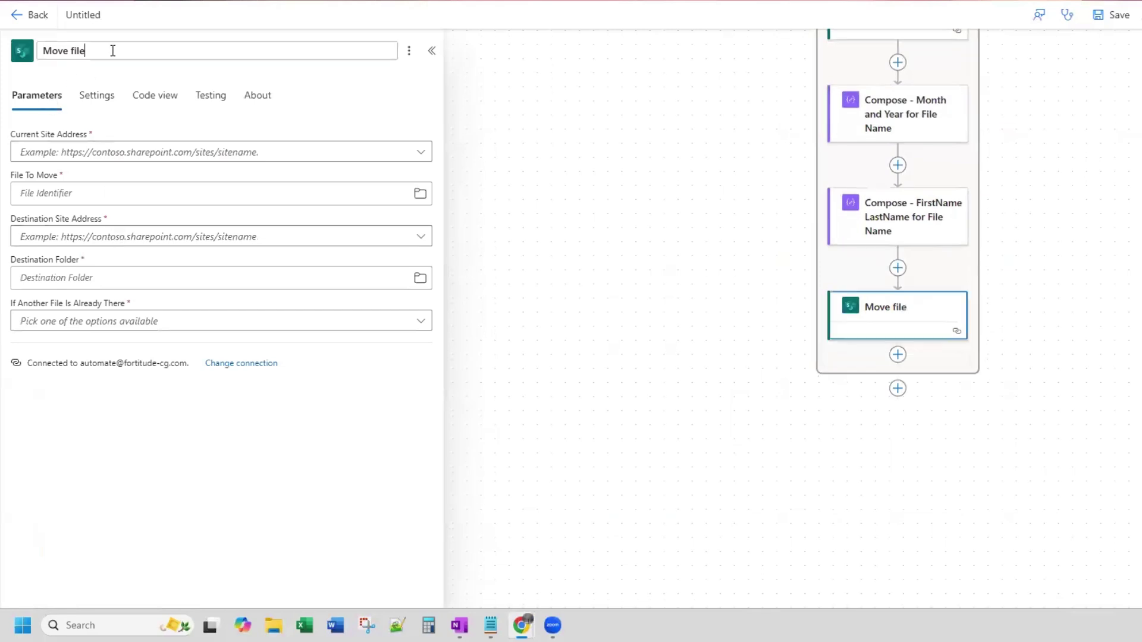
type("- IN")
type("nto")
type(" Existing Folder")
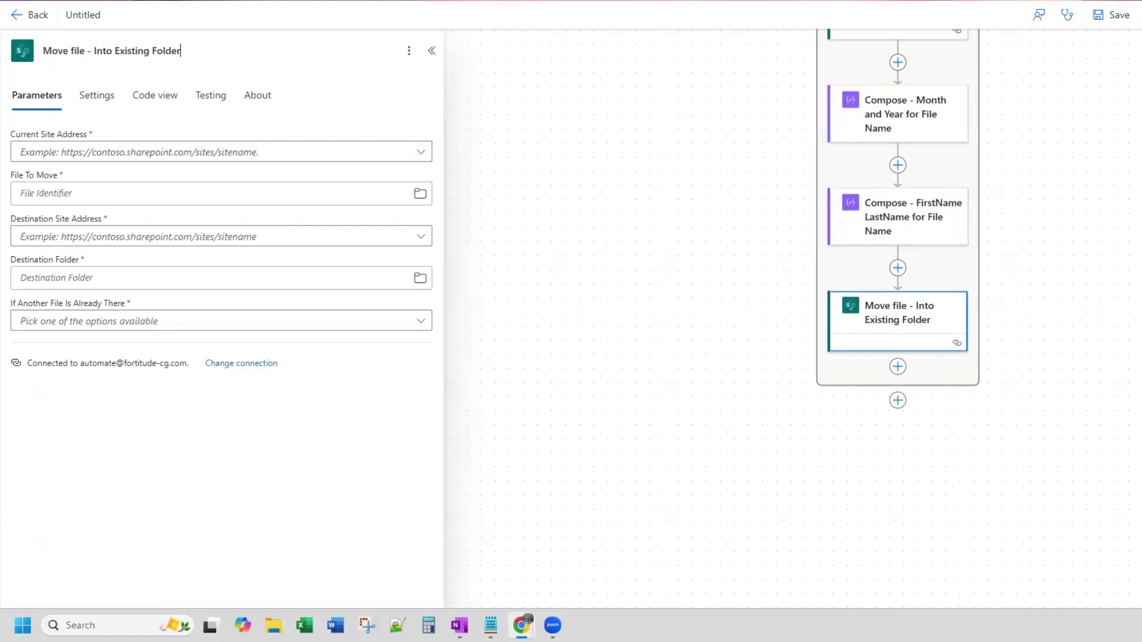
- Set the current site address of the Move file action to FCG- Office & Administration
scroll(654, 125, "up", 2)
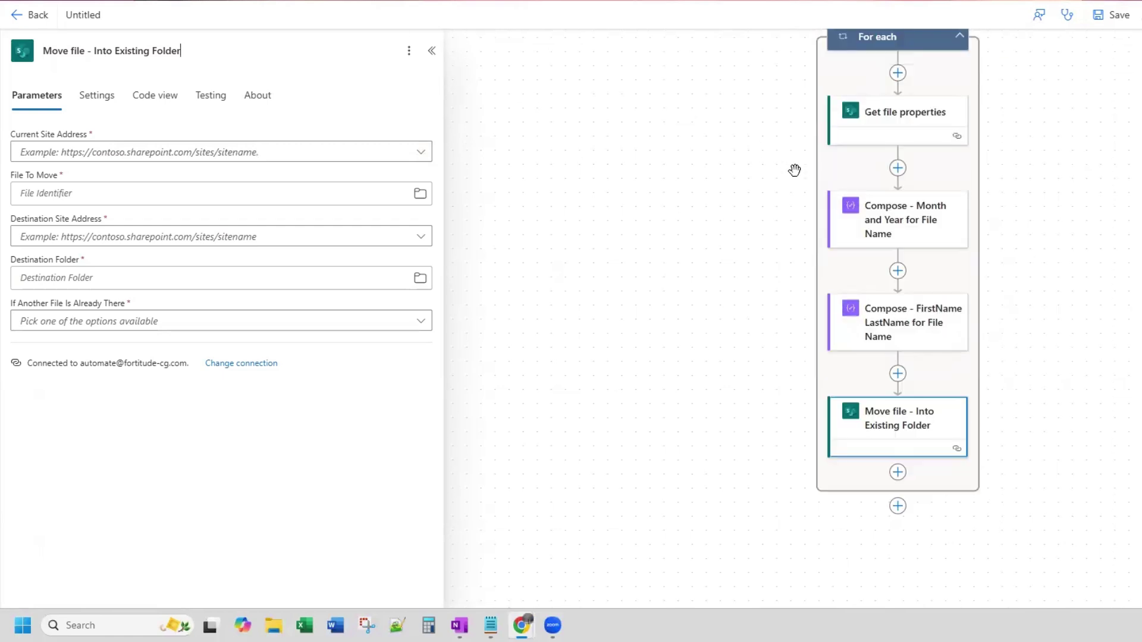
left_click(895, 115)
left_click(913, 432)
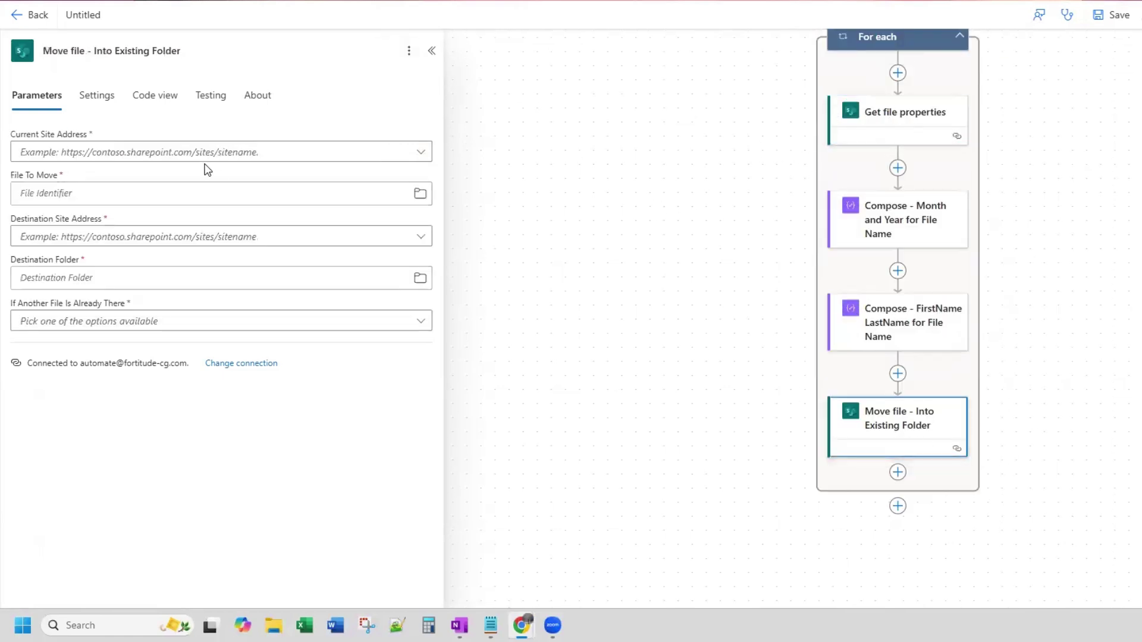
left_click(289, 160)
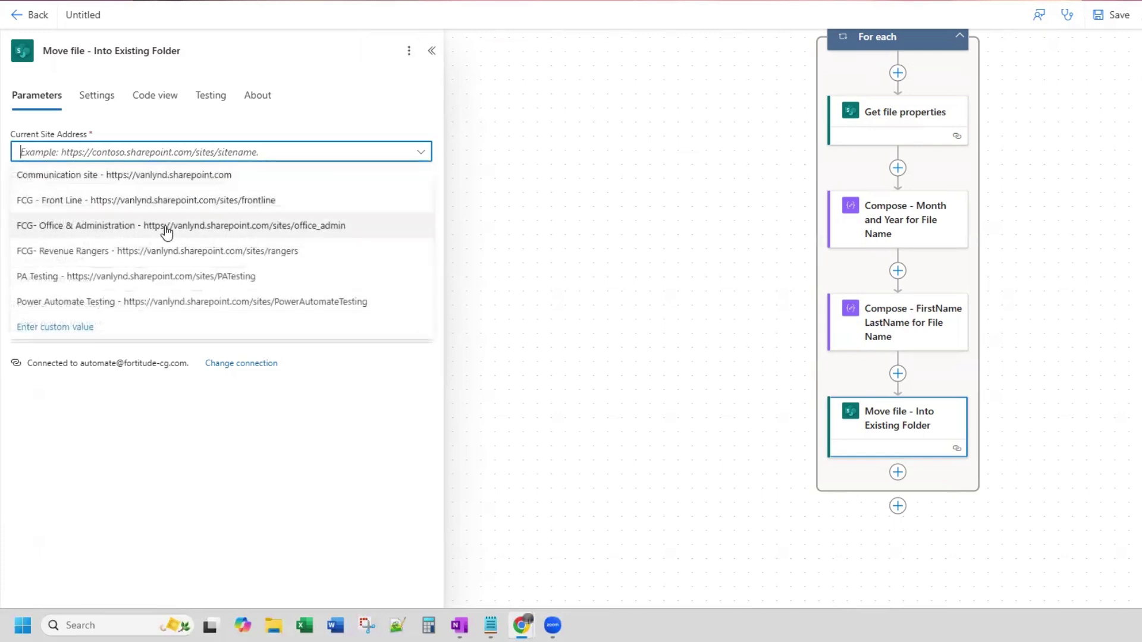
left_click(167, 232)
- Set the file to move to the Identifier value from the Get file properties action
left_click(314, 187)
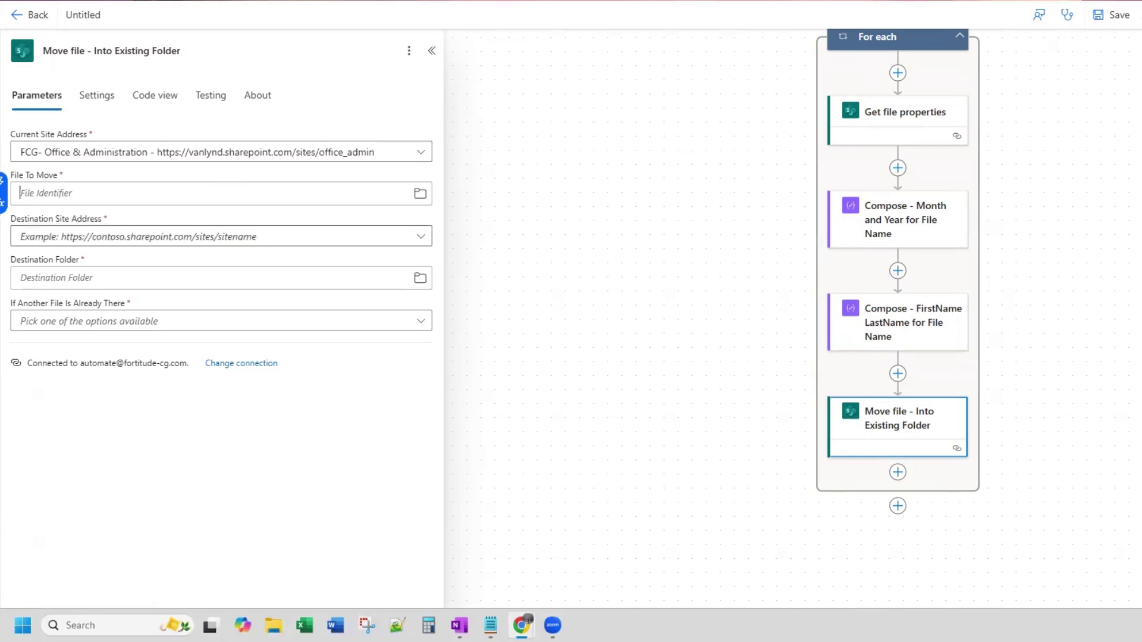
left_click(3, 180)
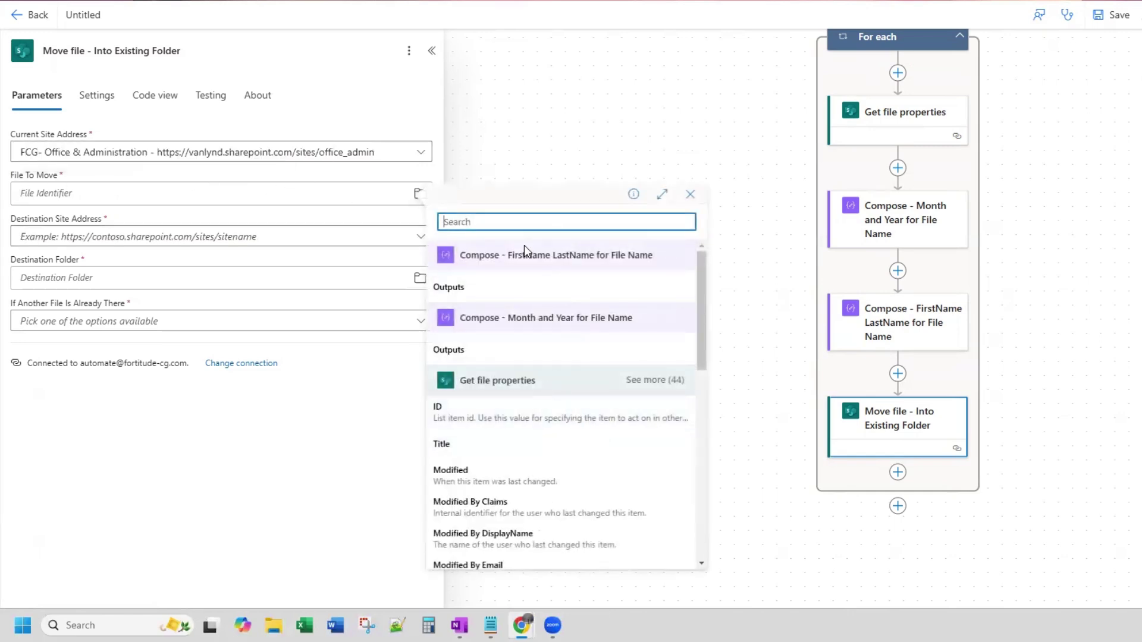
type("iden")
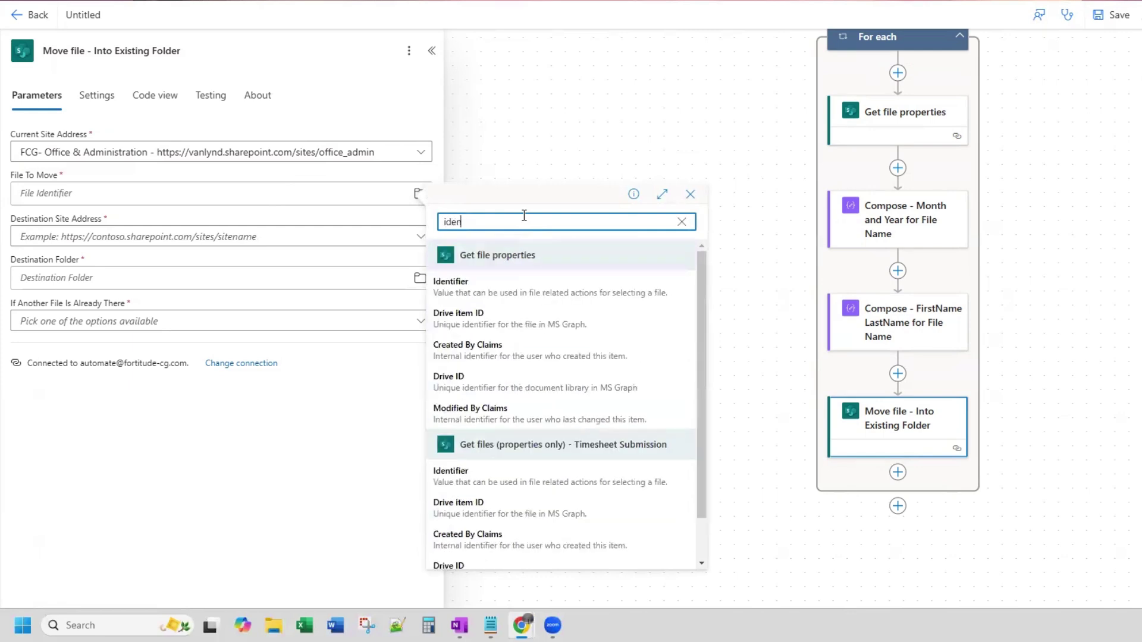
left_click(474, 285)
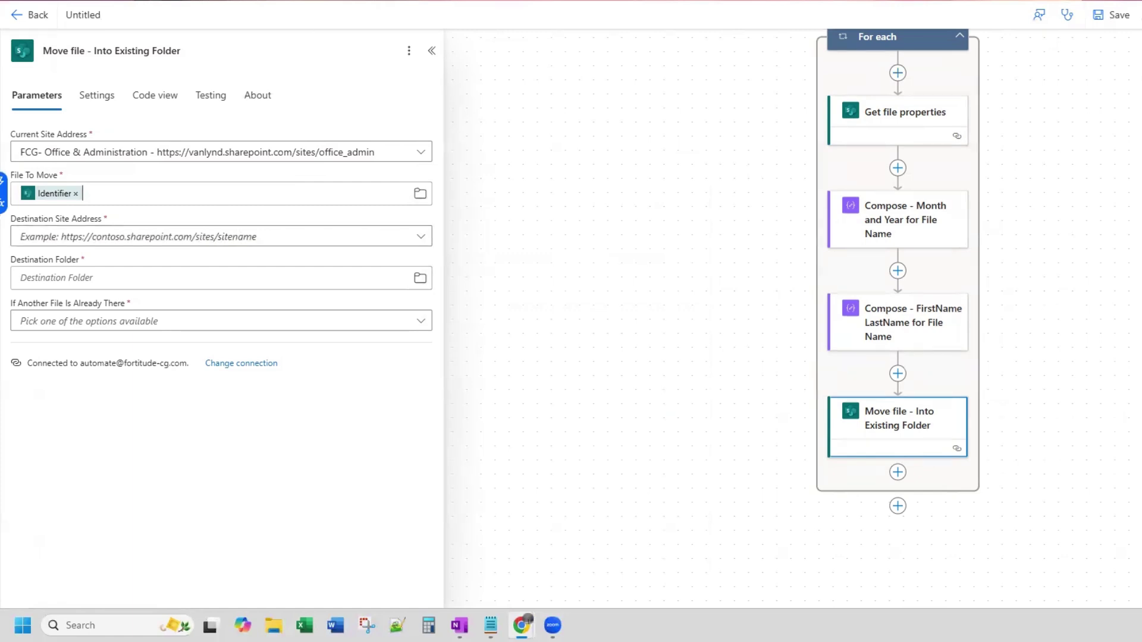
left_click(293, 127)
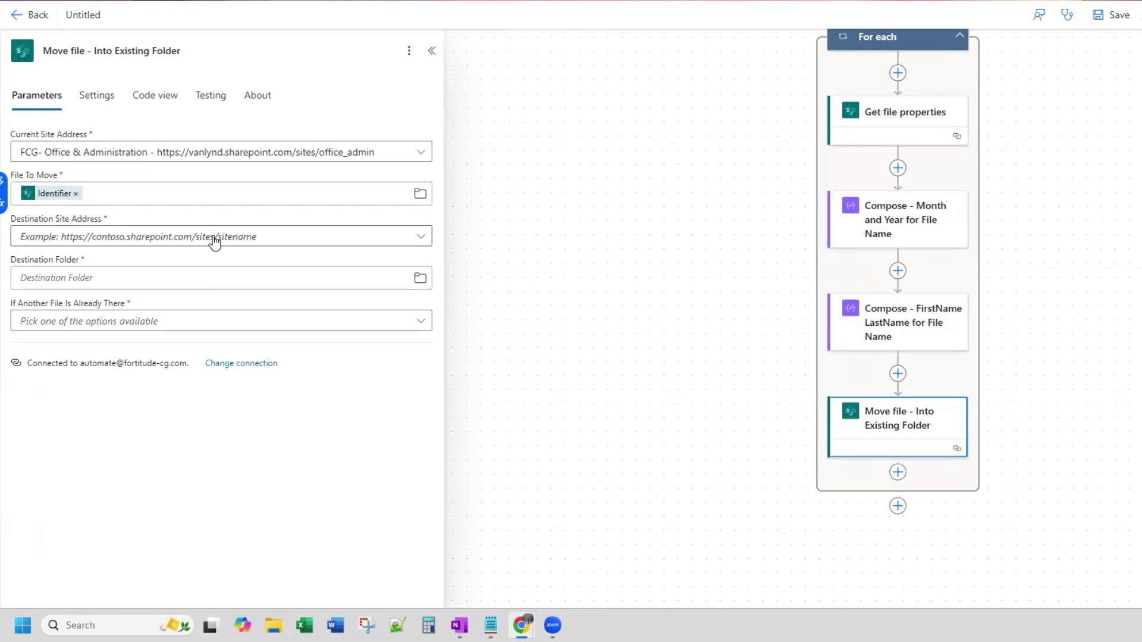
- Set the destination site to FCG- Office & Administration and the destination folder to /Payroll Management/Submitted_Timesheets_Directory/
left_click(215, 242)
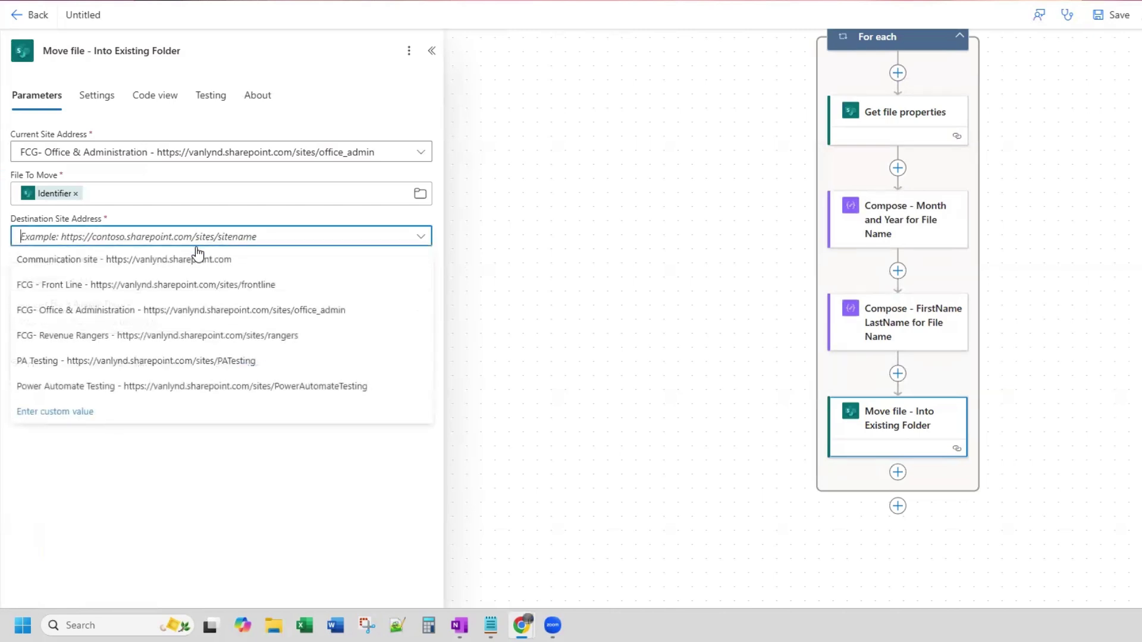
left_click(148, 311)
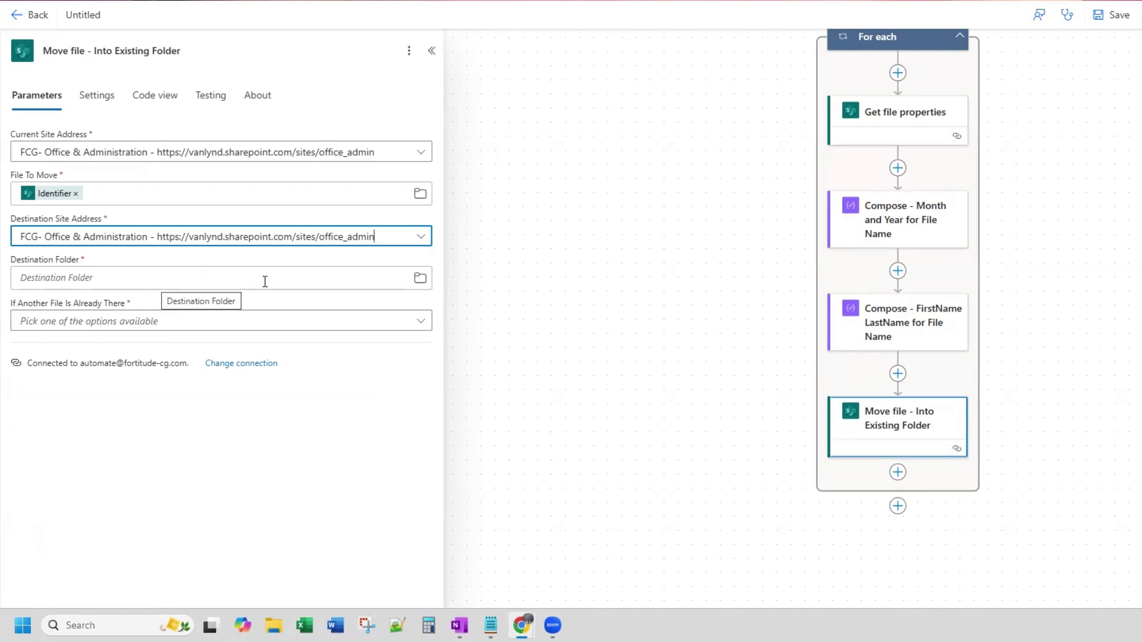
left_click(420, 278)
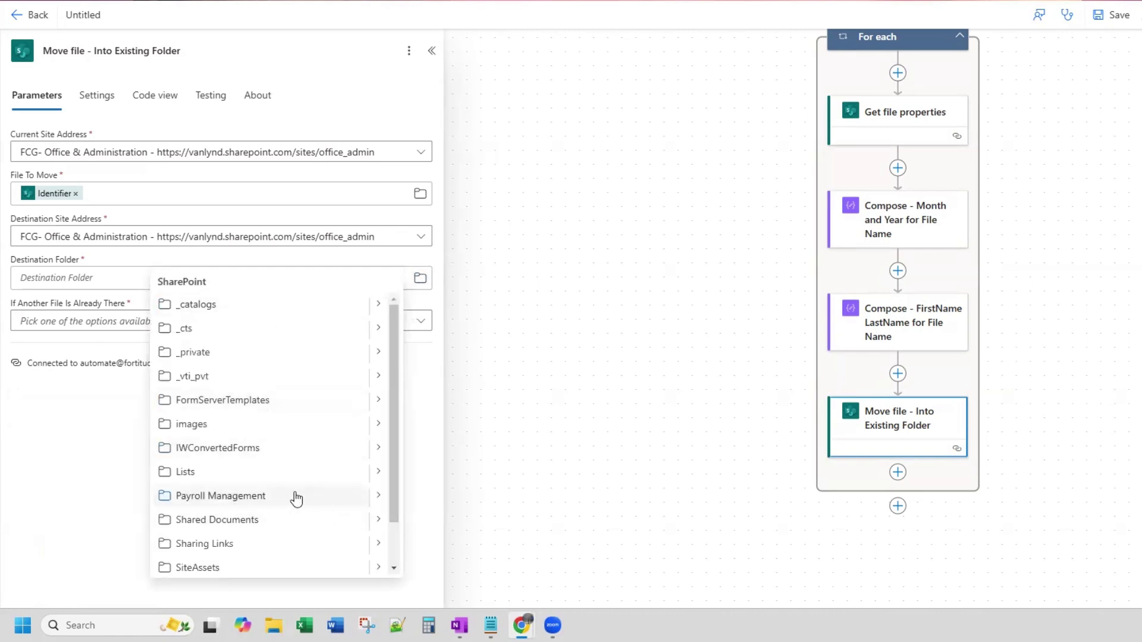
left_click(377, 496)
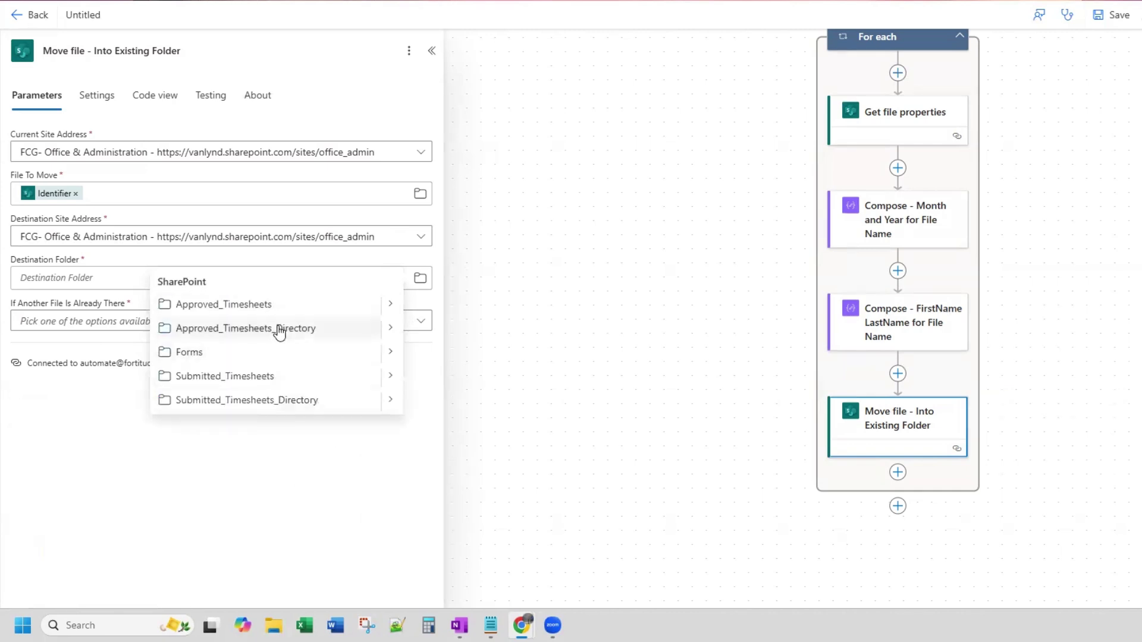
left_click(273, 402)
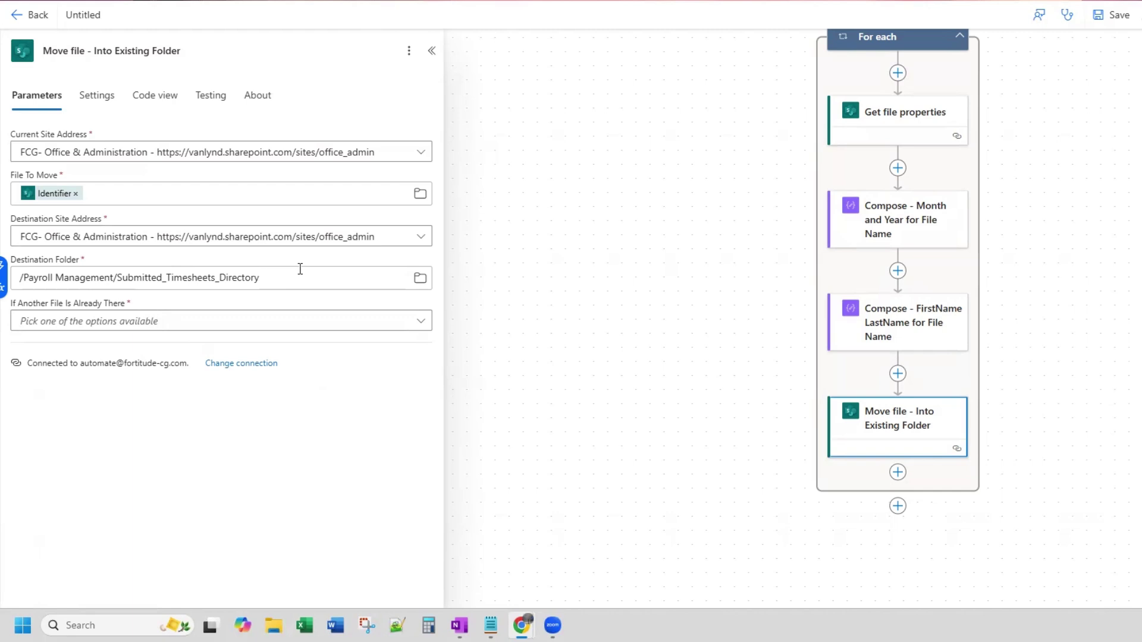
type("/")
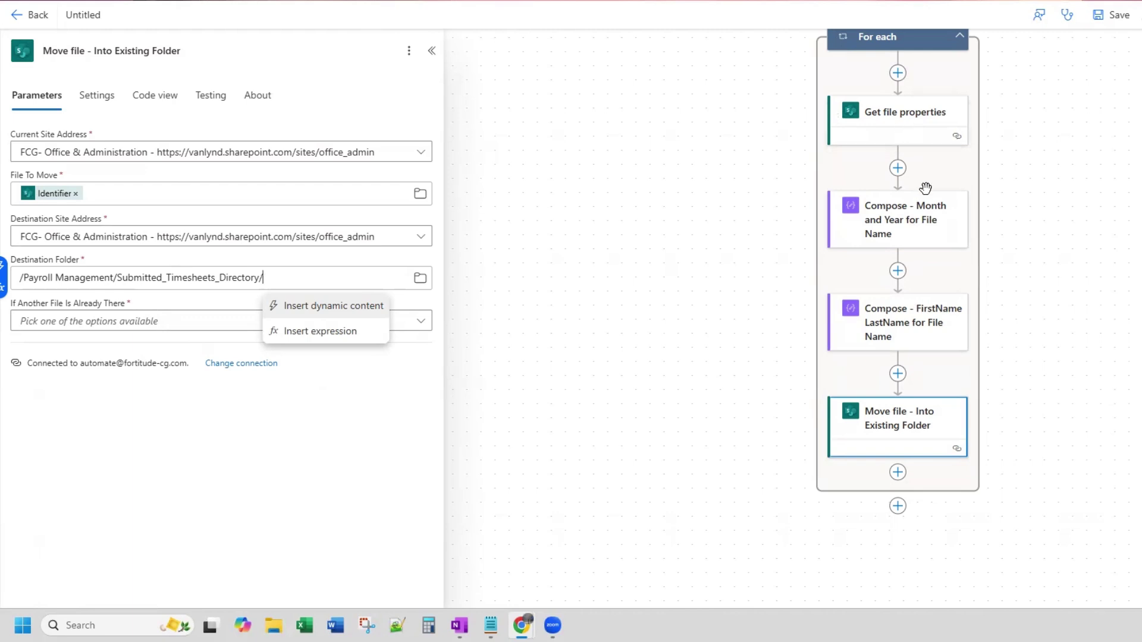
- Rename the month and year Compose action to "Compose - Month and Year for Folder Name"
left_click(897, 230)
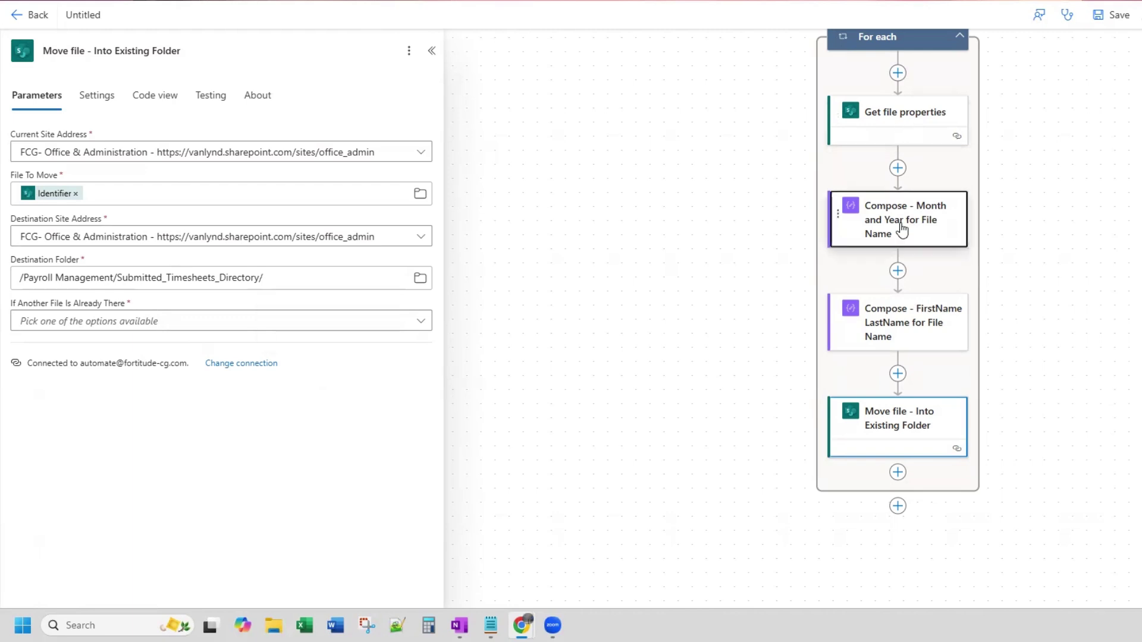
left_click(199, 50)
key("BackSpace")
key("BackSpace")
key("BackSpace")
type("ol")
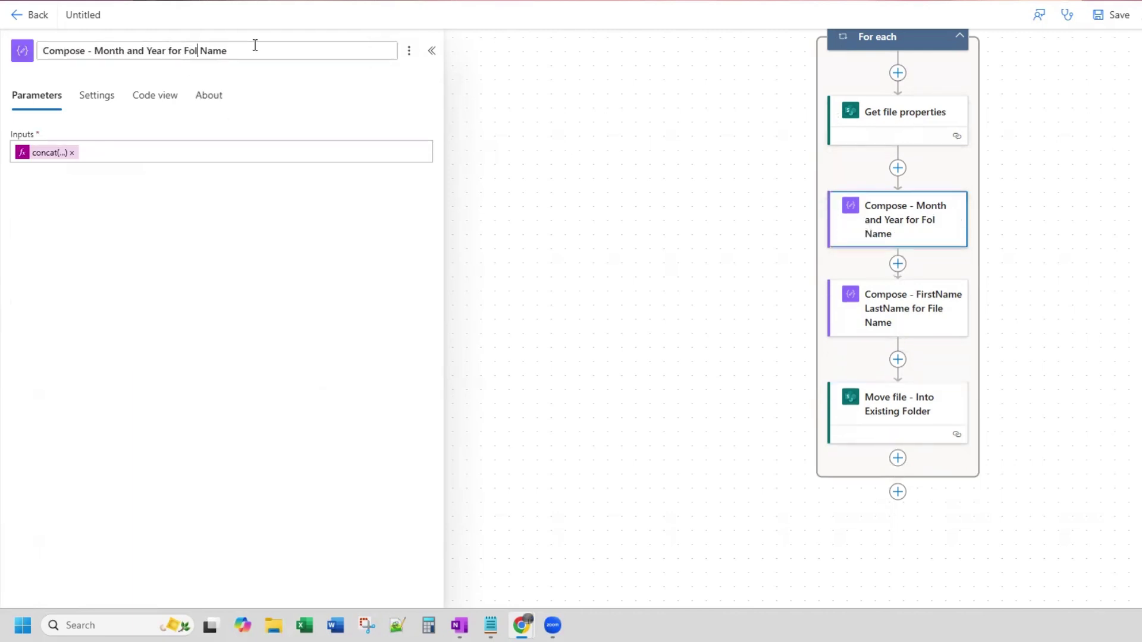
type("der")
- Rename the employee name Compose action to "Compose - FirstName LastName for Folder Name"
left_click(836, 300)
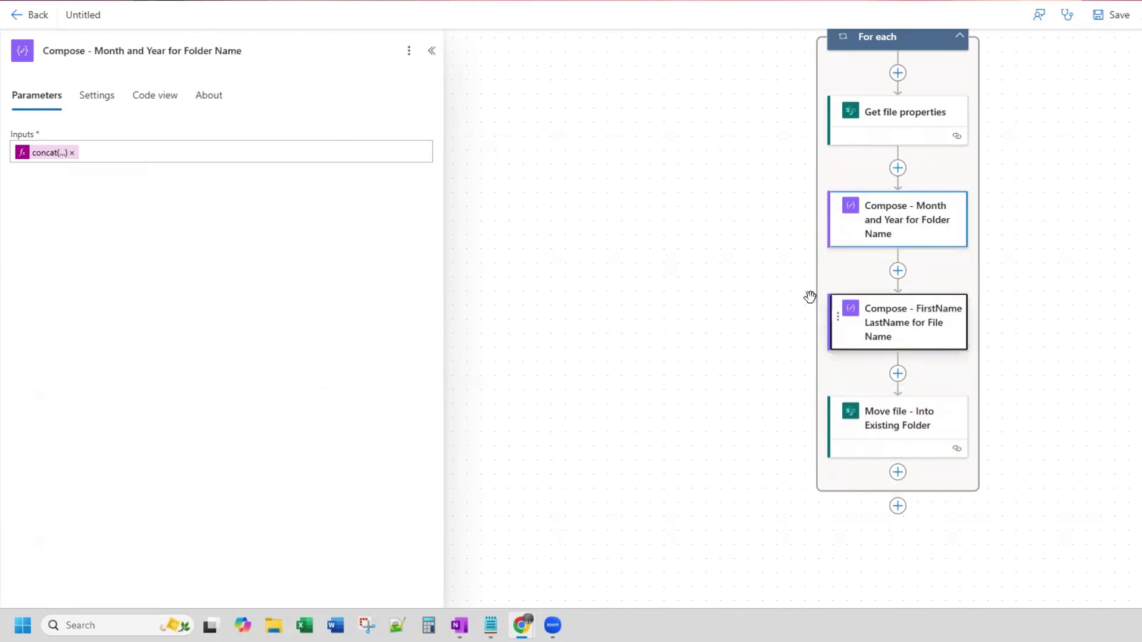
left_click(221, 51)
key("BackSpace")
key("BackSpace")
key("BackSpace")
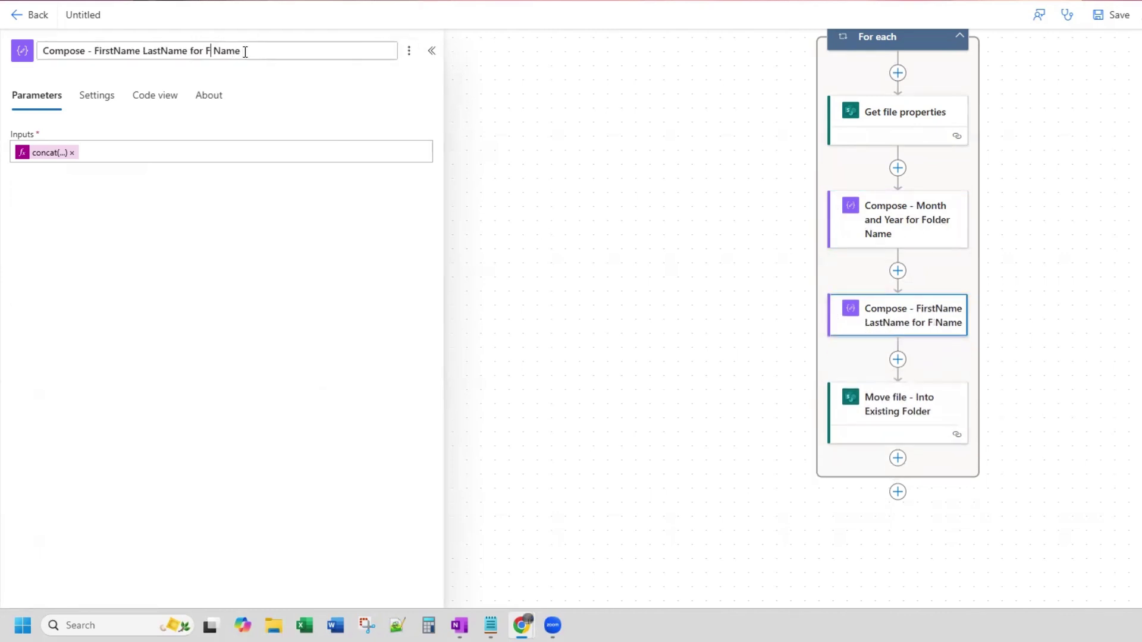
type("older")
left_click(406, 123)
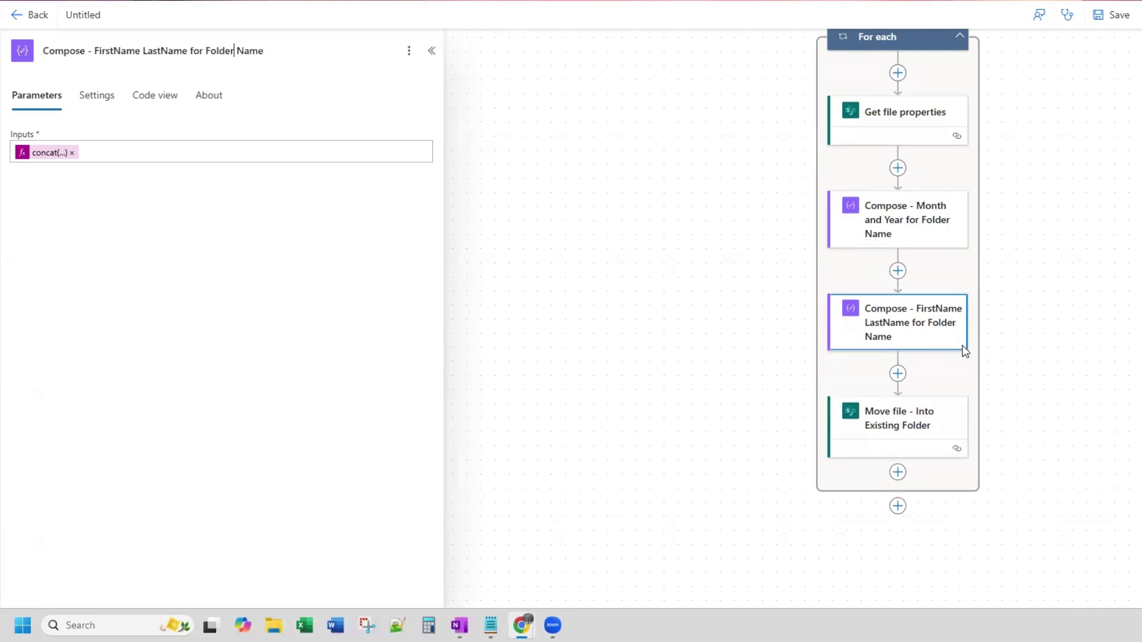
- Append the FirstName LastName and Month and Year Compose outputs, separated by a slash, to the Move file destination folder and choose "Move with a new name" for conflicts
left_click(894, 430)
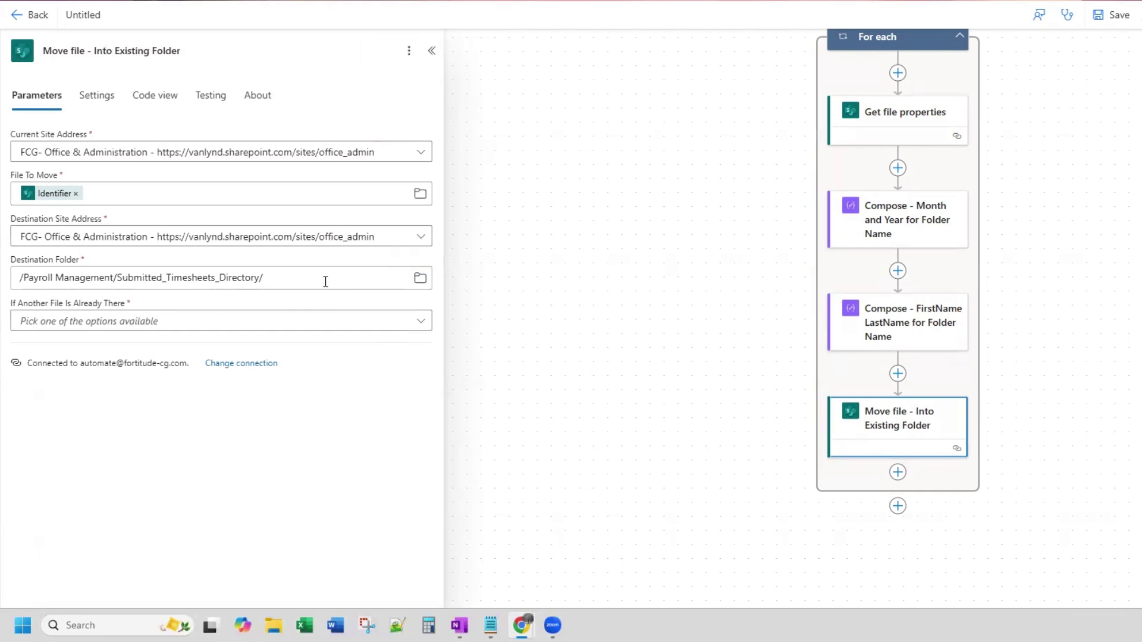
left_click(274, 279)
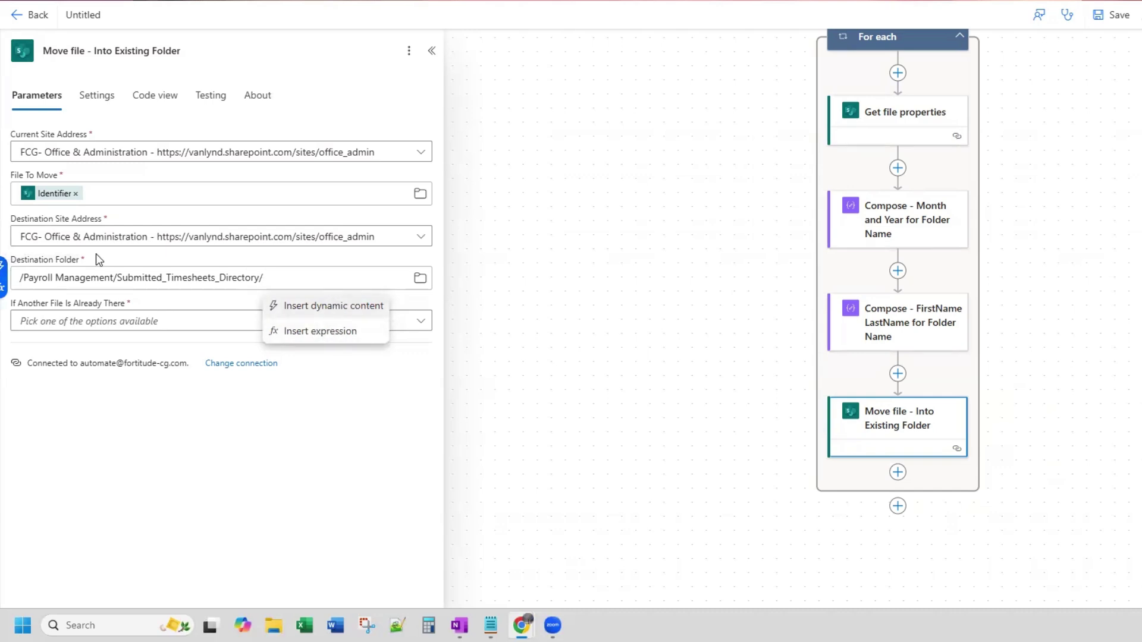
left_click(274, 305)
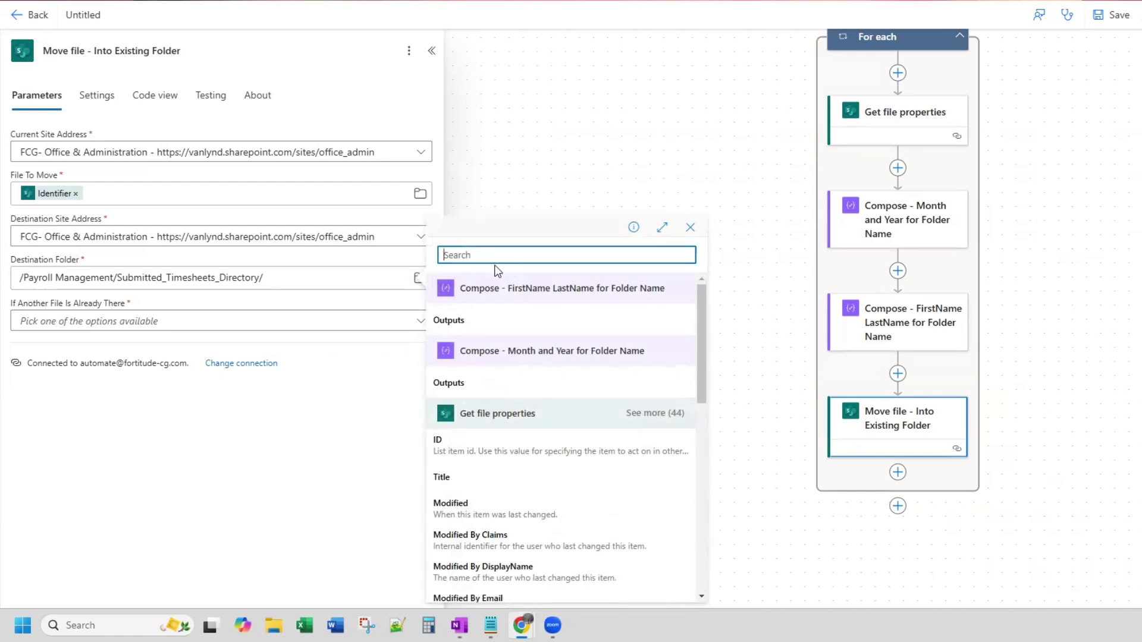
left_click(545, 320)
type("/")
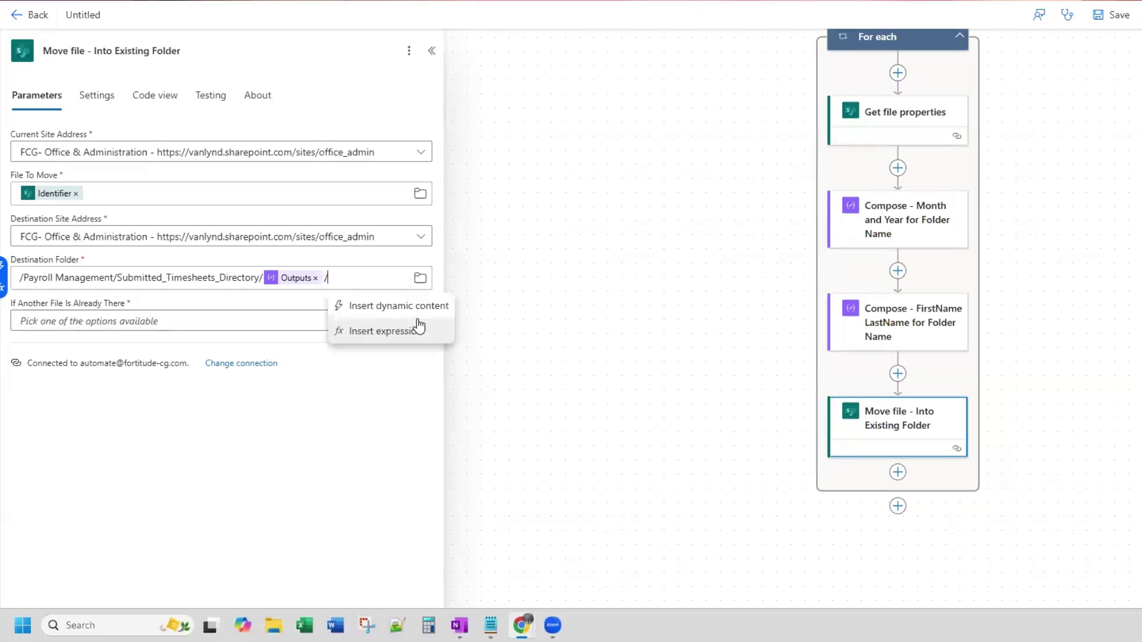
left_click(5, 269)
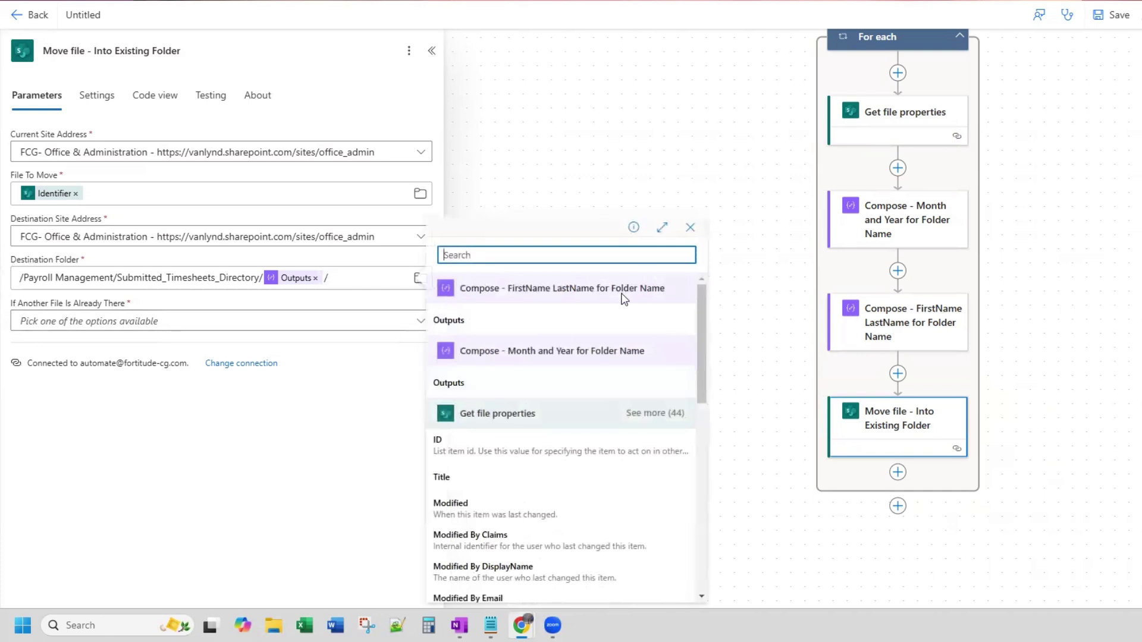
left_click(607, 382)
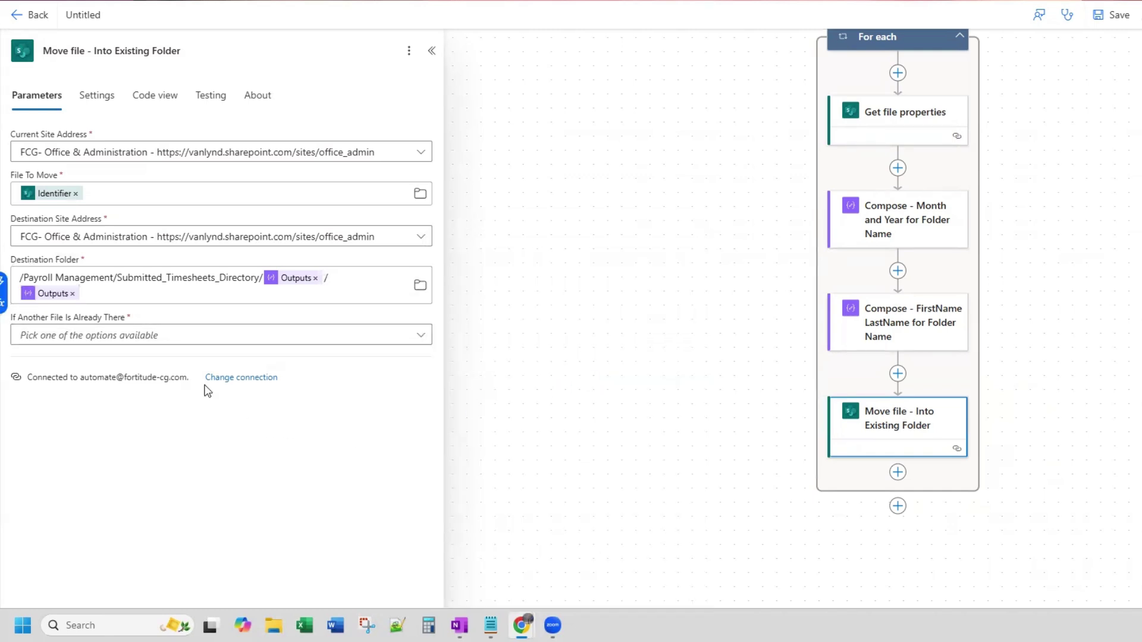
left_click(242, 340)
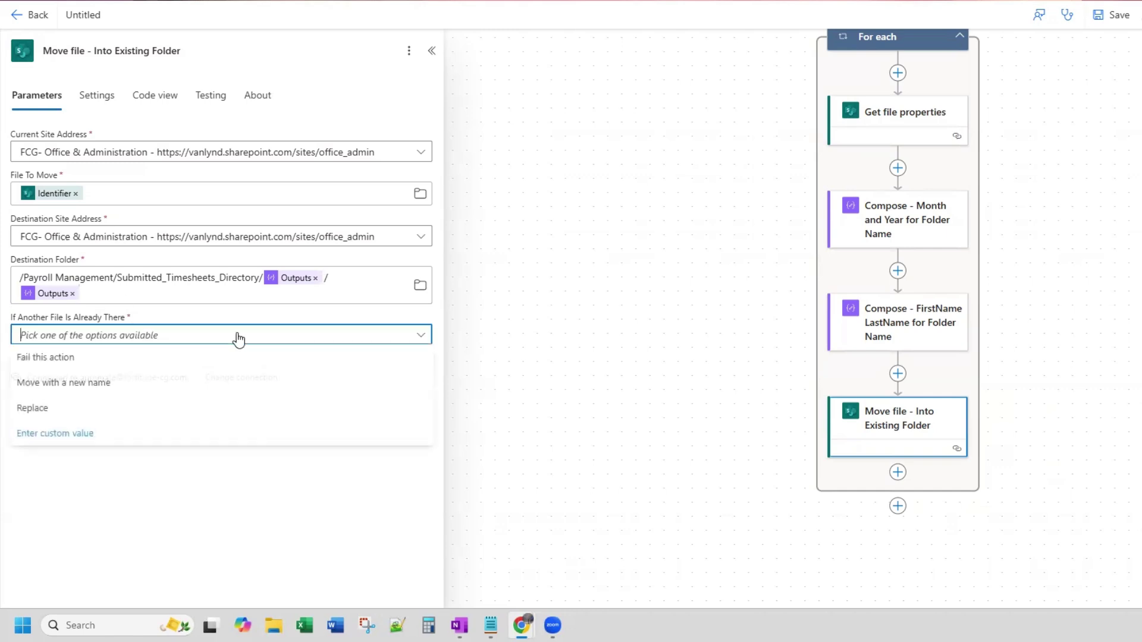
left_click(106, 384)
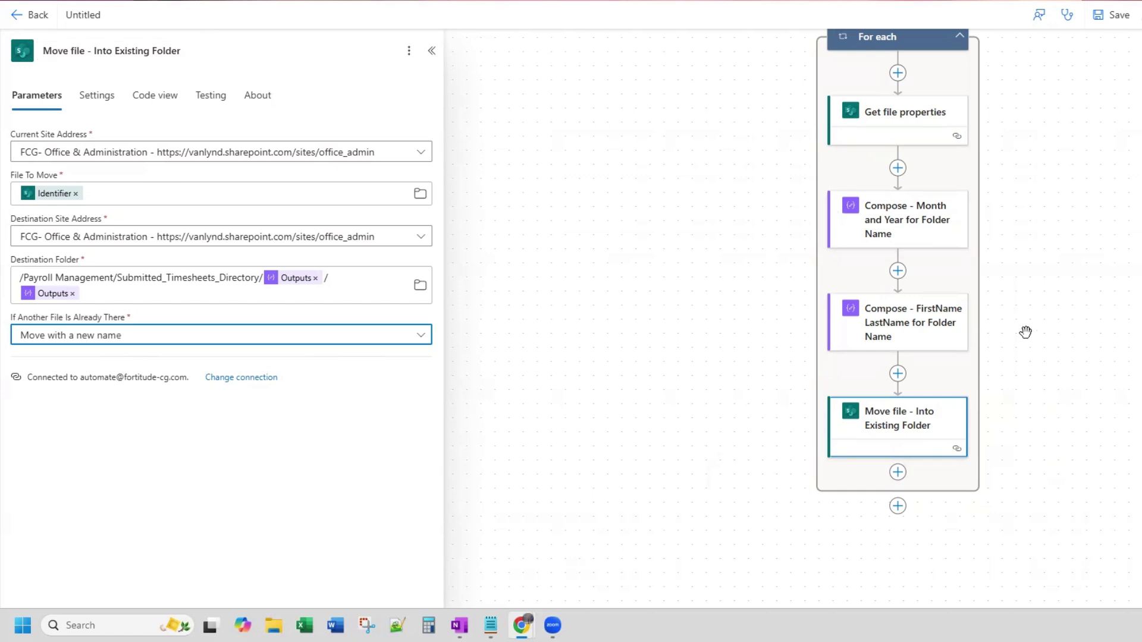
- Add a SharePoint Create new folder action below the Move file action, inside the For each loop
left_click(900, 474)
left_click(950, 474)
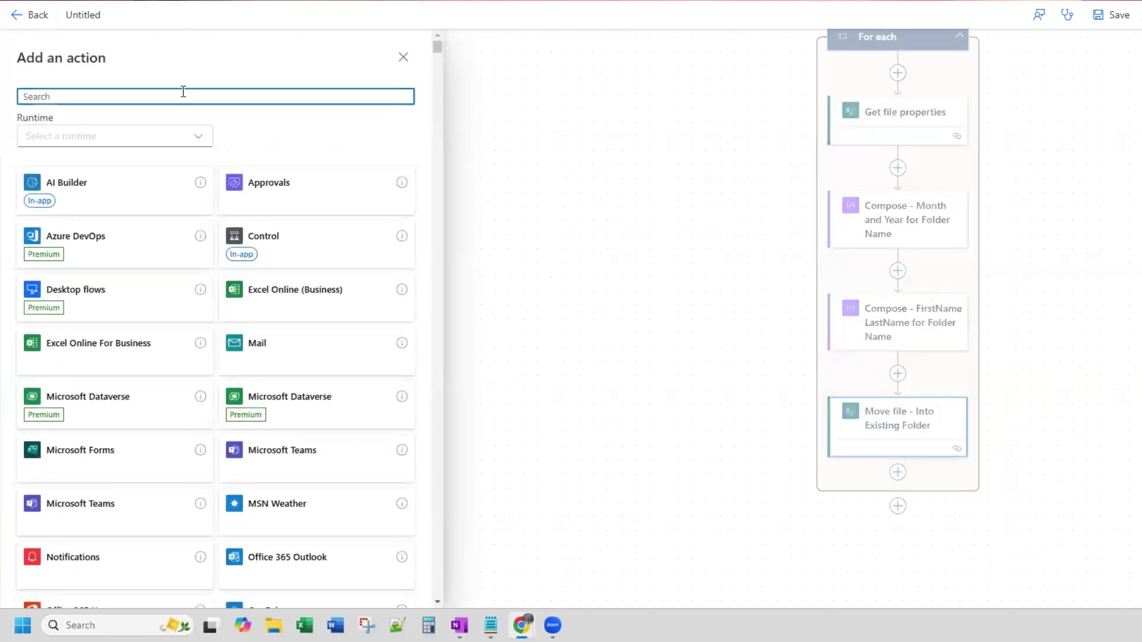
type("create folder")
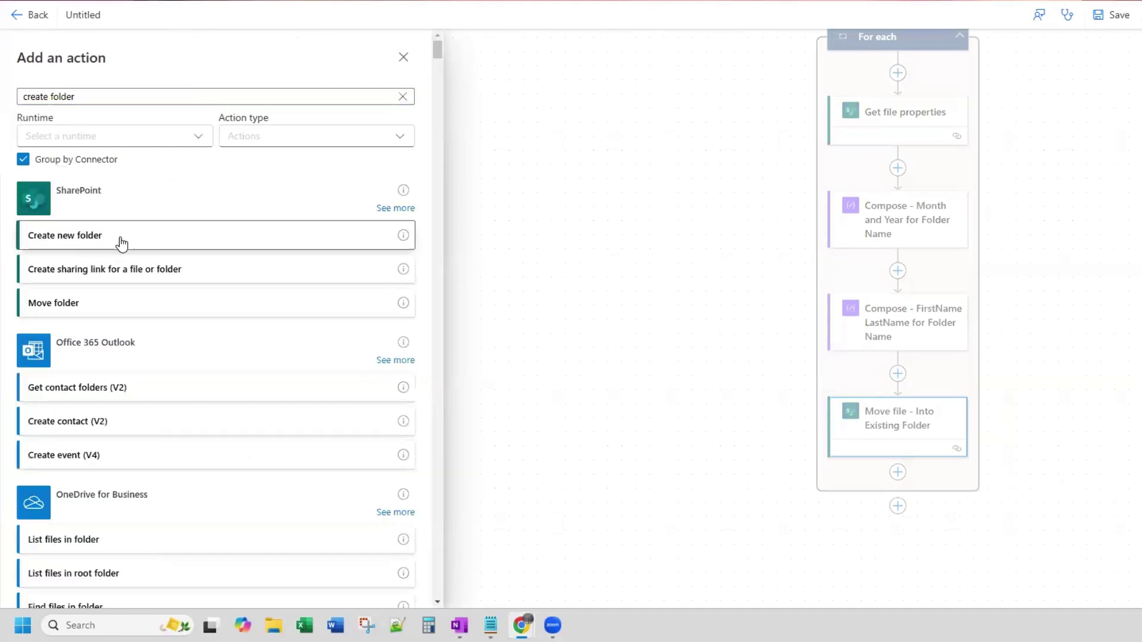
left_click(120, 240)
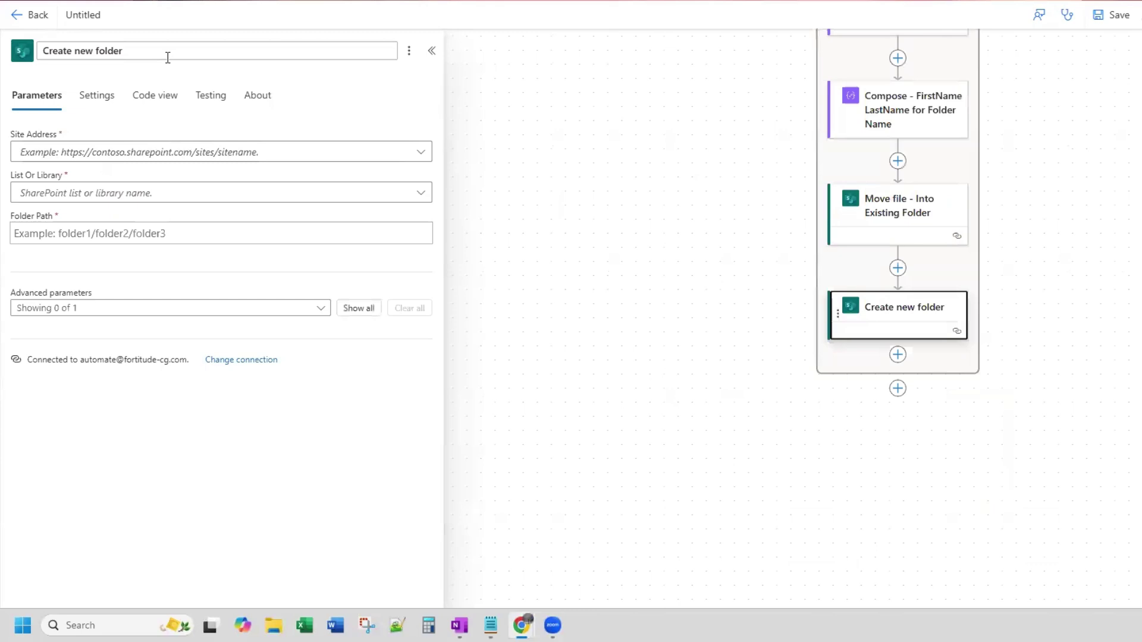
- Configure the Create new folder action to run only after "Move file - Into Existing Folder" has failed
left_click(99, 104)
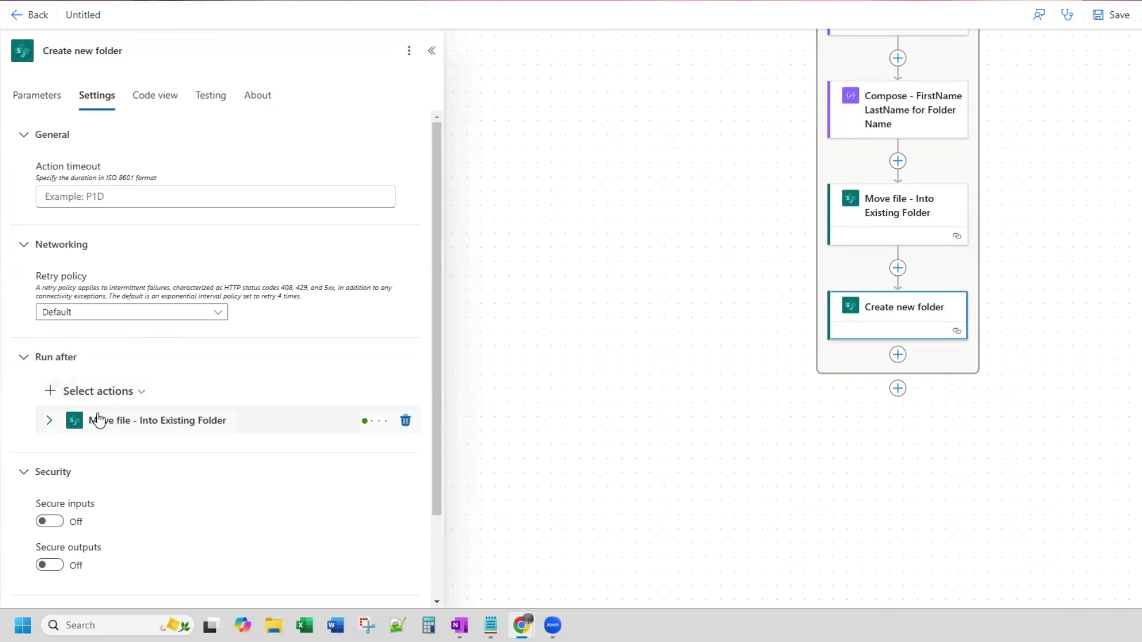
left_click(180, 422)
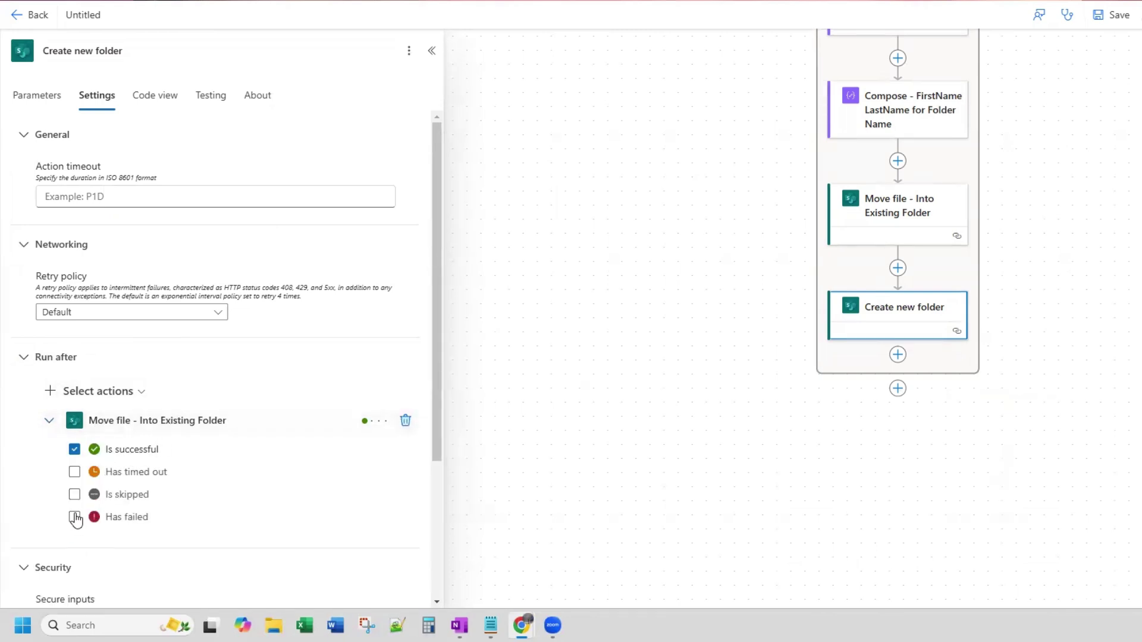
left_click(74, 450)
- Set the Create new folder action's site address to FCG- Office & Administration and its library to Payroll Management
left_click(37, 95)
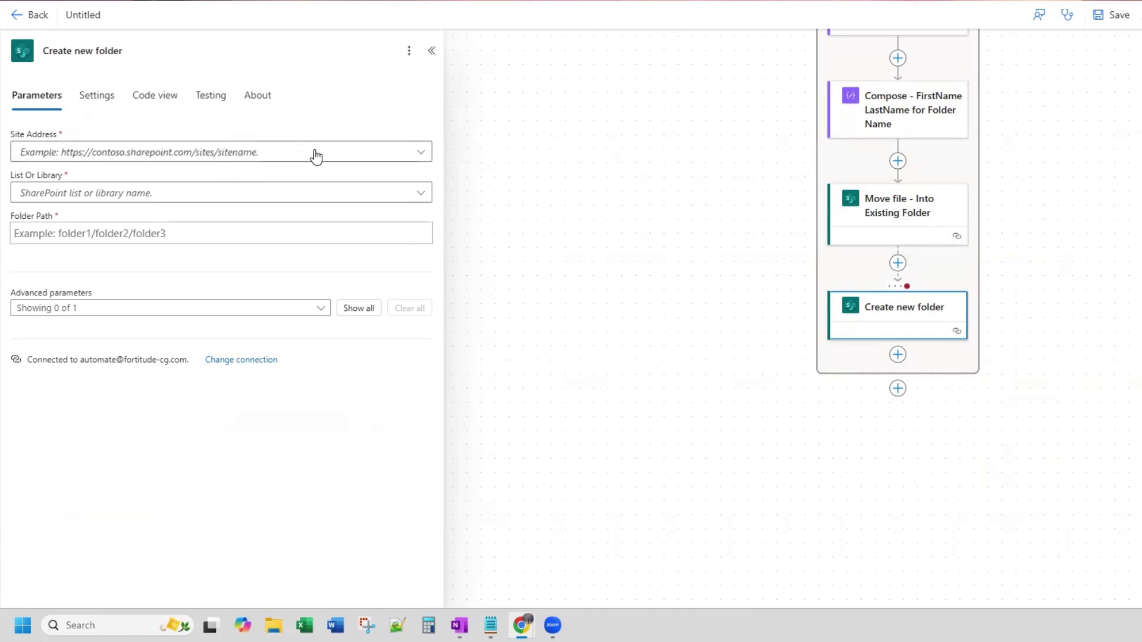
left_click(245, 160)
left_click(175, 228)
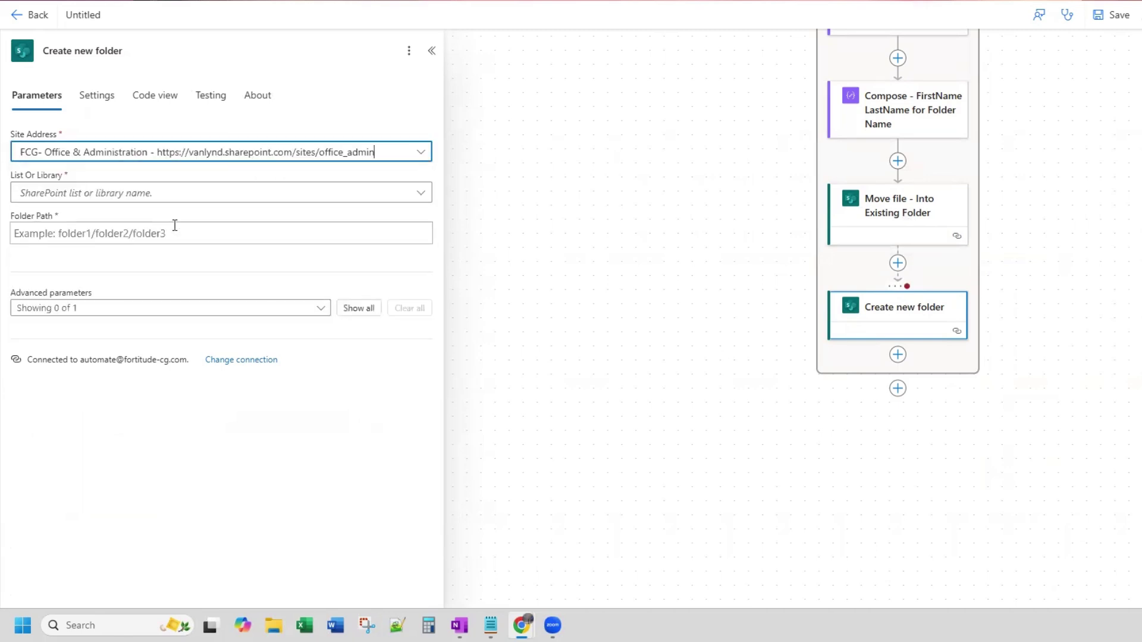
left_click(196, 199)
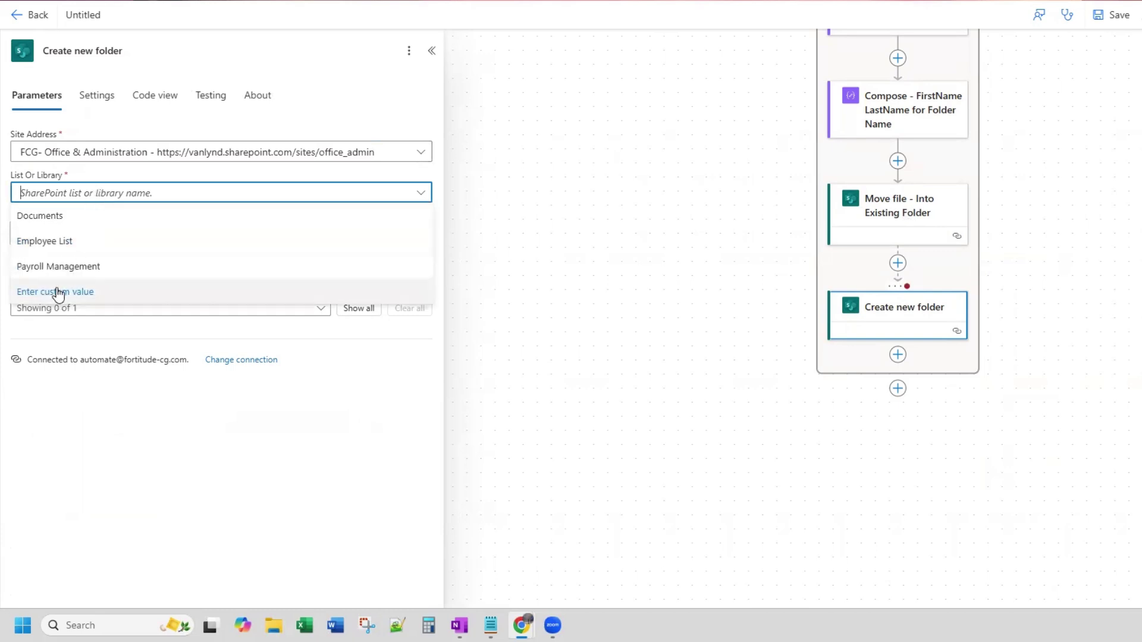
left_click(64, 266)
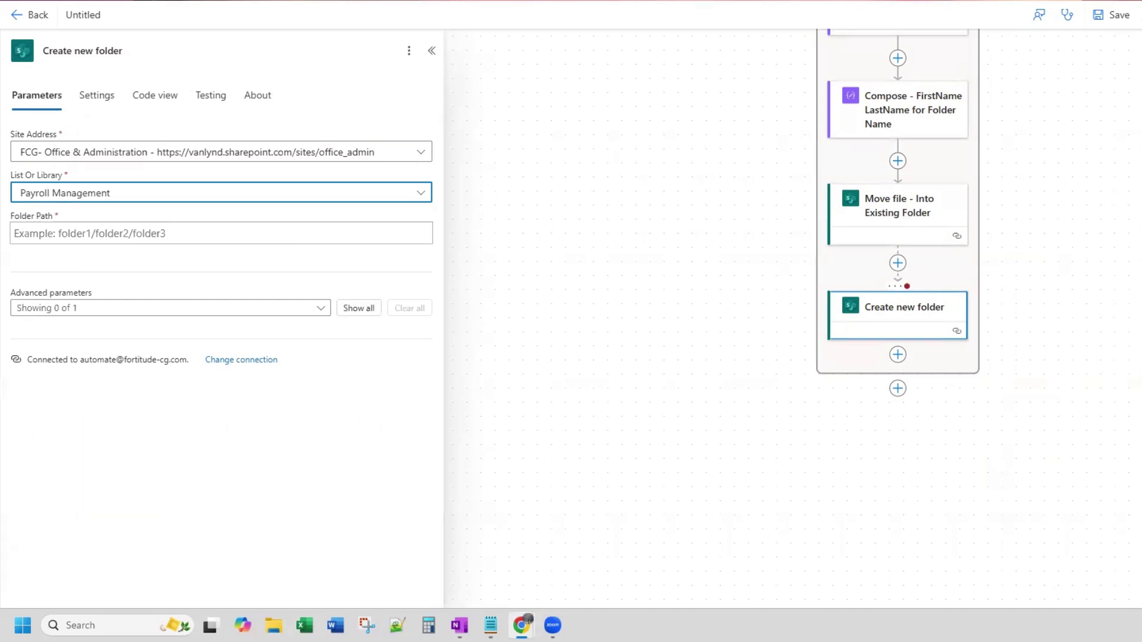
- Copy the Timesheet_Submissions_Directory folder name from the SharePoint library and enter /Timesheet_Submissions_Directory/ as the Create new folder path
left_click(159, 236)
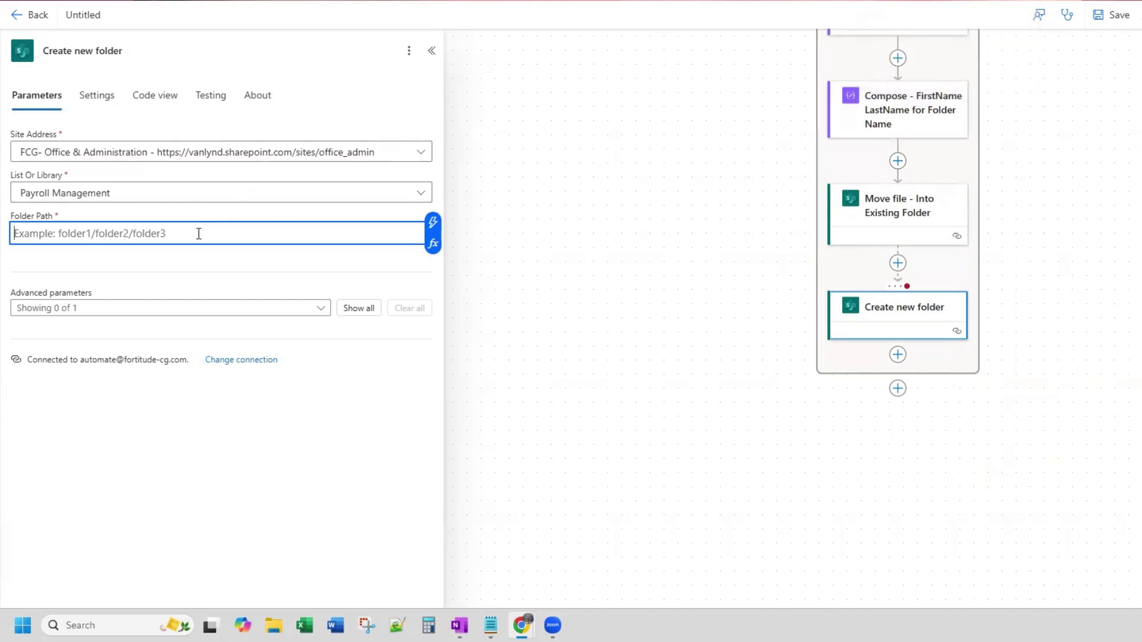
type("/")
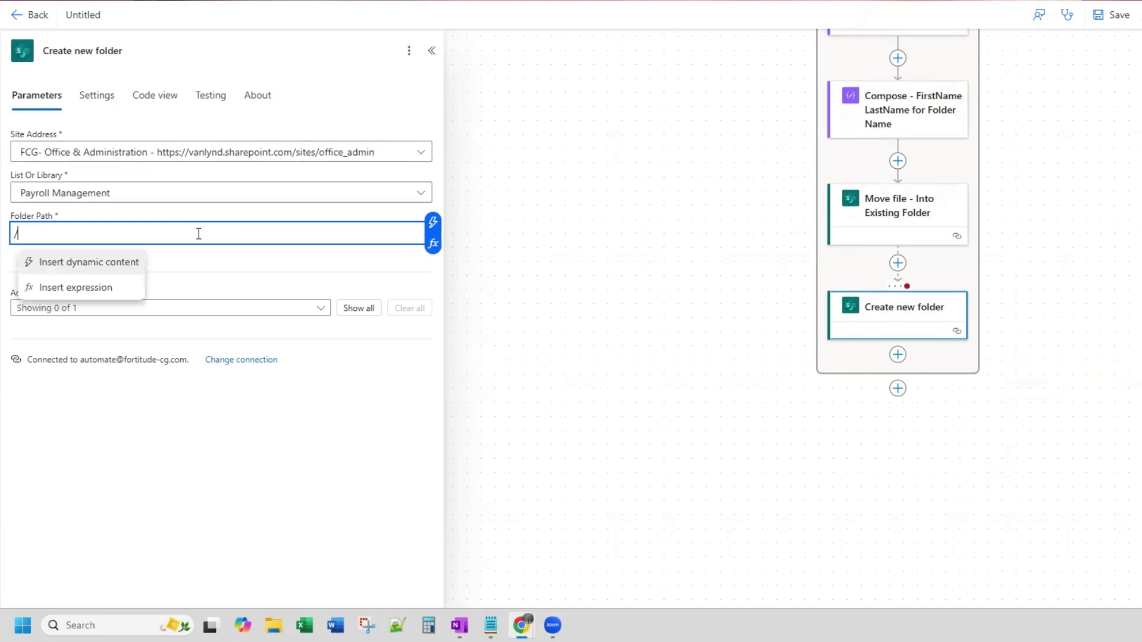
key("ctrl+Tab")
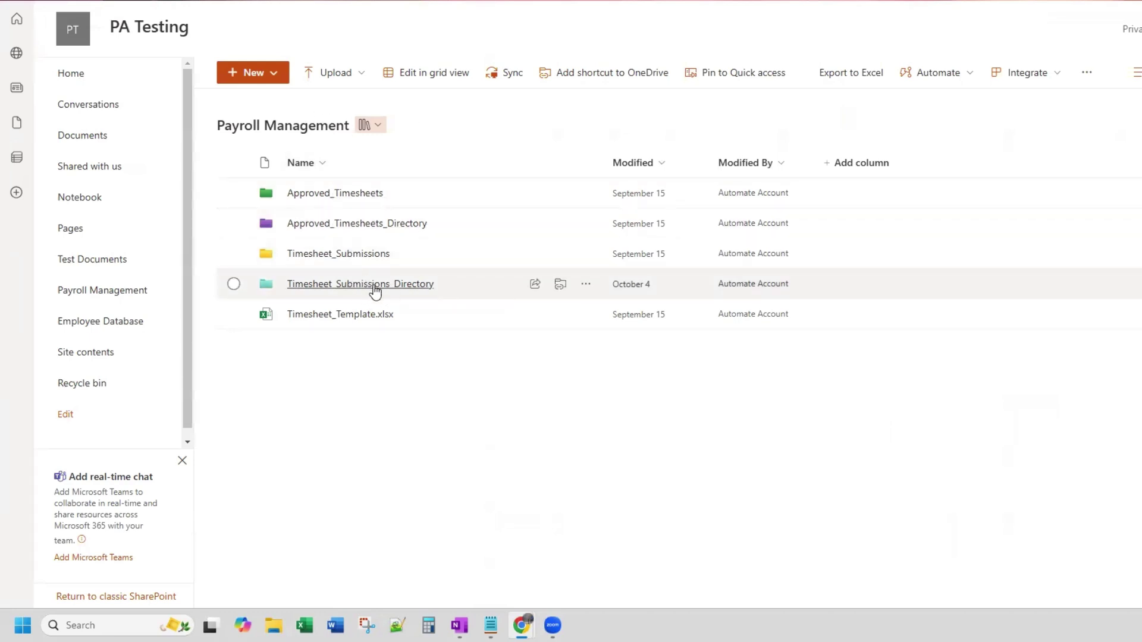
left_click(586, 285)
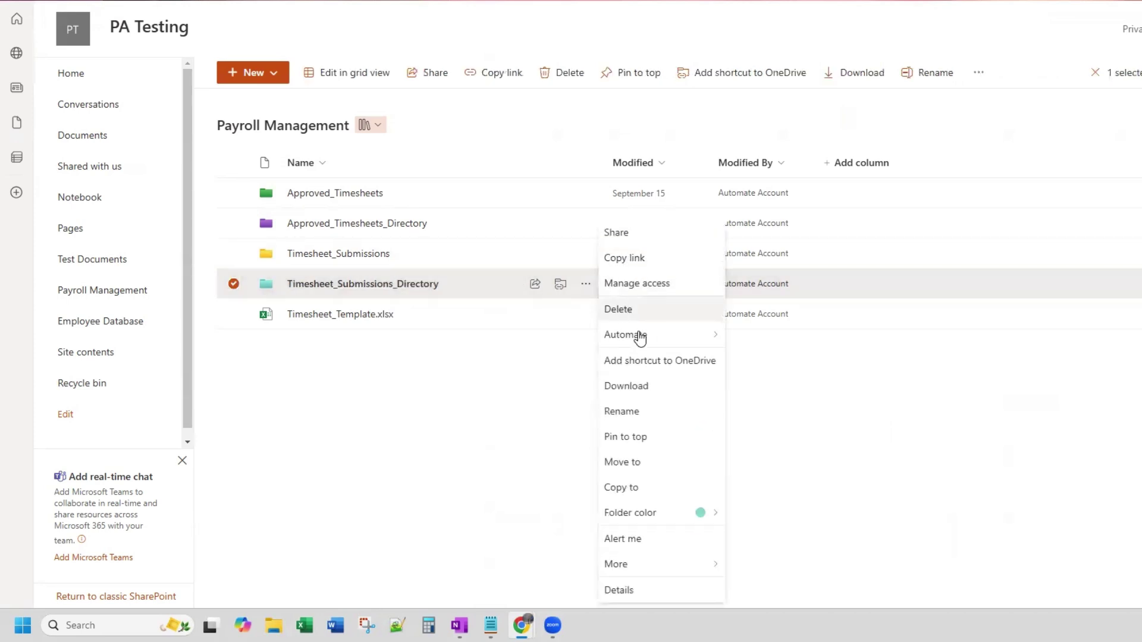
left_click(640, 419)
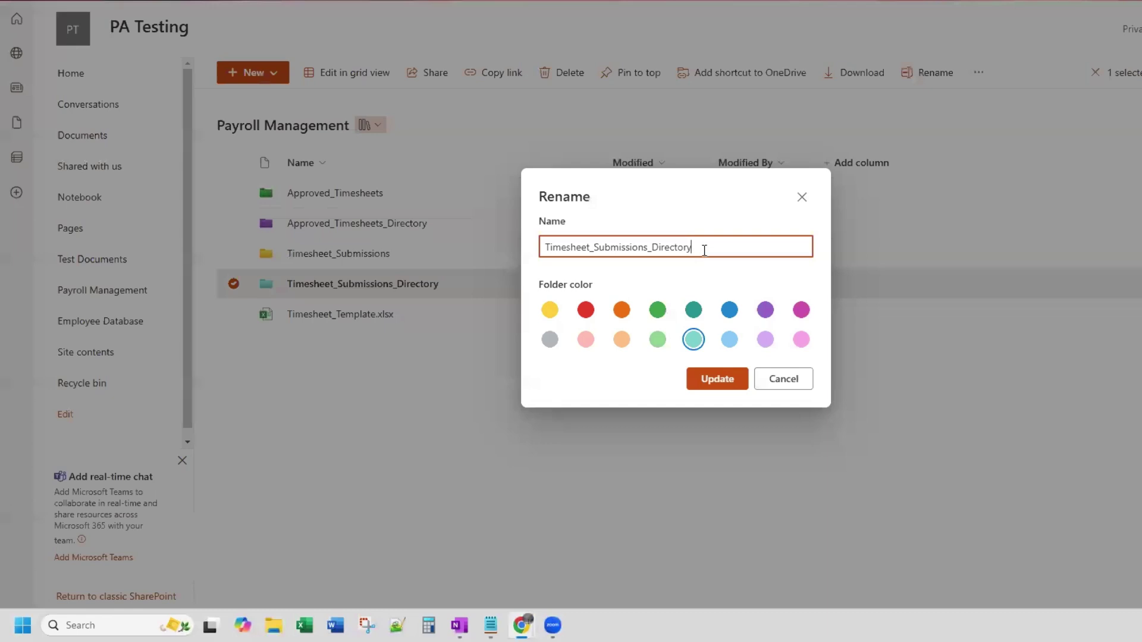
left_click_drag(703, 247, 521, 245)
key("ctrl+c")
left_click(791, 384)
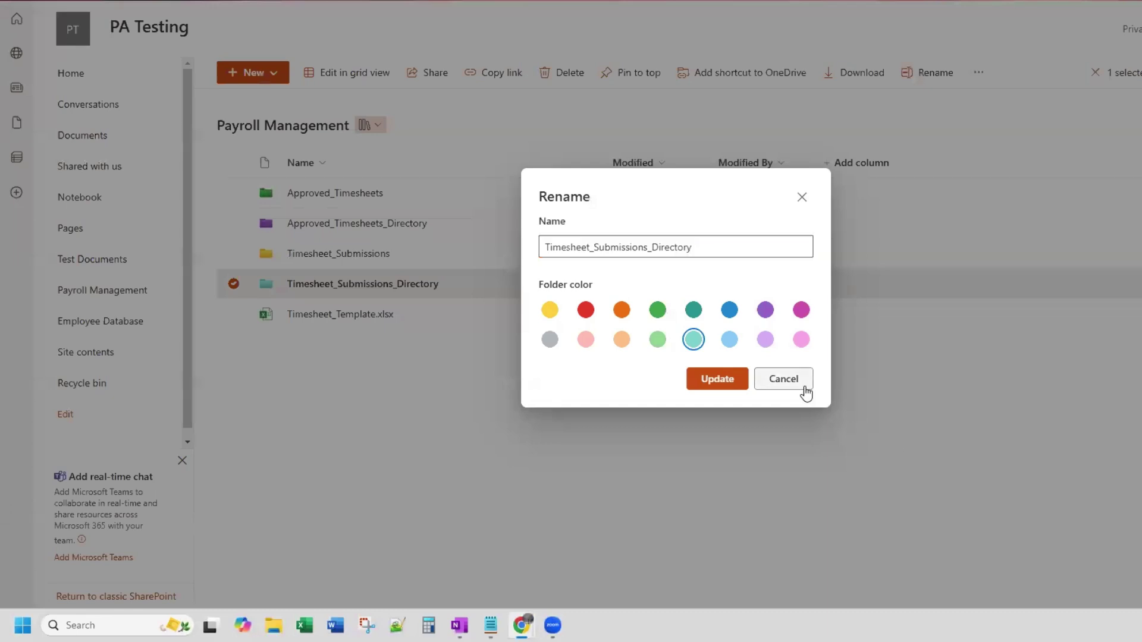
key("alt+Tab")
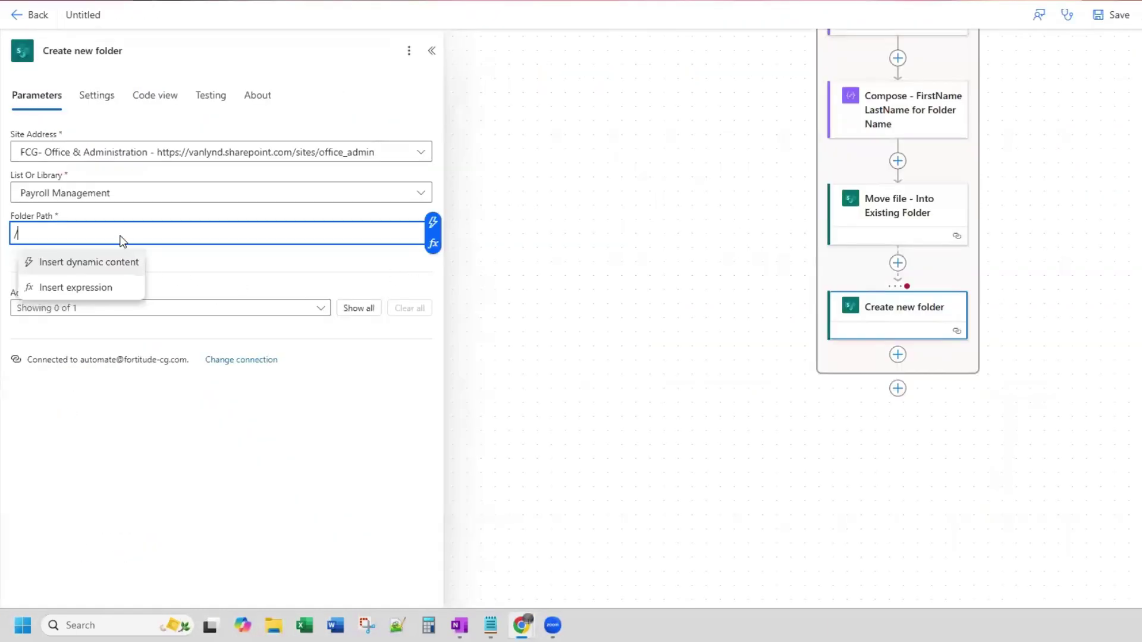
key("ctrl+v")
type("/")
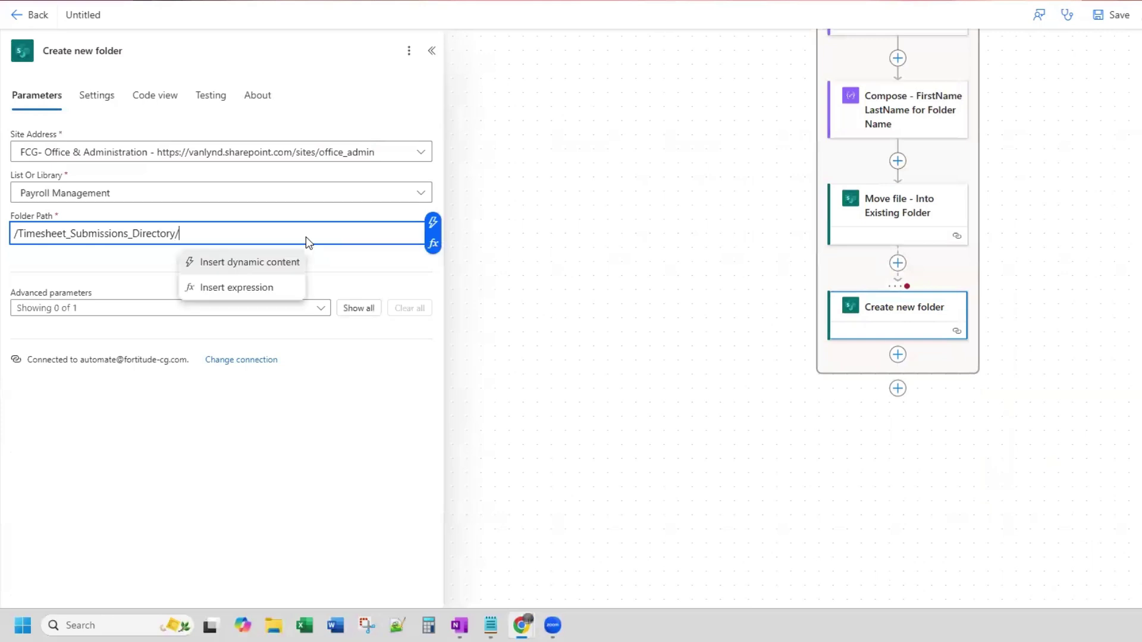
- Replace the Create new folder path with Submitted_Timesheets_Directory/ and the two slash-separated Outputs copied from the "Move file - Into Existing Folder" destination
left_click(922, 215)
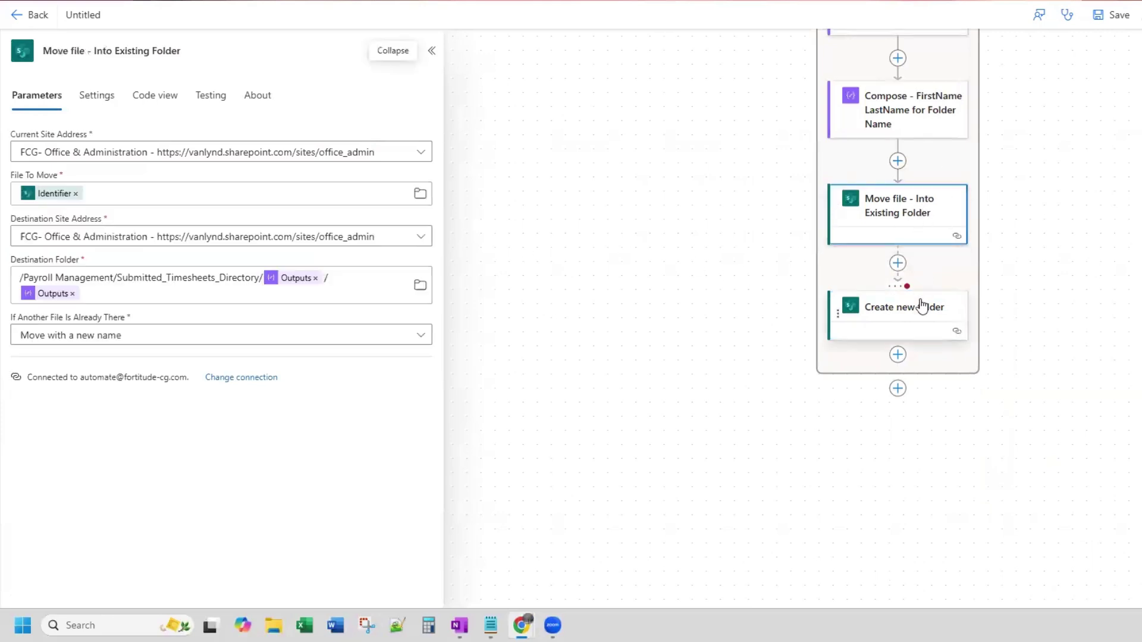
left_click(257, 279)
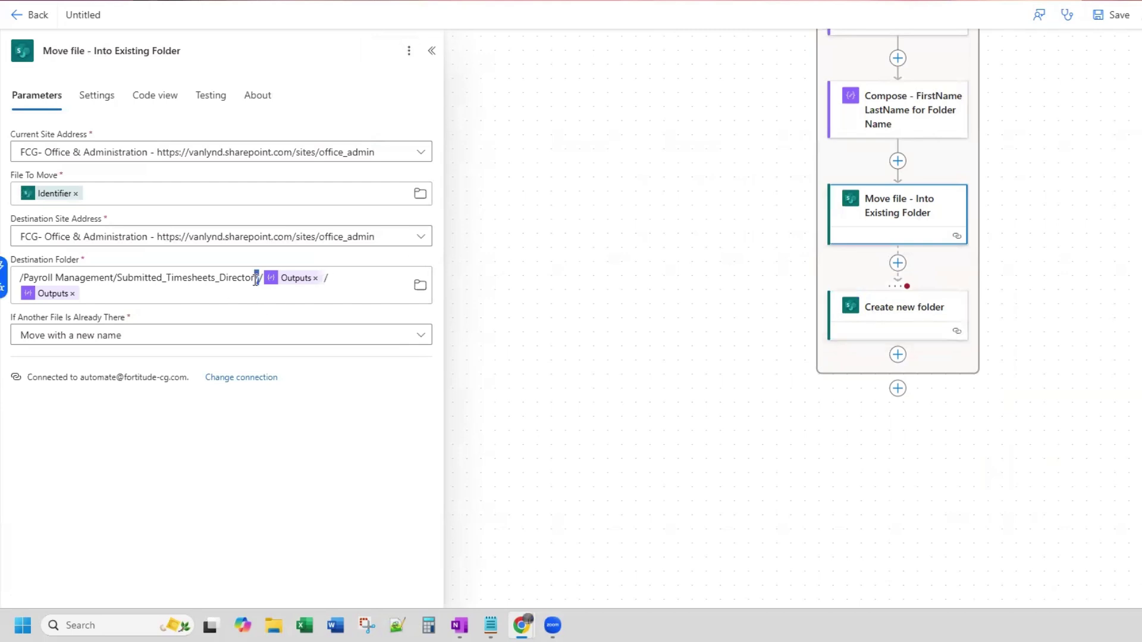
left_click_drag(119, 274, 352, 299)
key("ctrl+c")
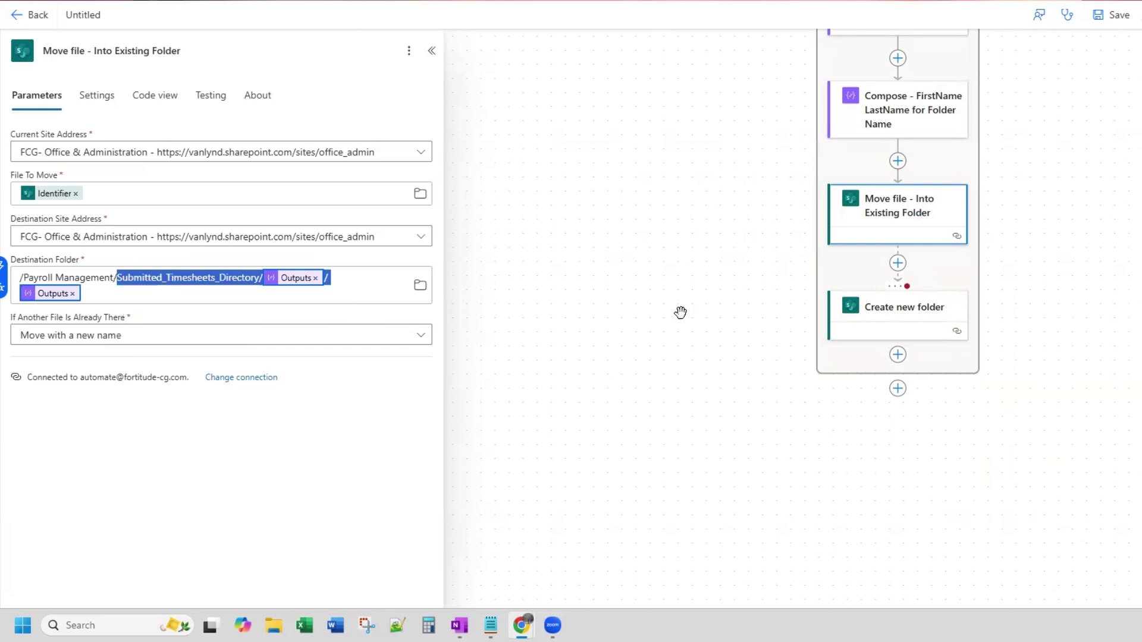
left_click(931, 307)
triple_click(201, 227)
key("ctrl+v")
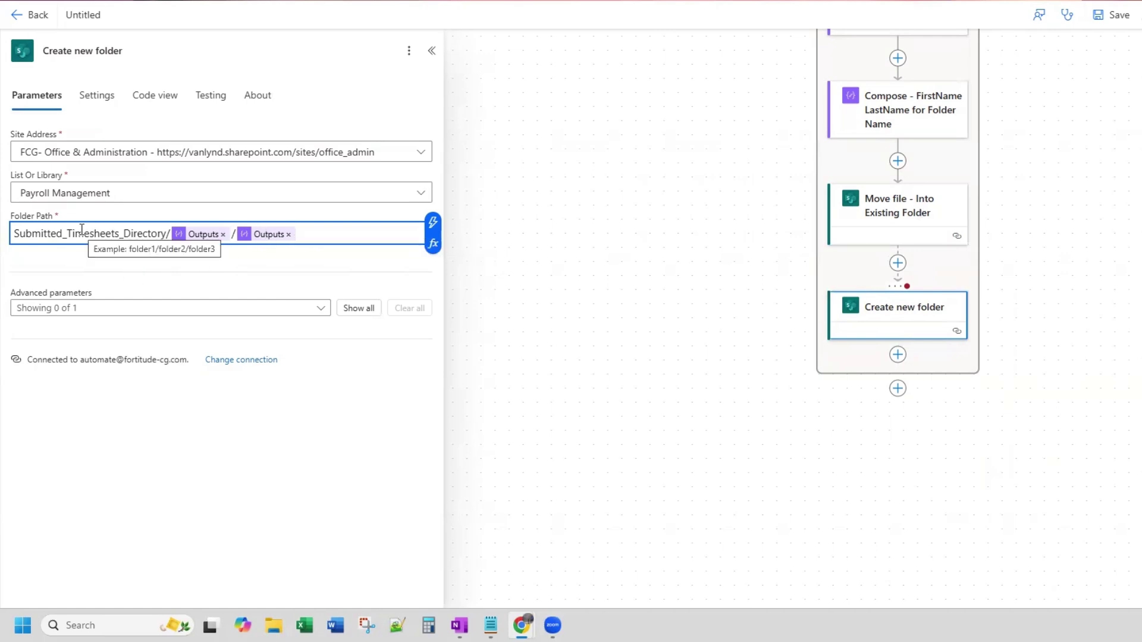
- Add a SharePoint Move file action below Create new folder, inside the For each loop
left_click(900, 355)
left_click(934, 355)
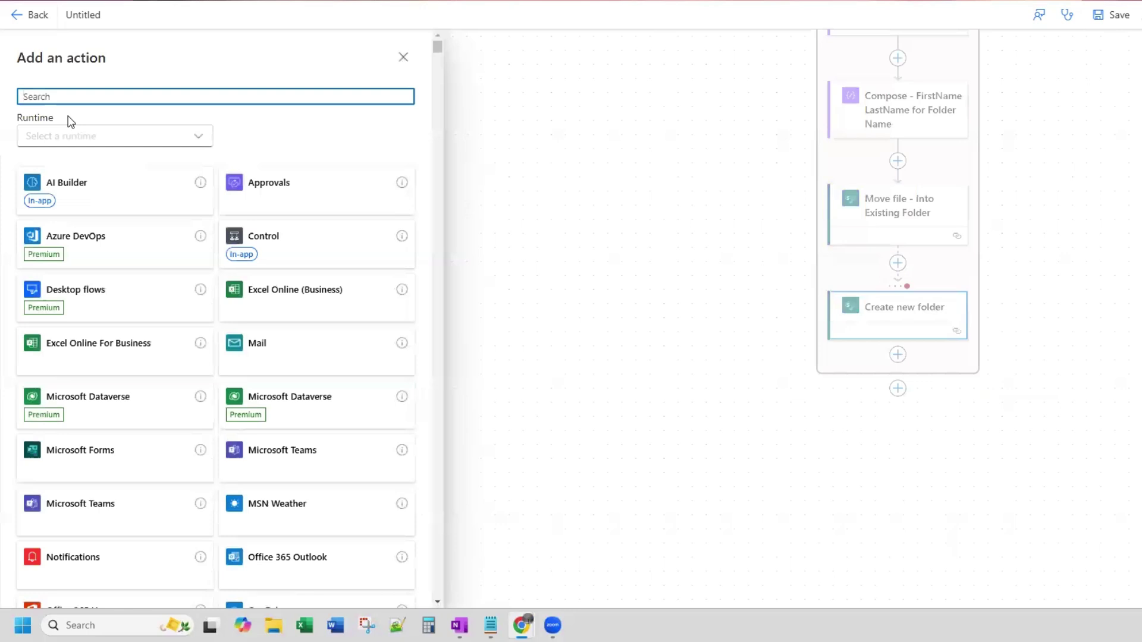
type("move")
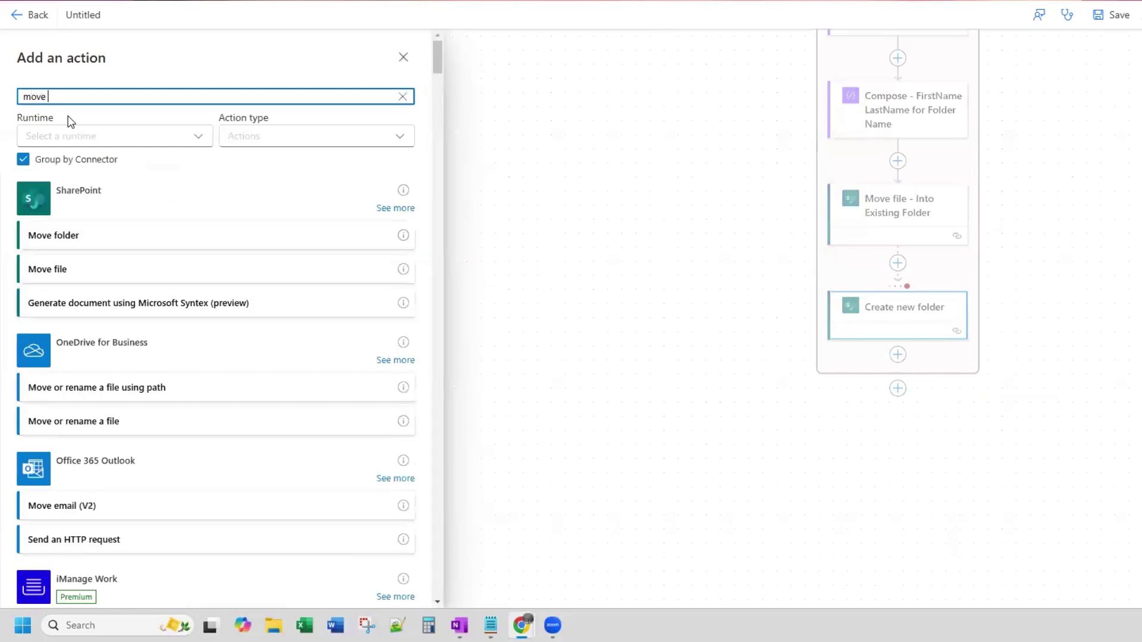
type(" file")
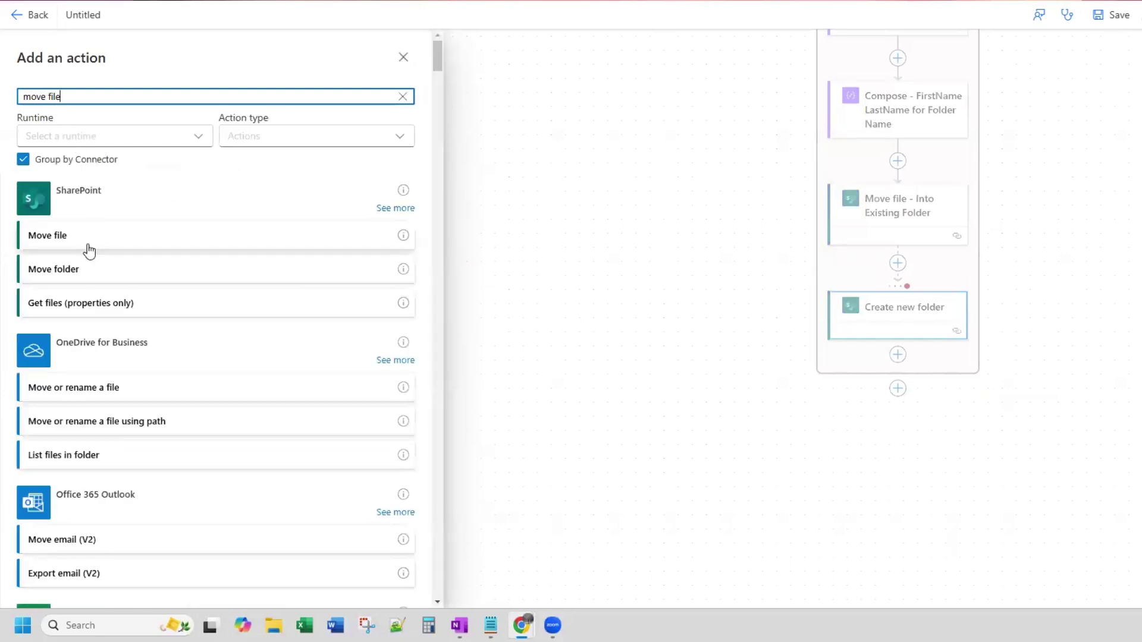
left_click(90, 249)
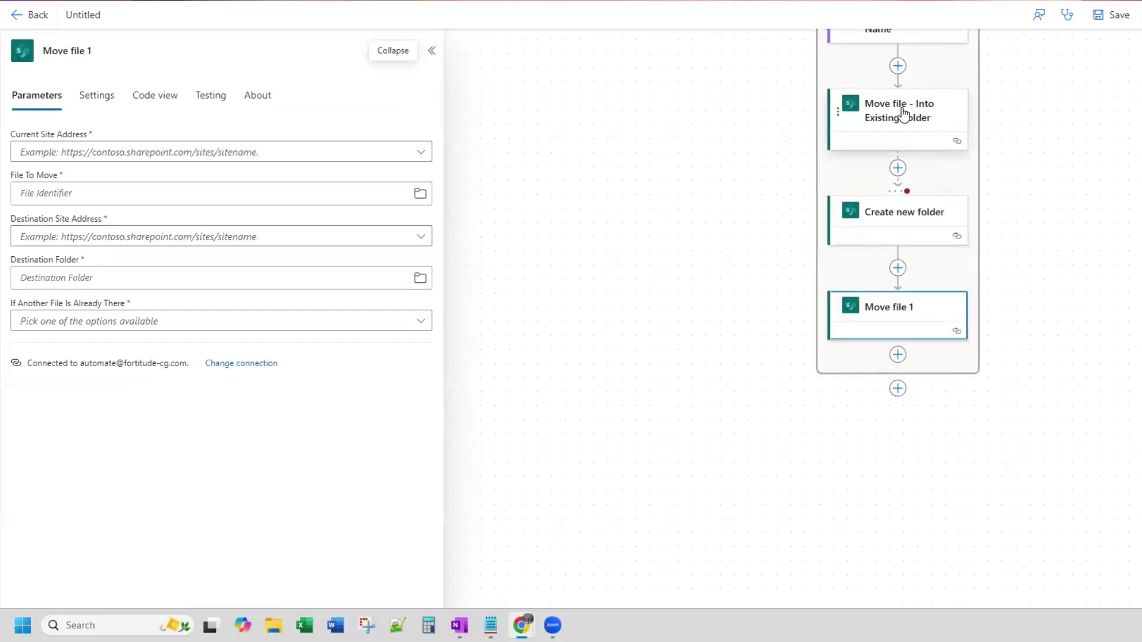
- Copy the "Move file - Into Existing Folder" action and paste it directly below Create new folder
left_click(903, 114)
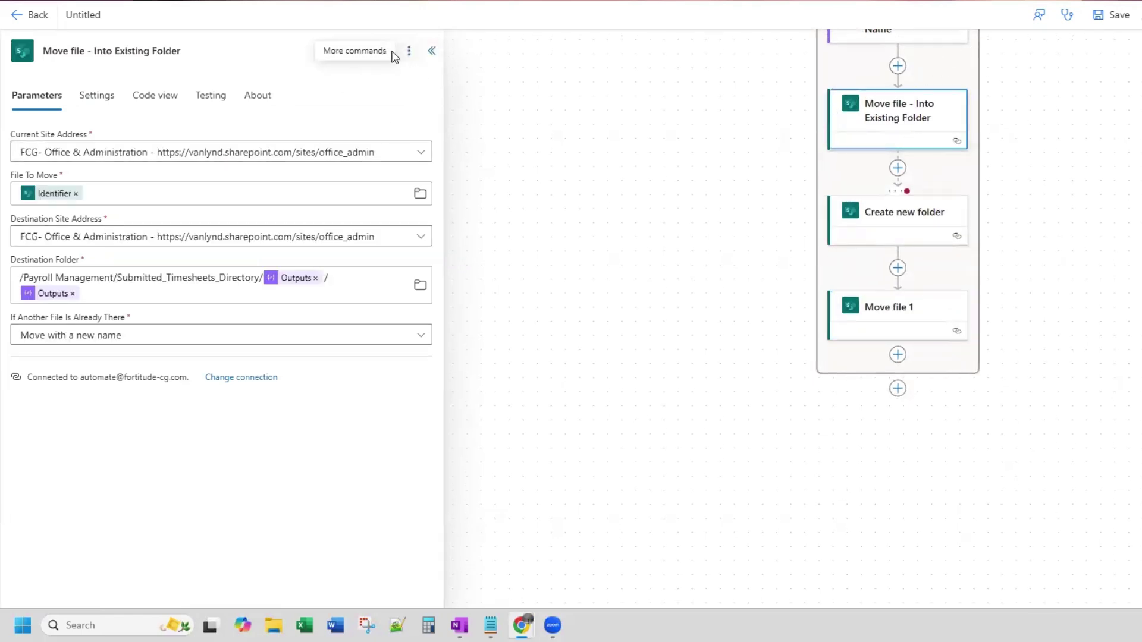
left_click(408, 51)
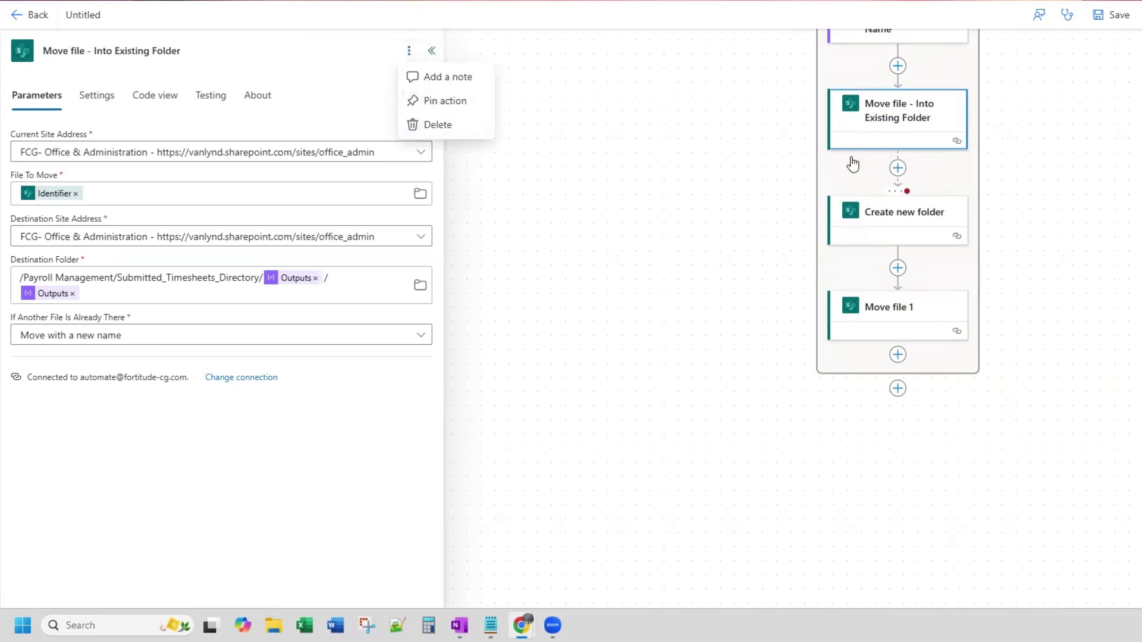
right_click(916, 119)
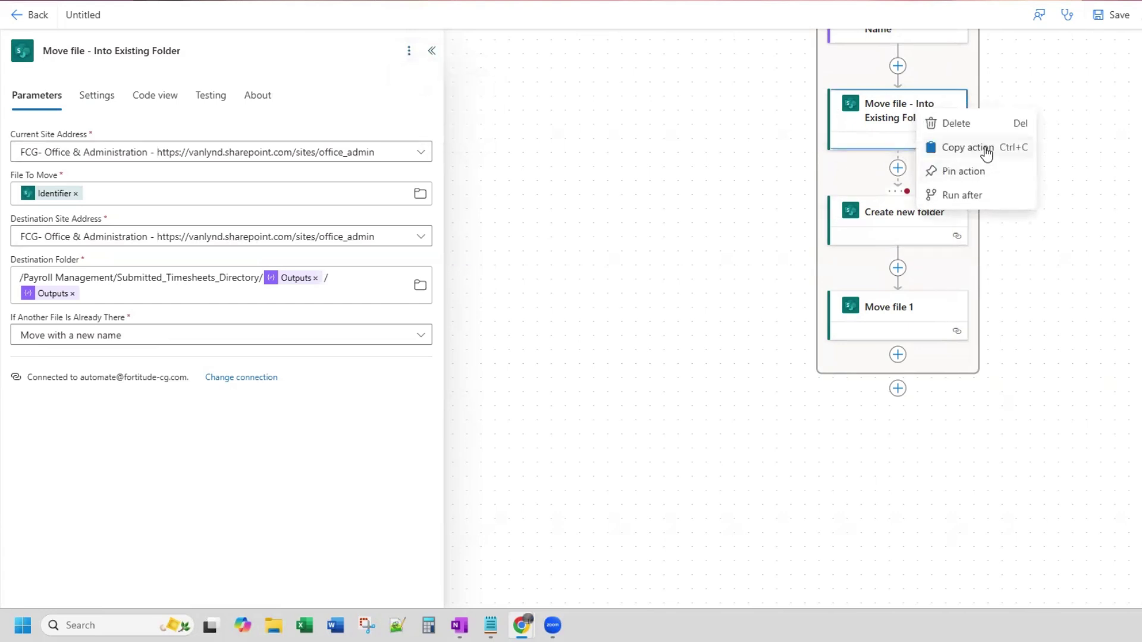
left_click(975, 147)
left_click(899, 268)
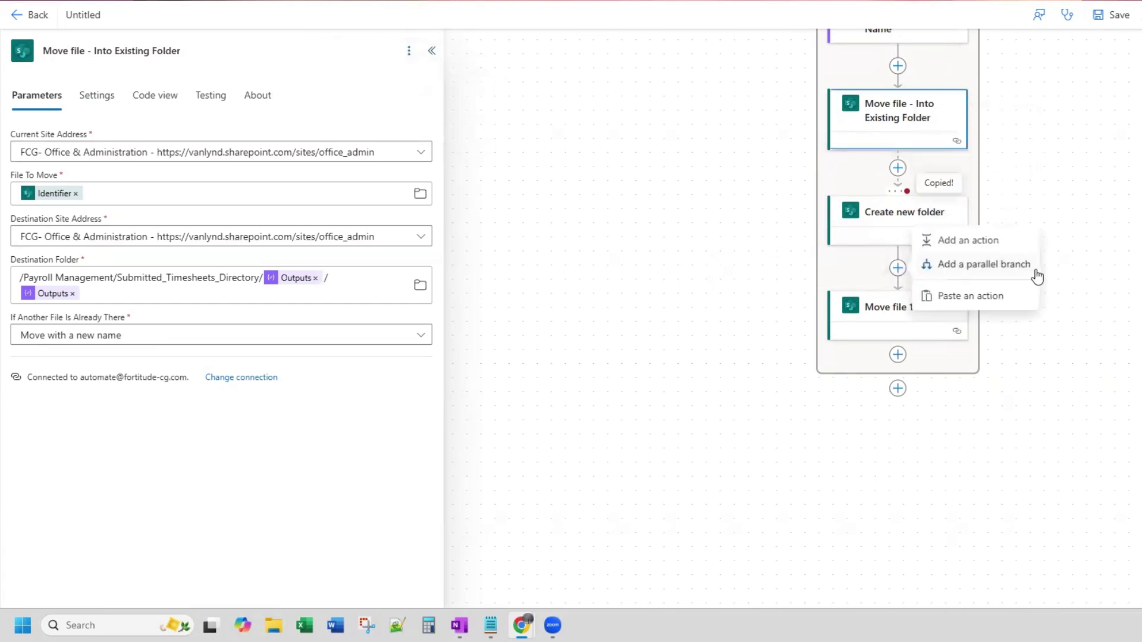
left_click(987, 296)
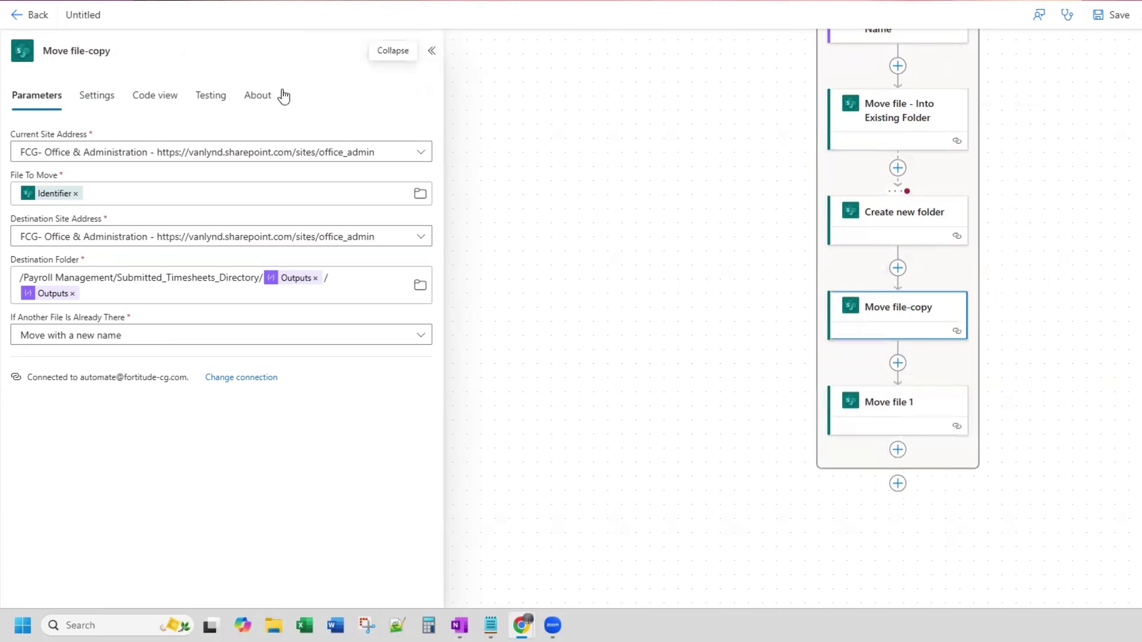
- Delete the unconfigured Move file 1 action at the end of the For each loop
right_click(911, 408)
left_click(969, 423)
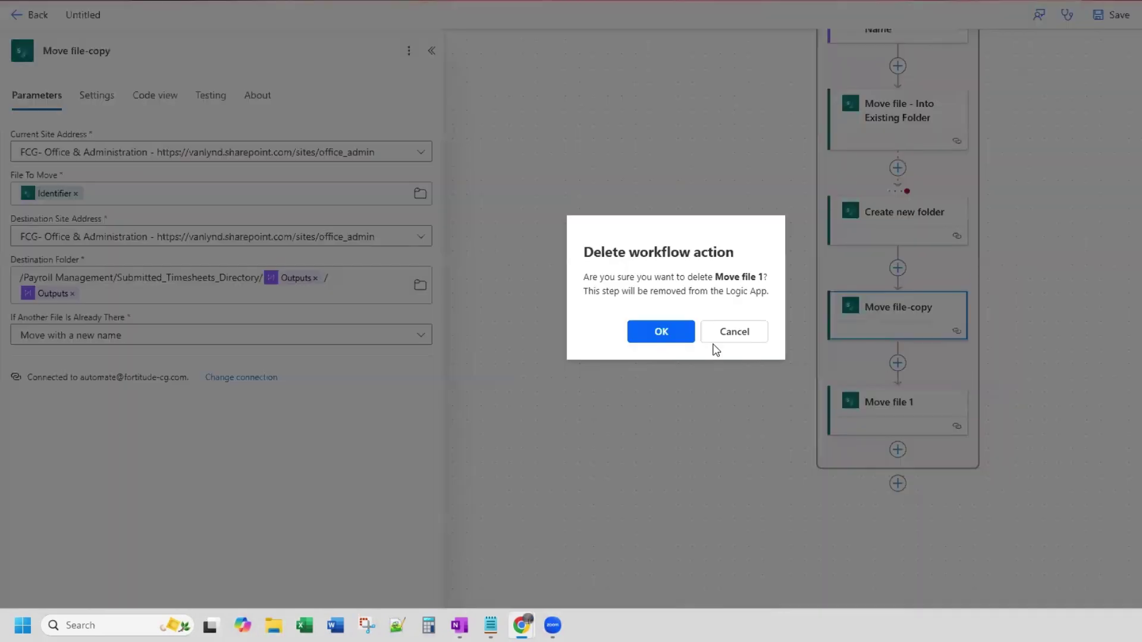
left_click(661, 332)
- Rename the pasted Move file action to "Move file - Into New Folder"
left_click(915, 323)
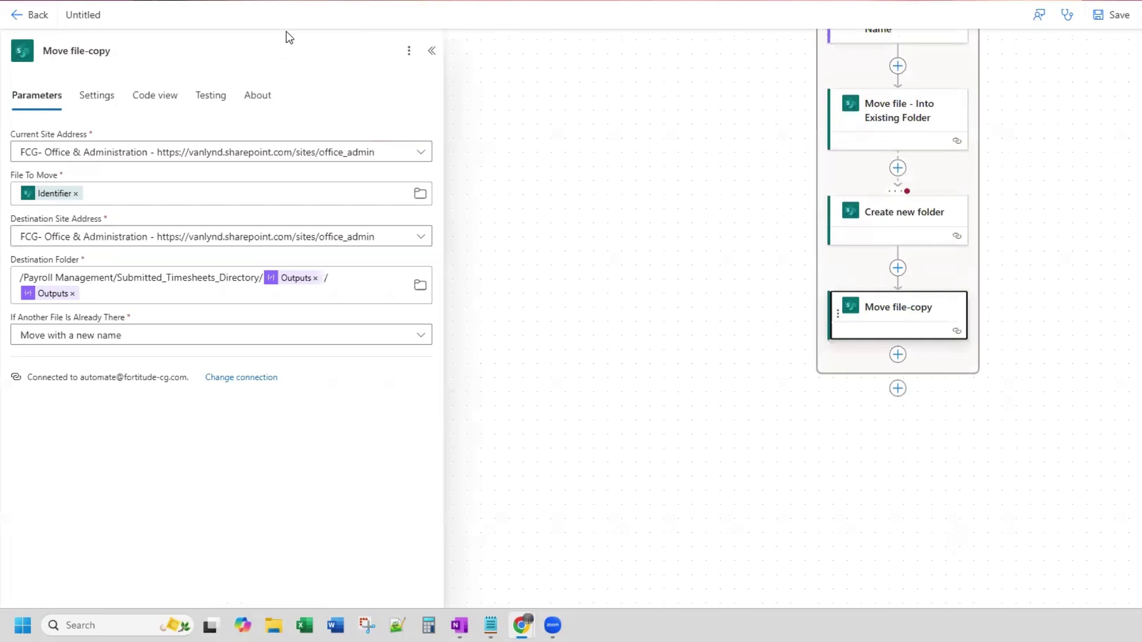
left_click(137, 55)
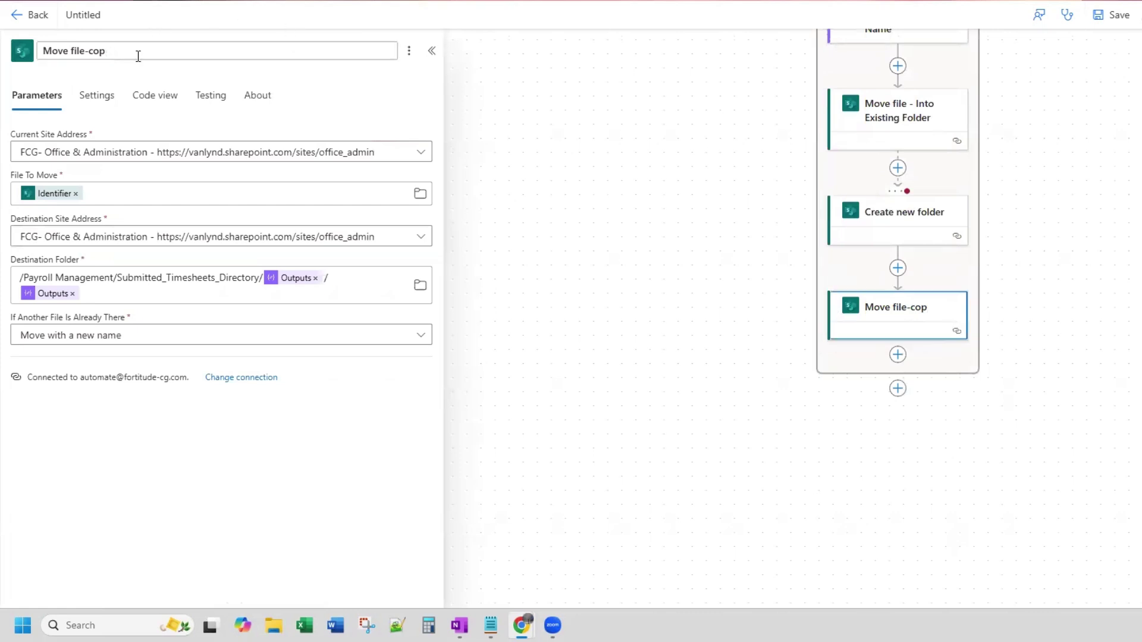
key("BackSpace")
key("BackSpace")
key("BackSpace")
key("BackSpace")
type("- IN")
key("BackSpace")
key("BackSpace")
key("BackSpace")
key("BackSpace")
type("nto New Folder")
left_click(158, 77)
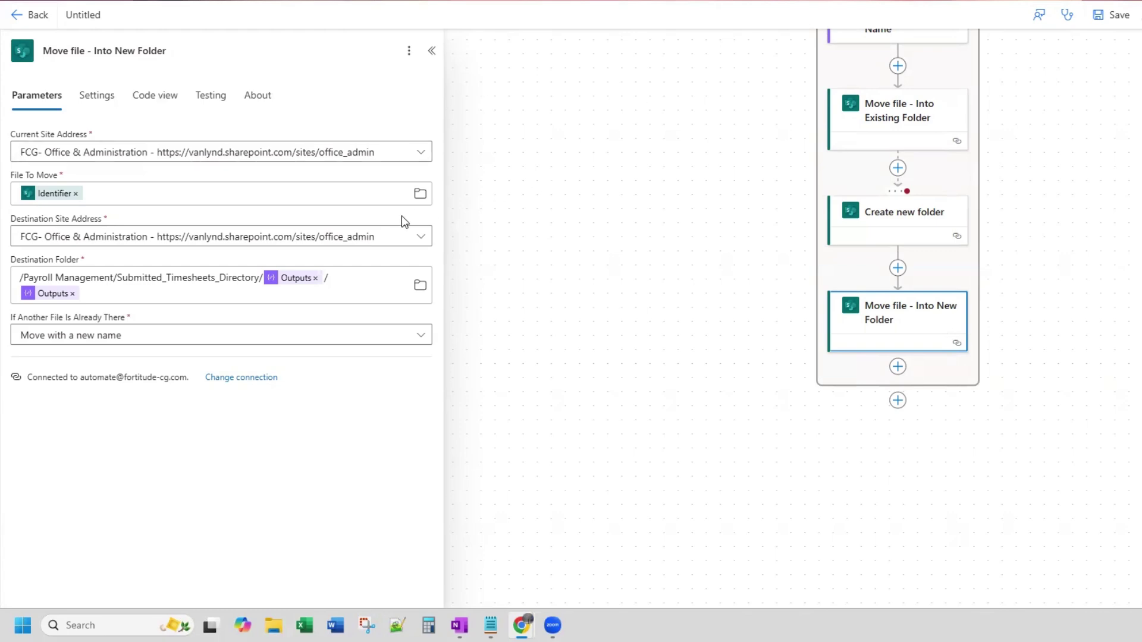
- Review the whole flow from the manual trigger through the actions in the For each loop
scroll(940, 262, "up", 9)
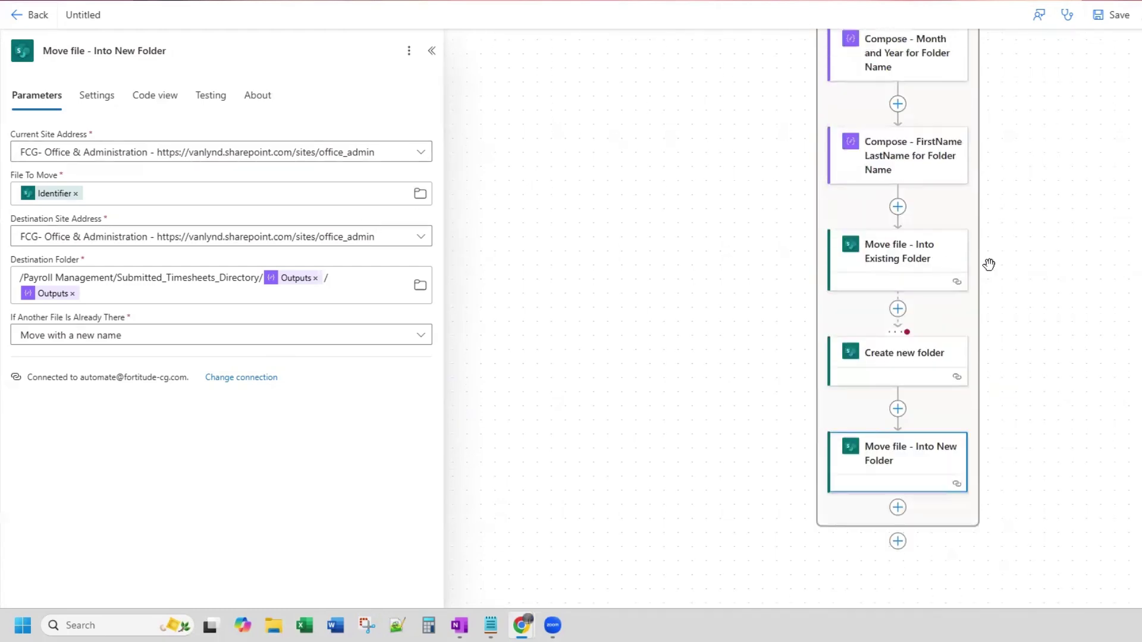
scroll(1037, 267, "up", 3)
scroll(1038, 266, "down", 2)
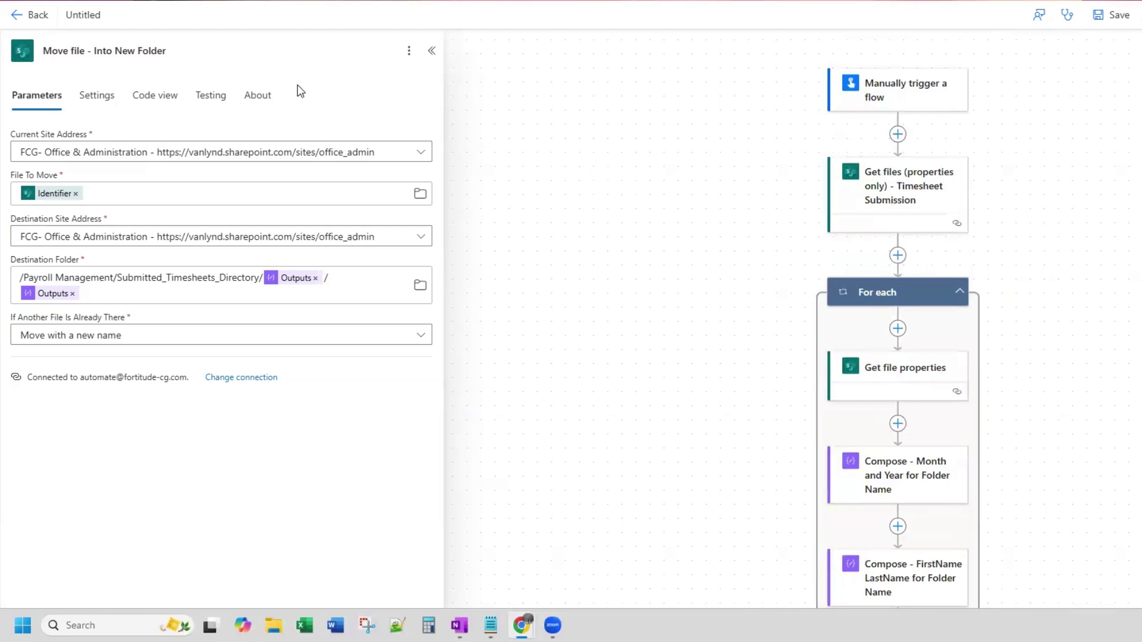
left_click(898, 137)
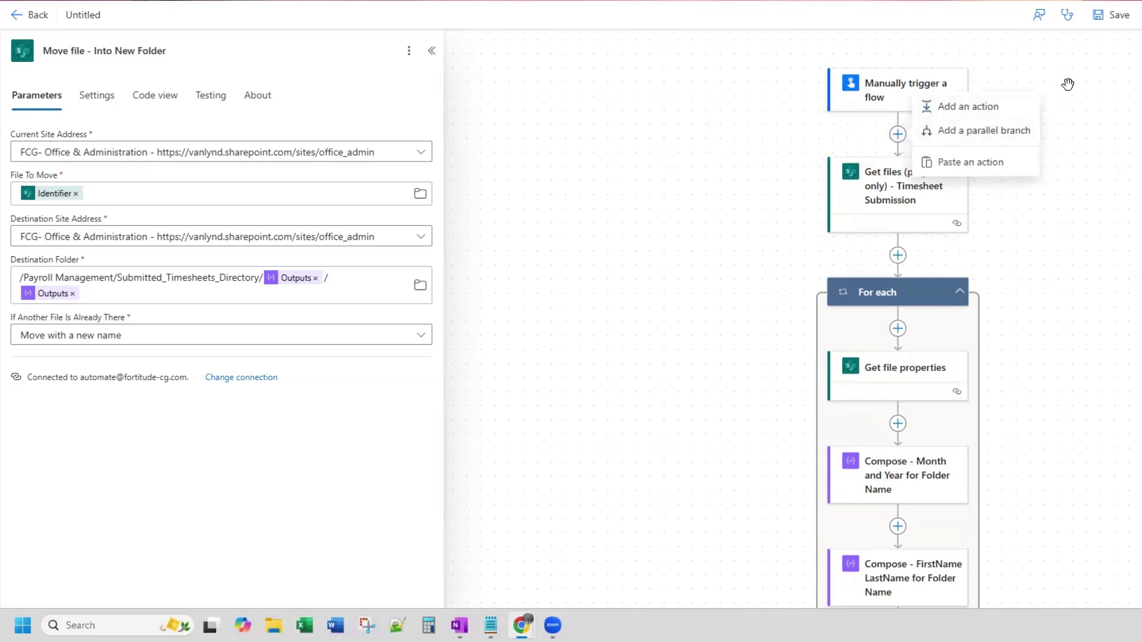
left_click(1078, 209)
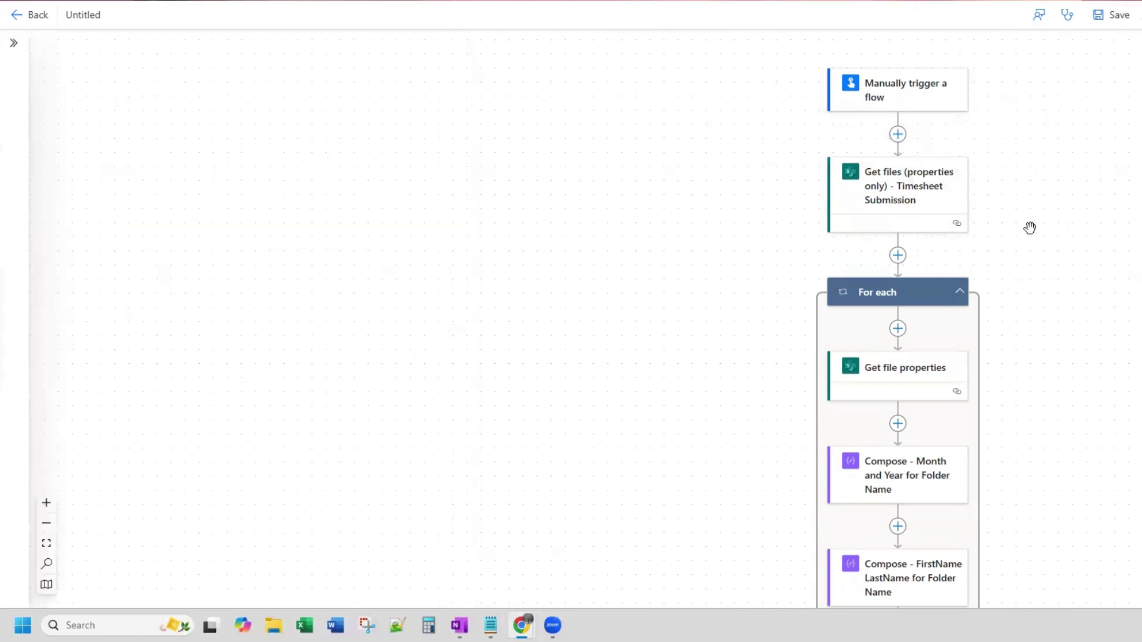
scroll(1033, 213, "down", 8)
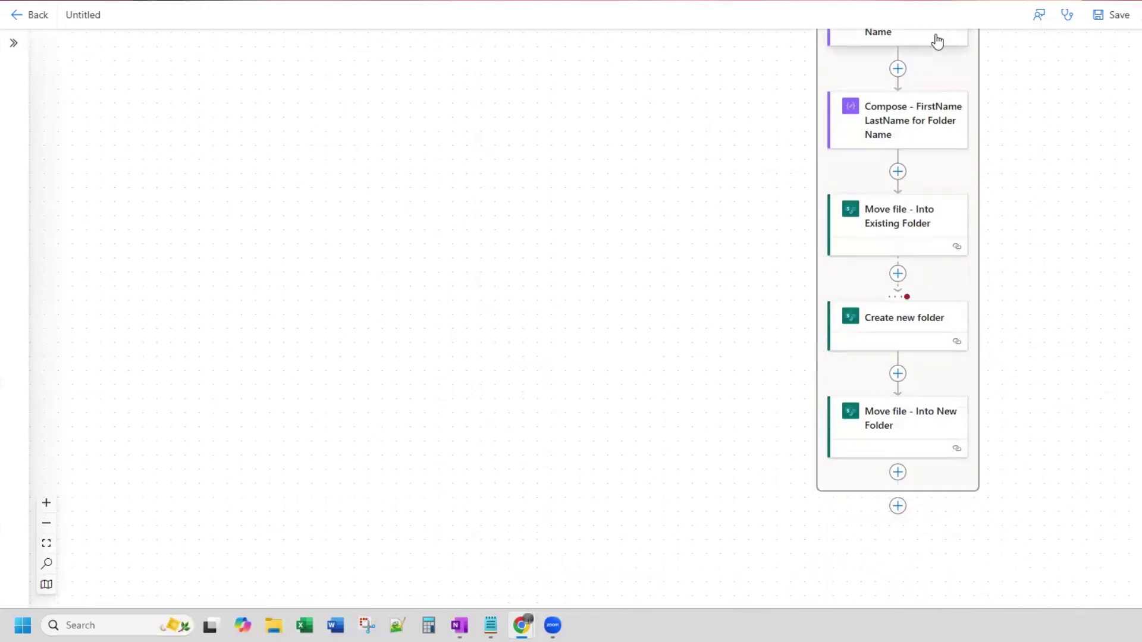
scroll(1045, 370, "up", 10)
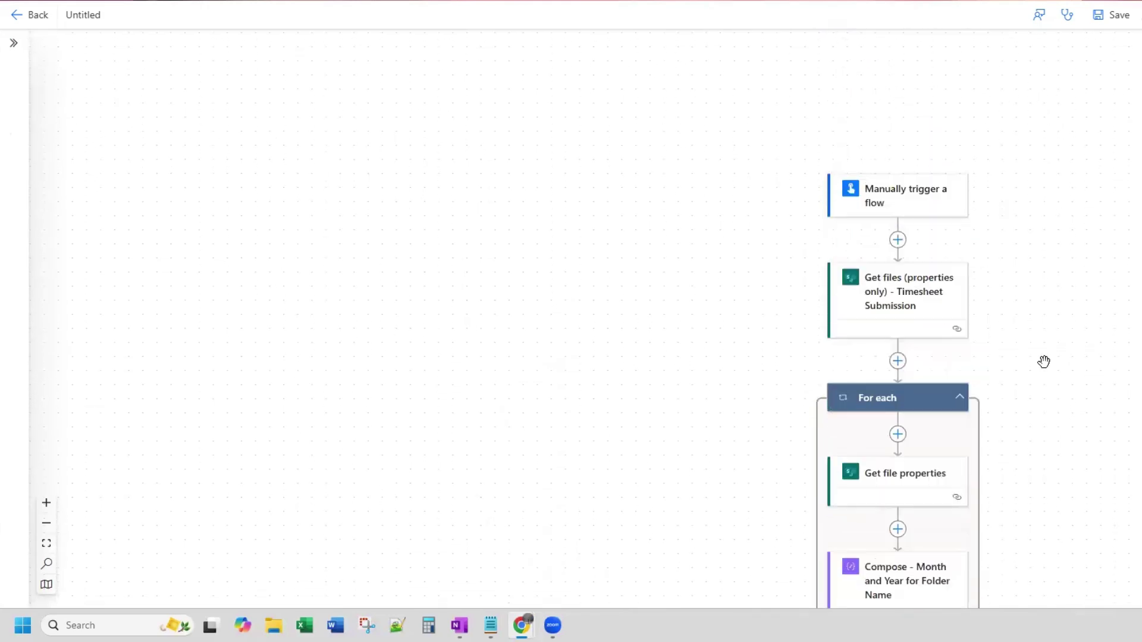
- Add a parallel branch directly below the manual trigger containing the "Respond to a Power App or flow" action
scroll(1012, 360, "down", 10)
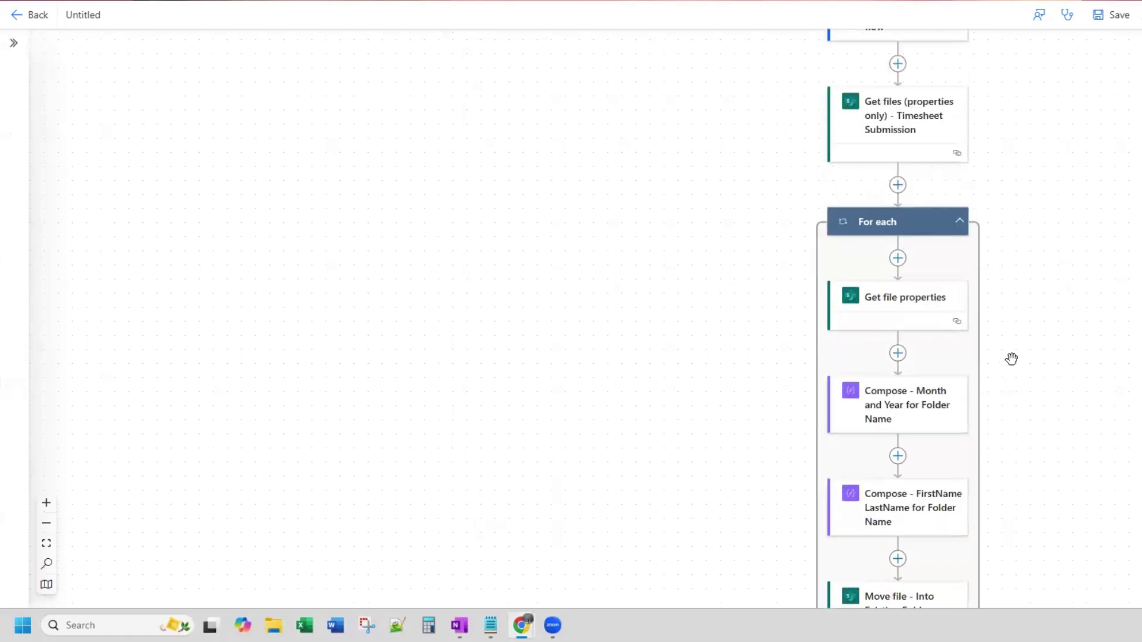
scroll(1136, 409, "up", 10)
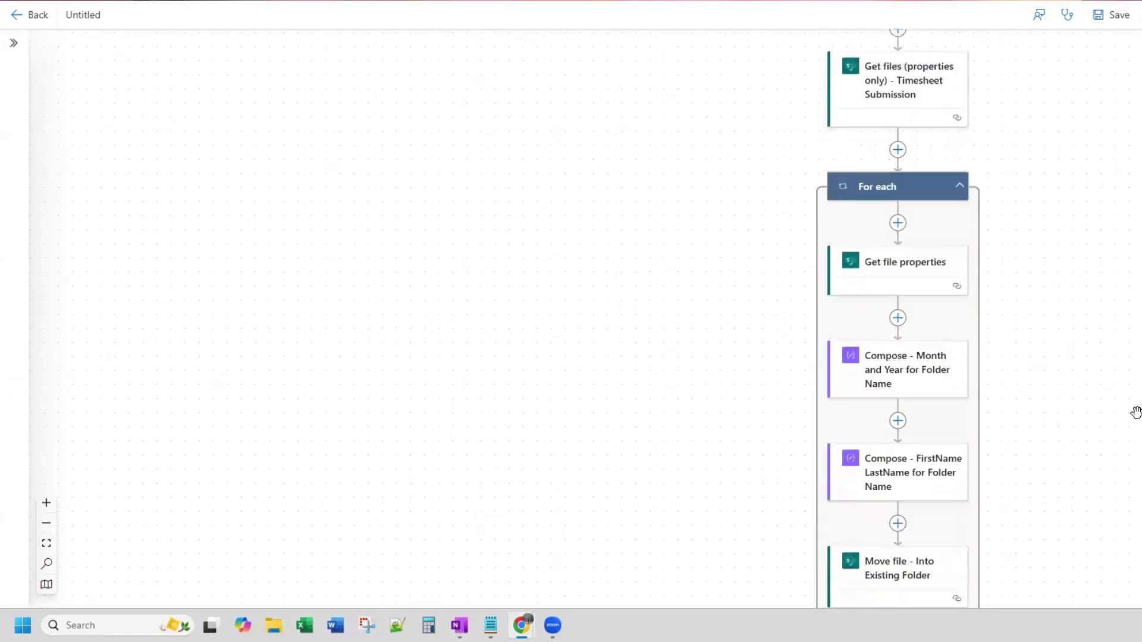
left_click(898, 346)
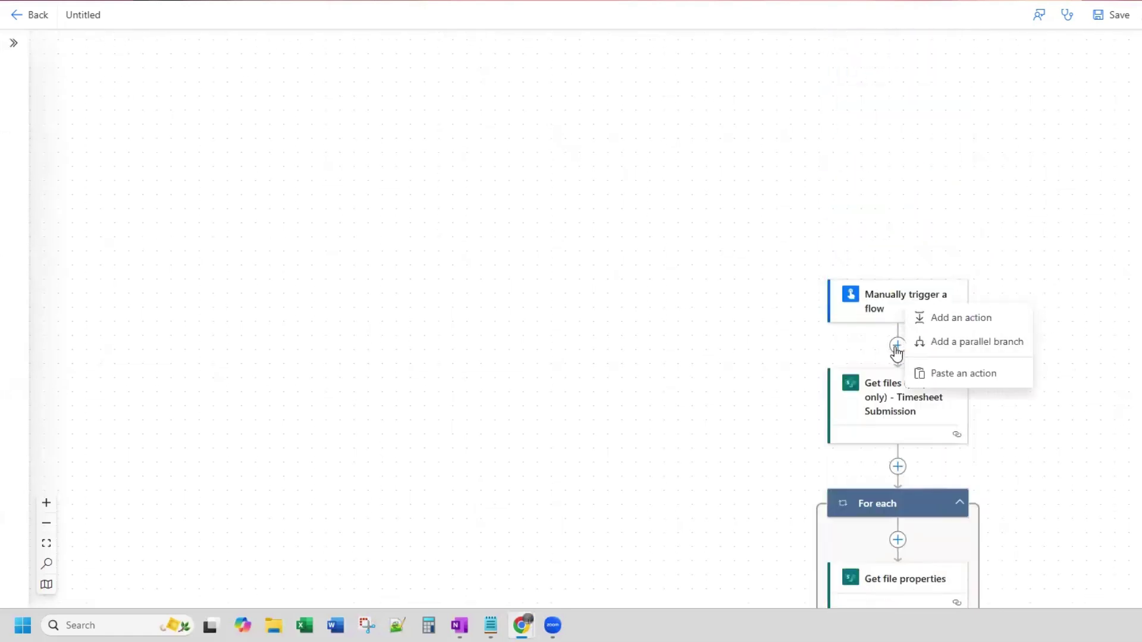
left_click(978, 344)
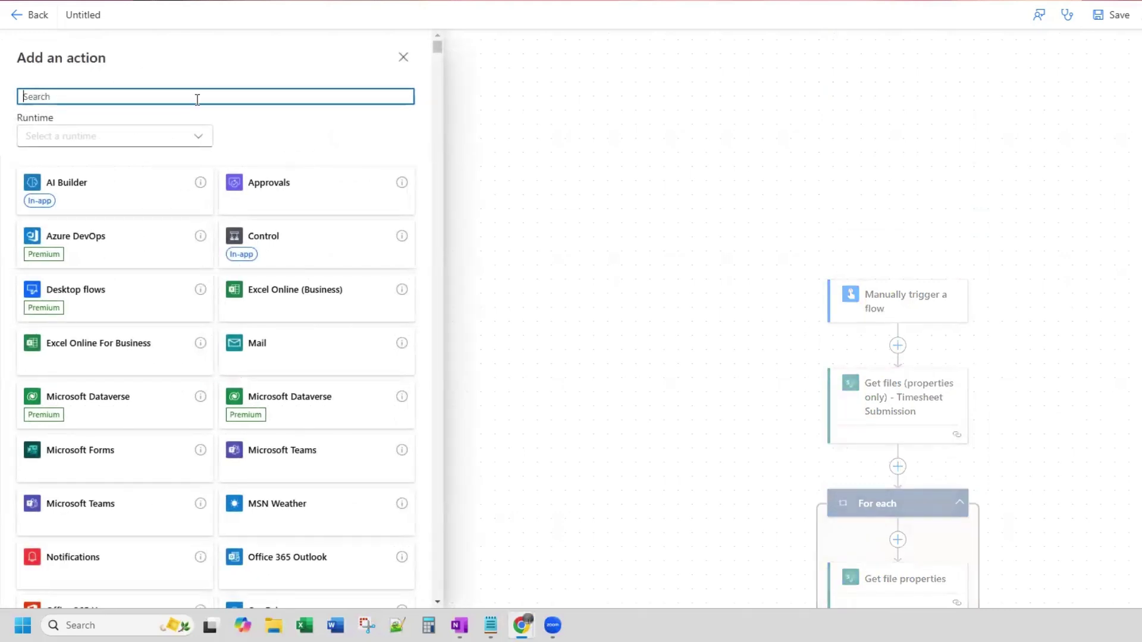
type("response")
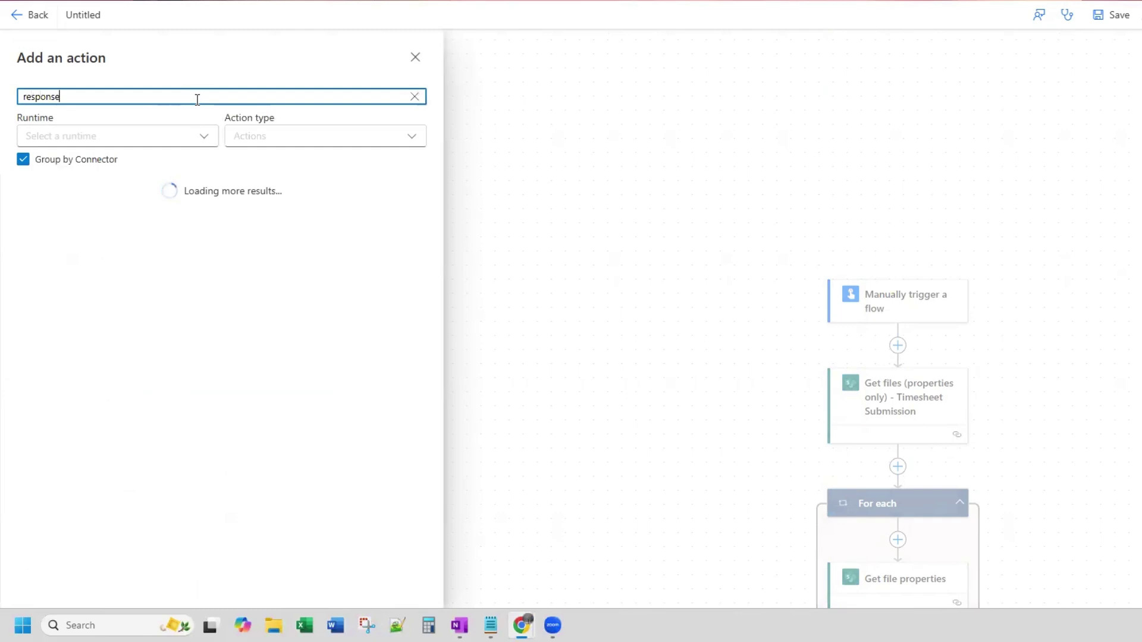
key("BackSpace")
type("d")
key("BackSpace")
key("BackSpace")
type("d to a power app")
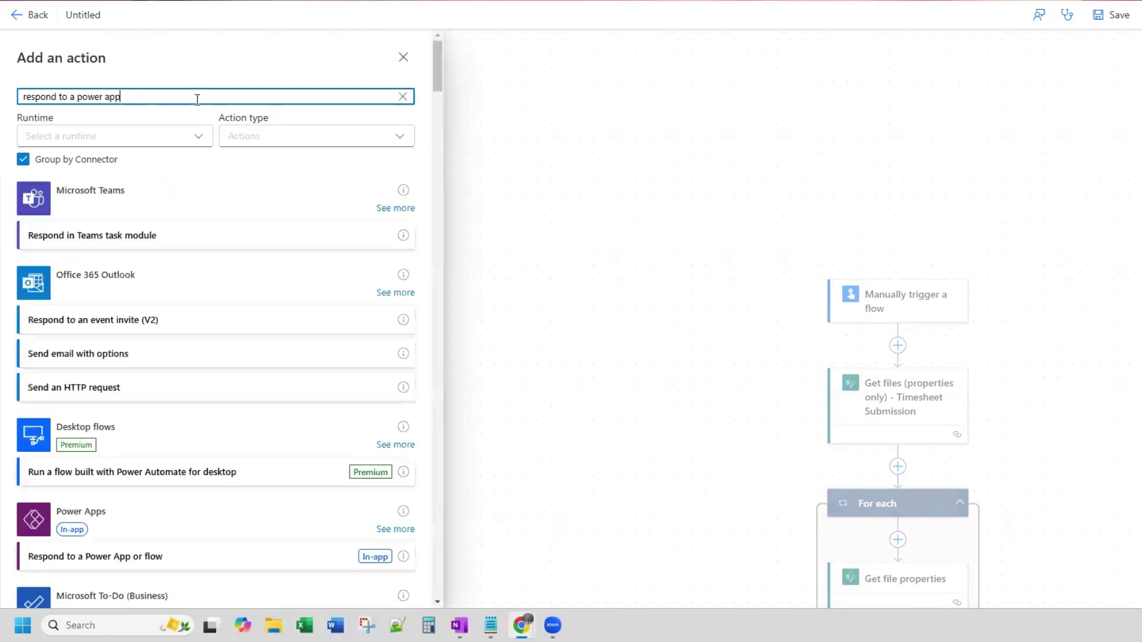
left_click(113, 239)
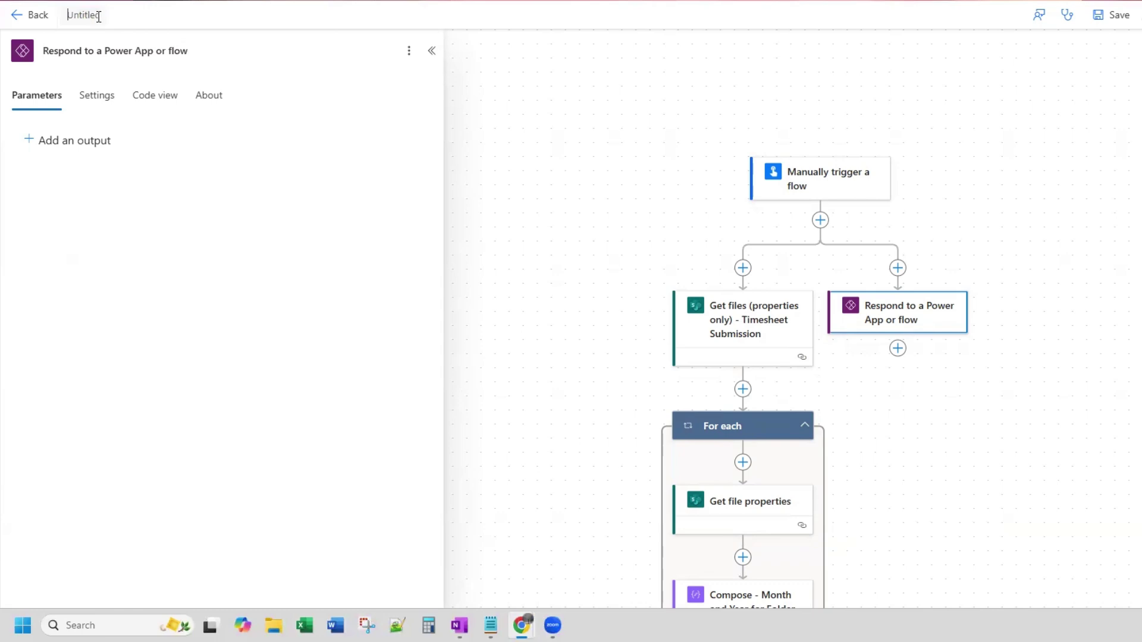
- Save the flow under the name "Time Sheets - Move Submissions to Folder (Child Flow)" and copy that name
type("Time Sheets - Move Submissions to Folder (Child Flow)")
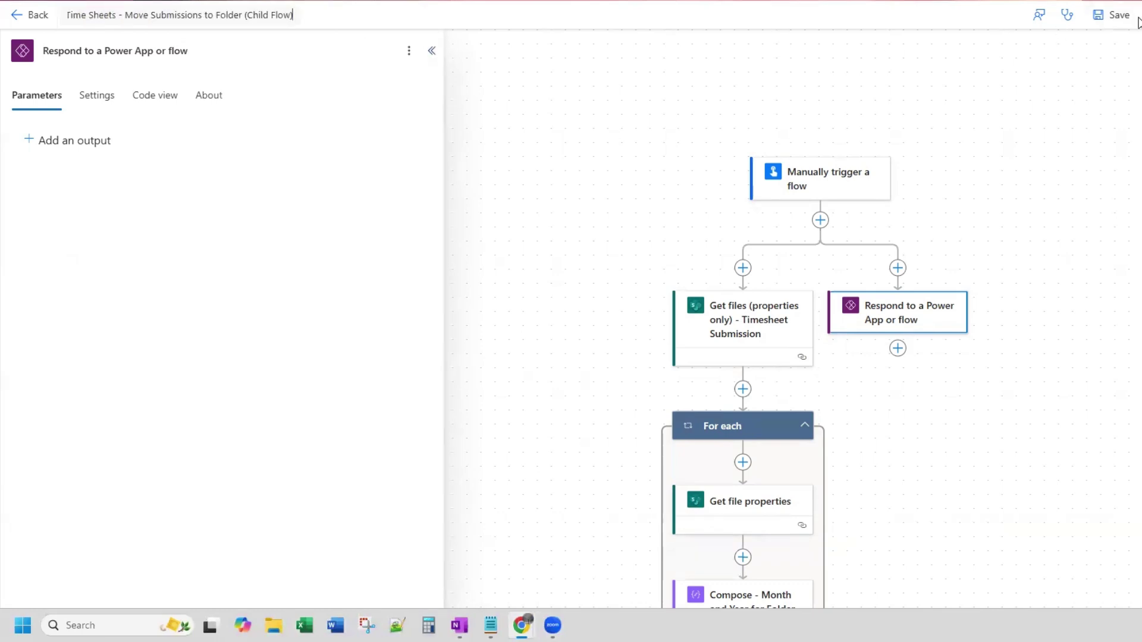
left_click(1117, 15)
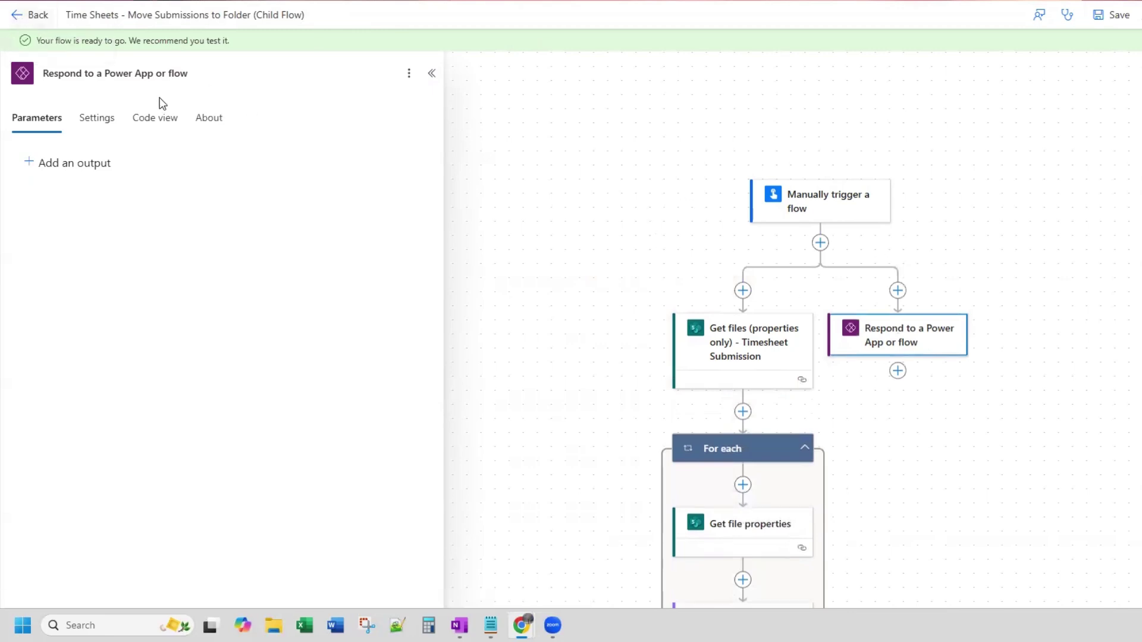
left_click(248, 15)
key("ctrl+c")
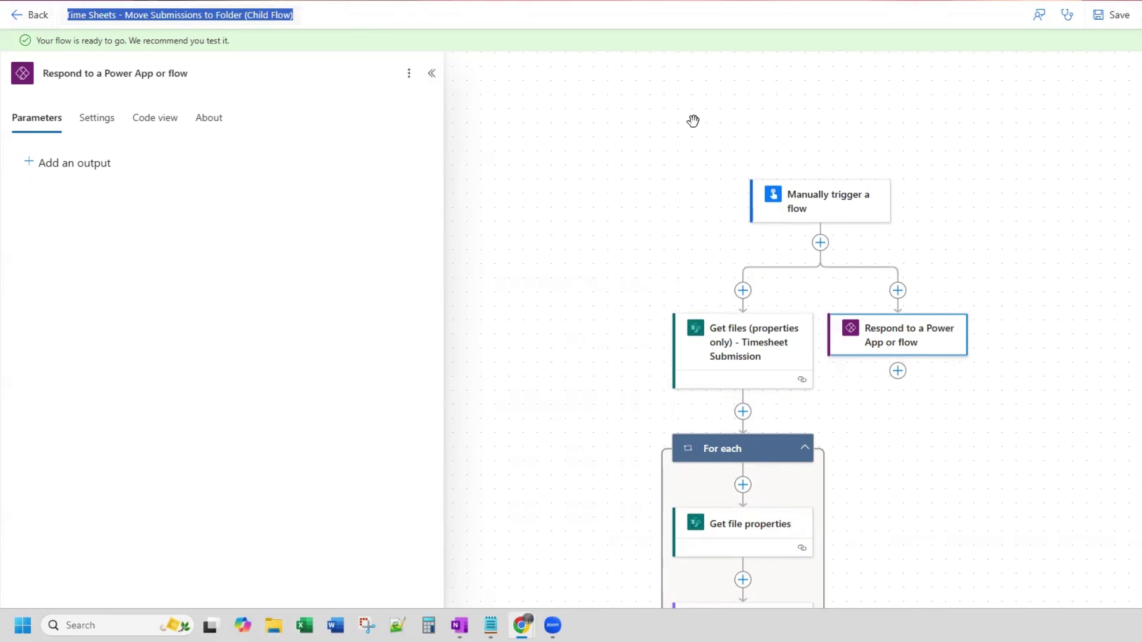
- Leave the flow designer and open the cloud flows of the Payroll Management solution
left_click(16, 15)
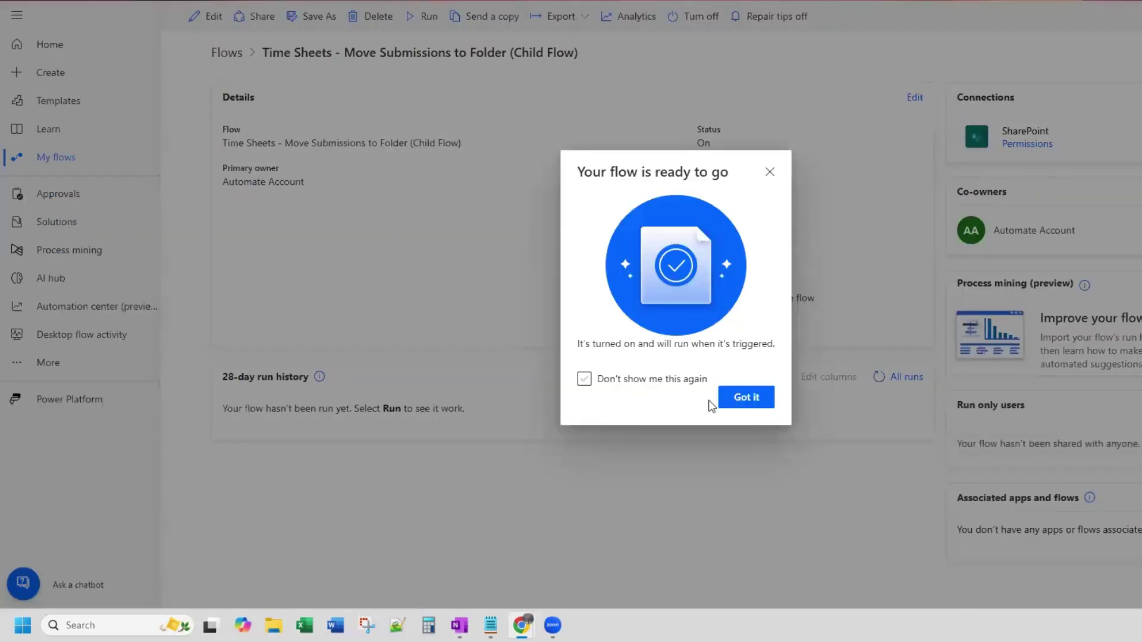
left_click(746, 398)
left_click(45, 222)
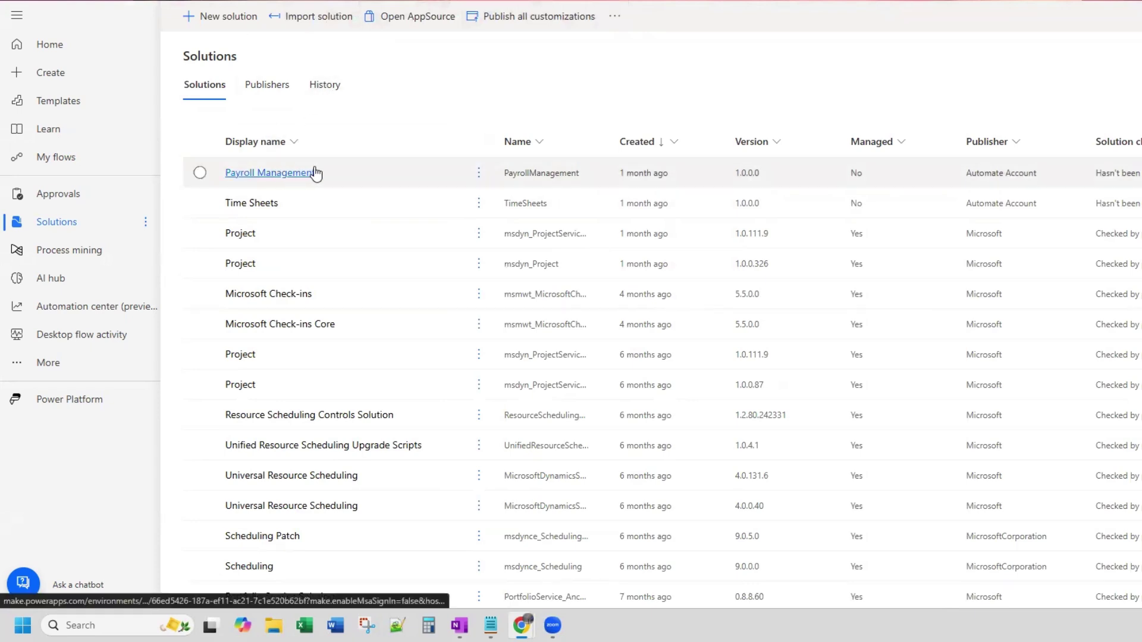
left_click(272, 175)
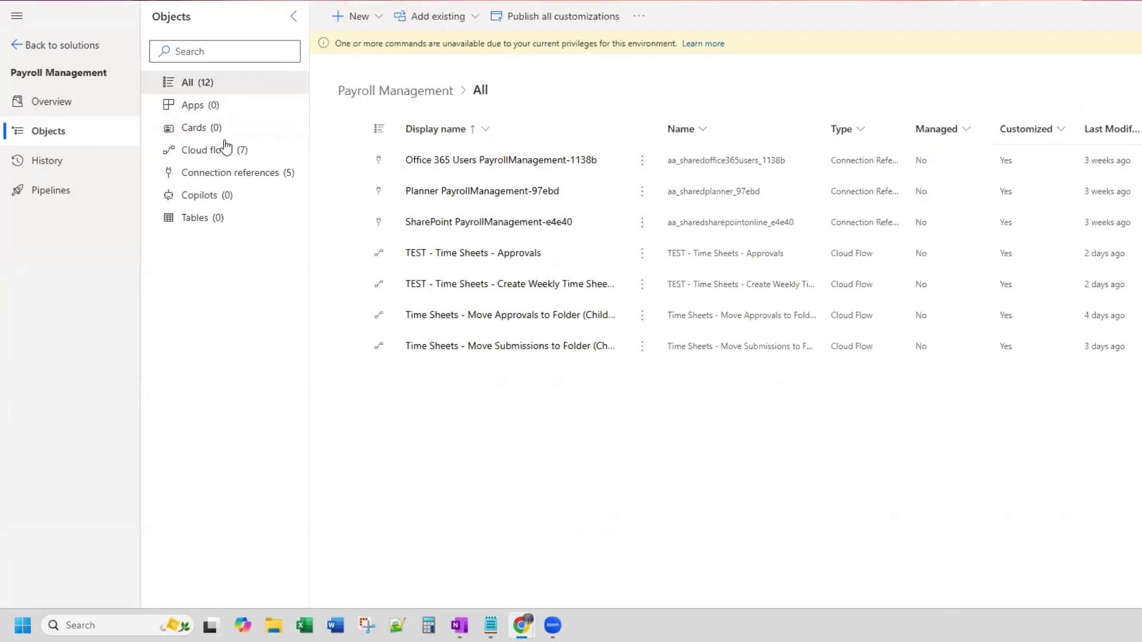
left_click(234, 149)
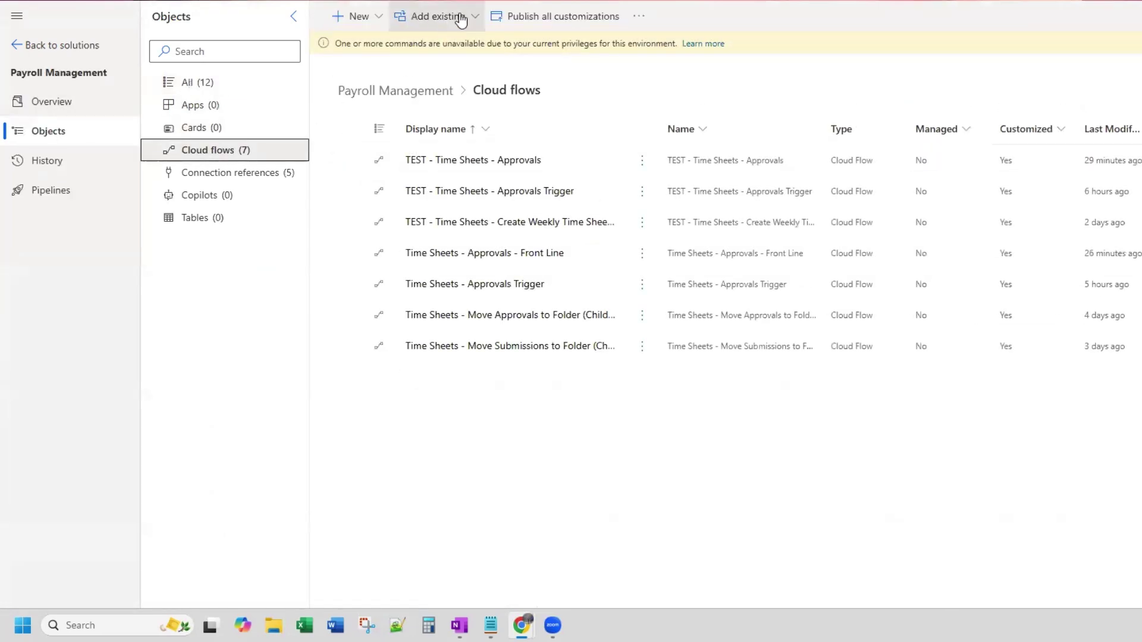
- Add the existing cloud flow "Time Sheets - Move Submissions to Folder (Child Flow)" from outside Dataverse to the Payroll Management solution
left_click(462, 17)
mouse_move(454, 120)
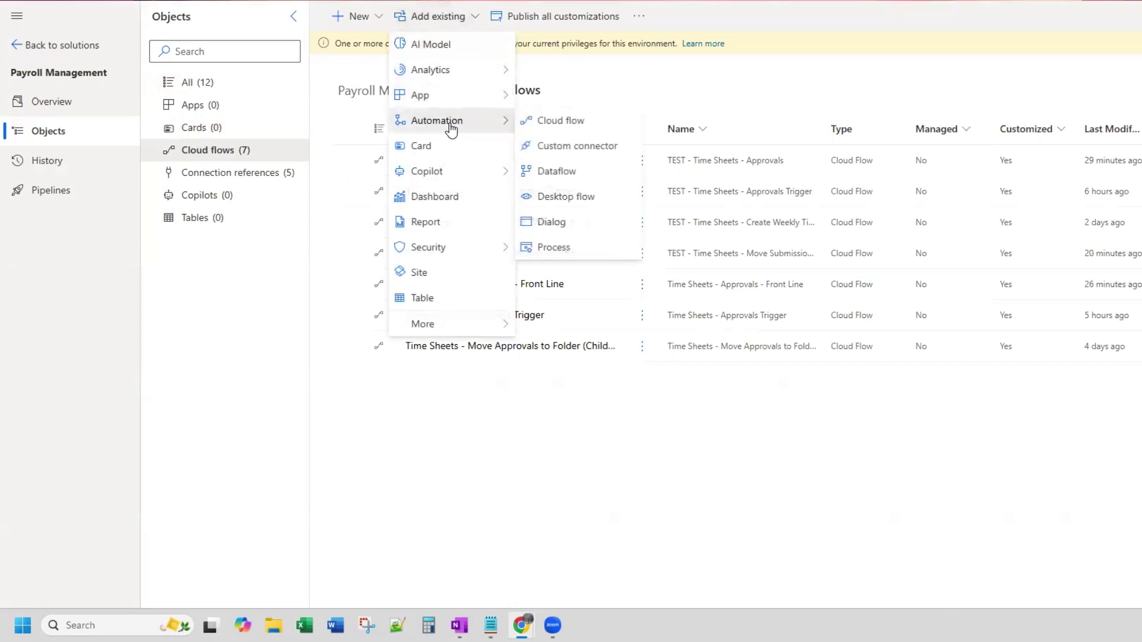
left_click(562, 122)
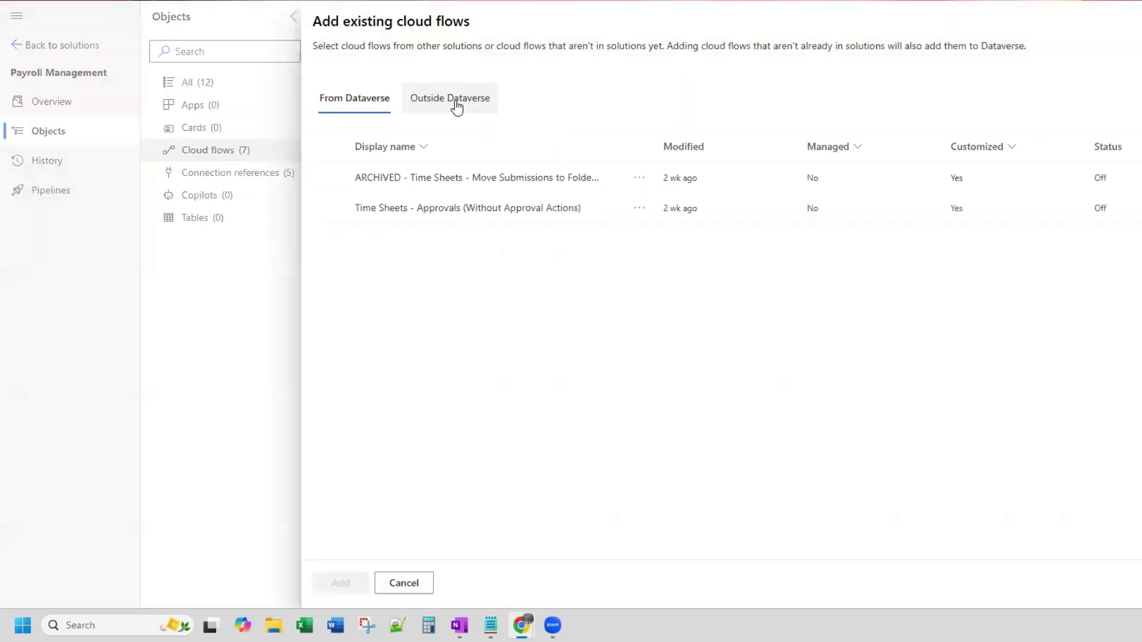
left_click(441, 99)
left_click(1033, 93)
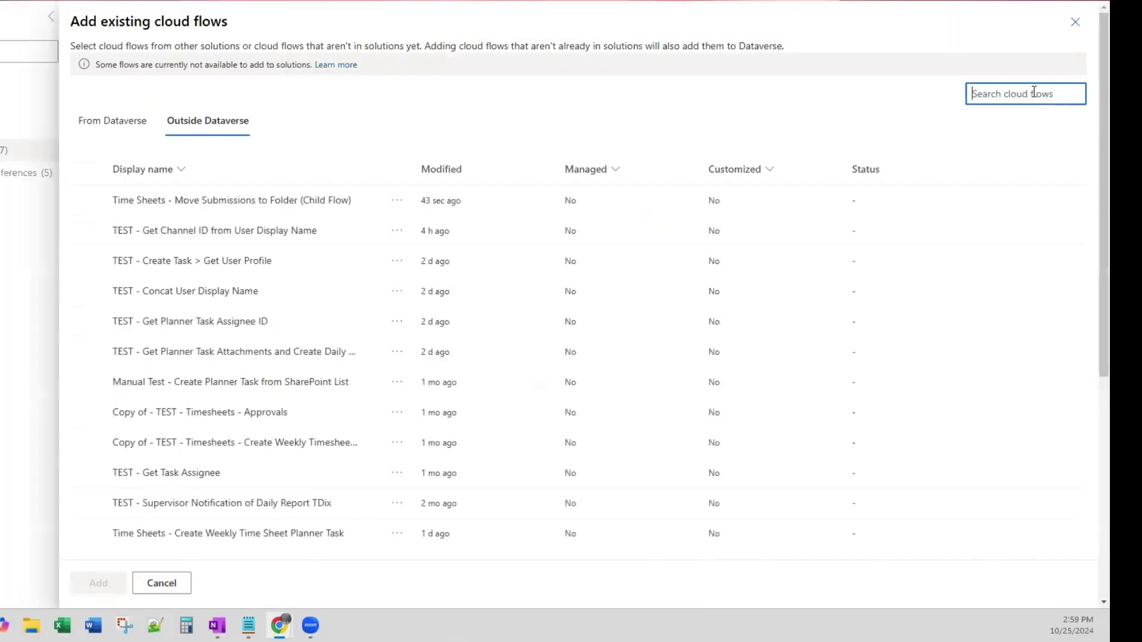
key("ctrl+v")
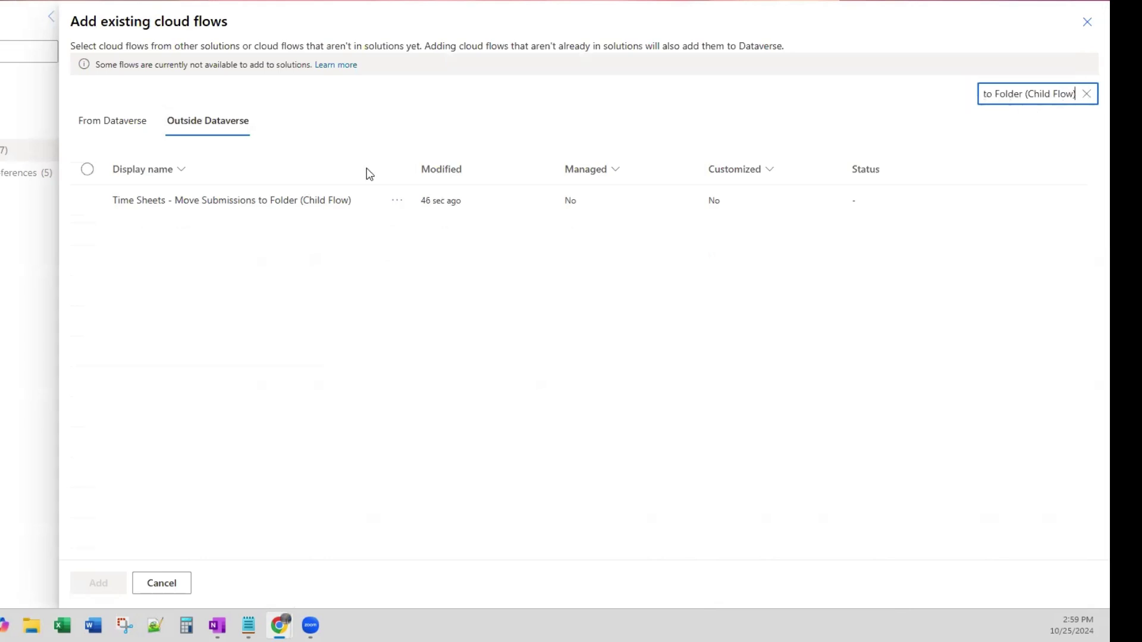
left_click(88, 201)
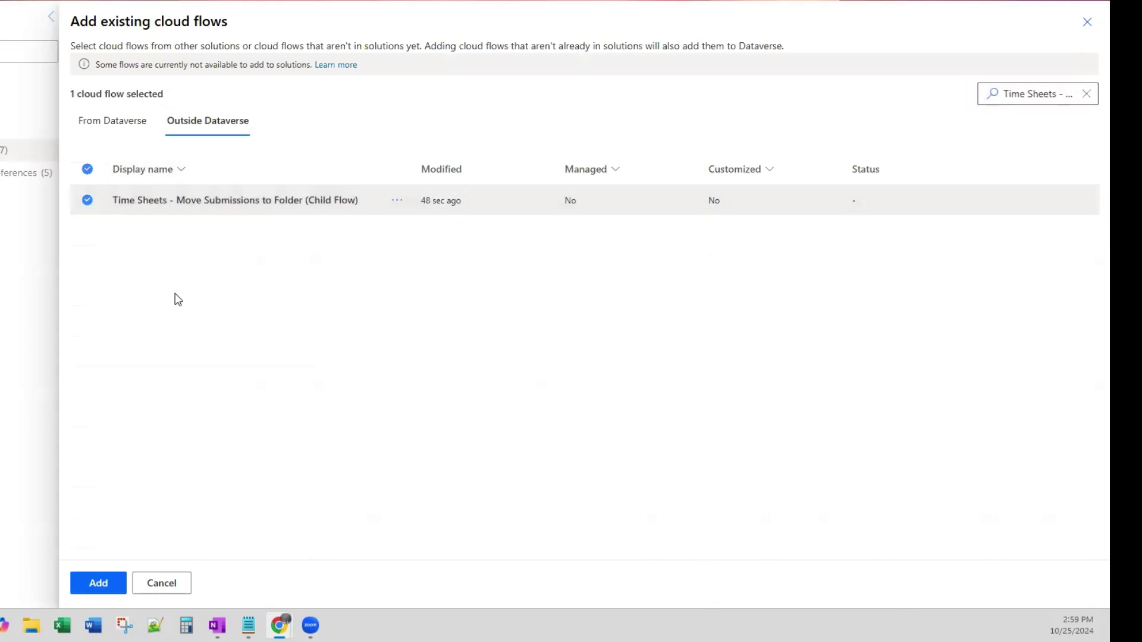
left_click(102, 584)
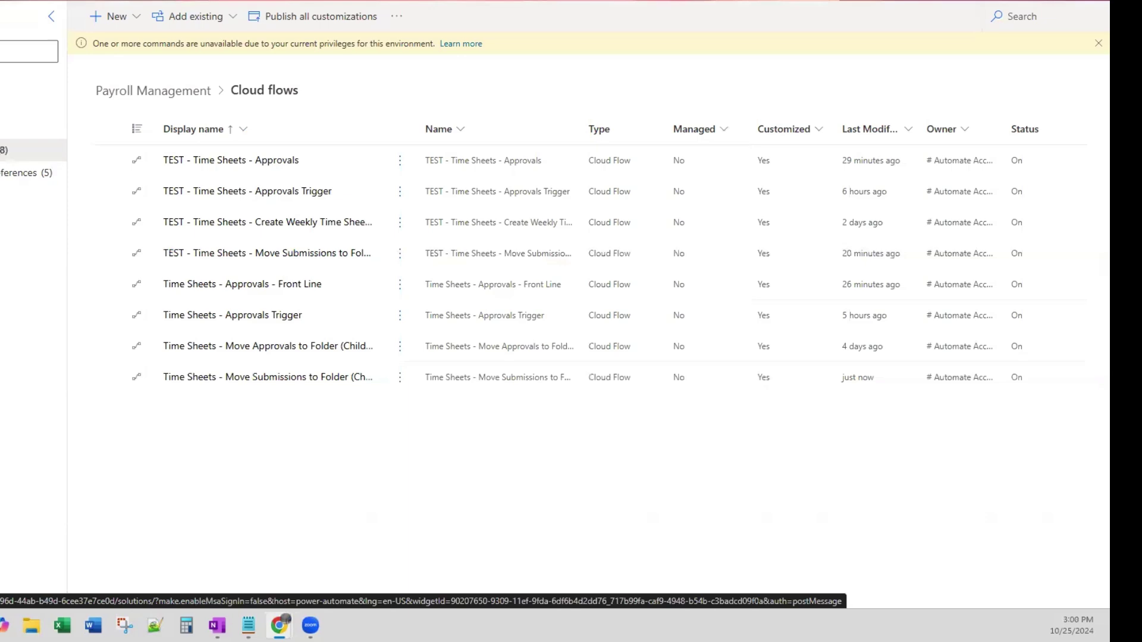
- Return to the list of own flows and open the "Move Submissions to Folder" child flow for editing
key("alt+Left")
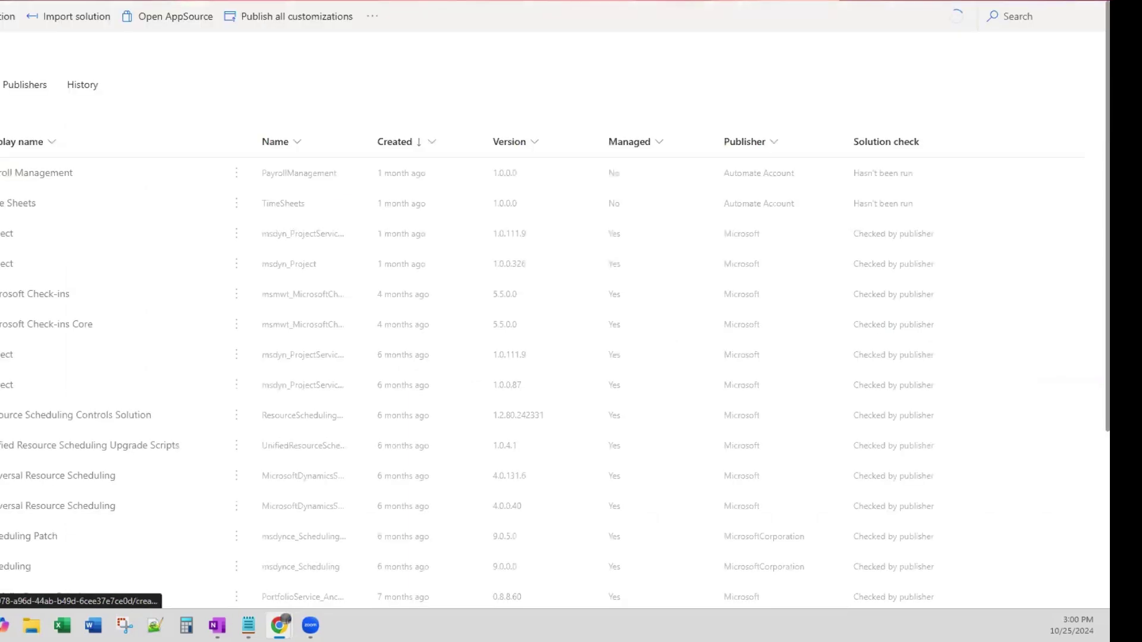
key("alt+Left")
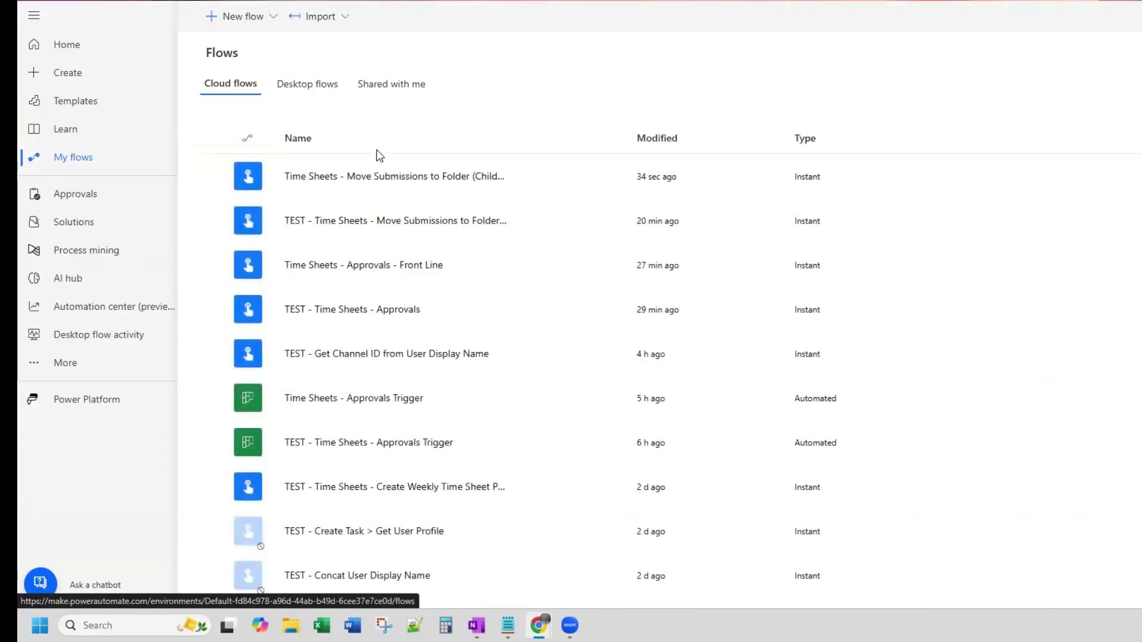
left_click(395, 181)
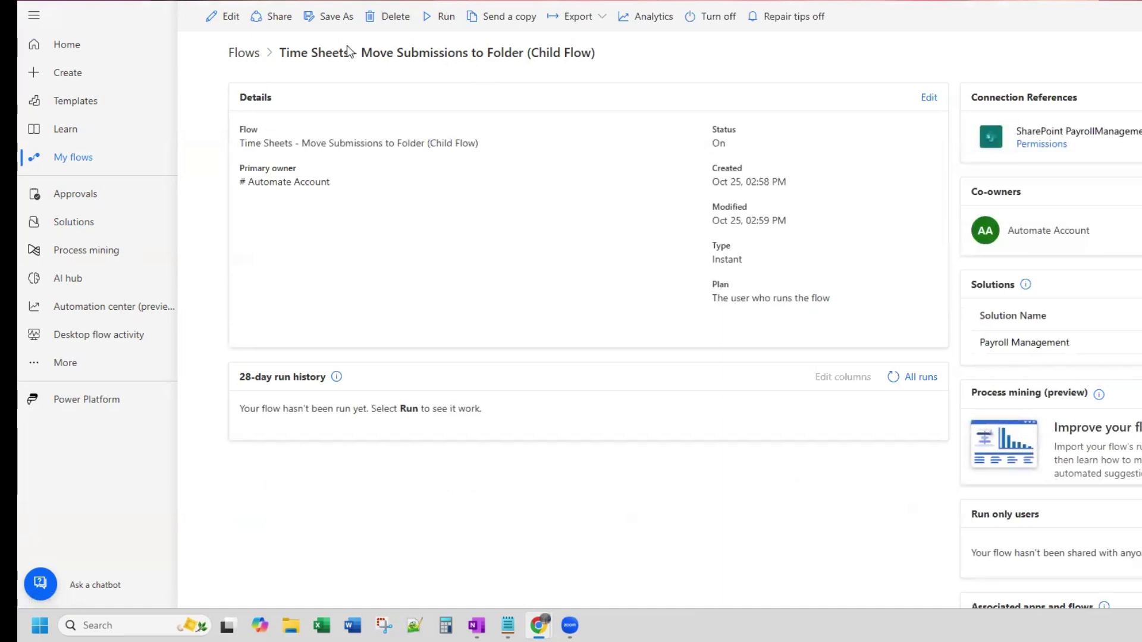
left_click(224, 17)
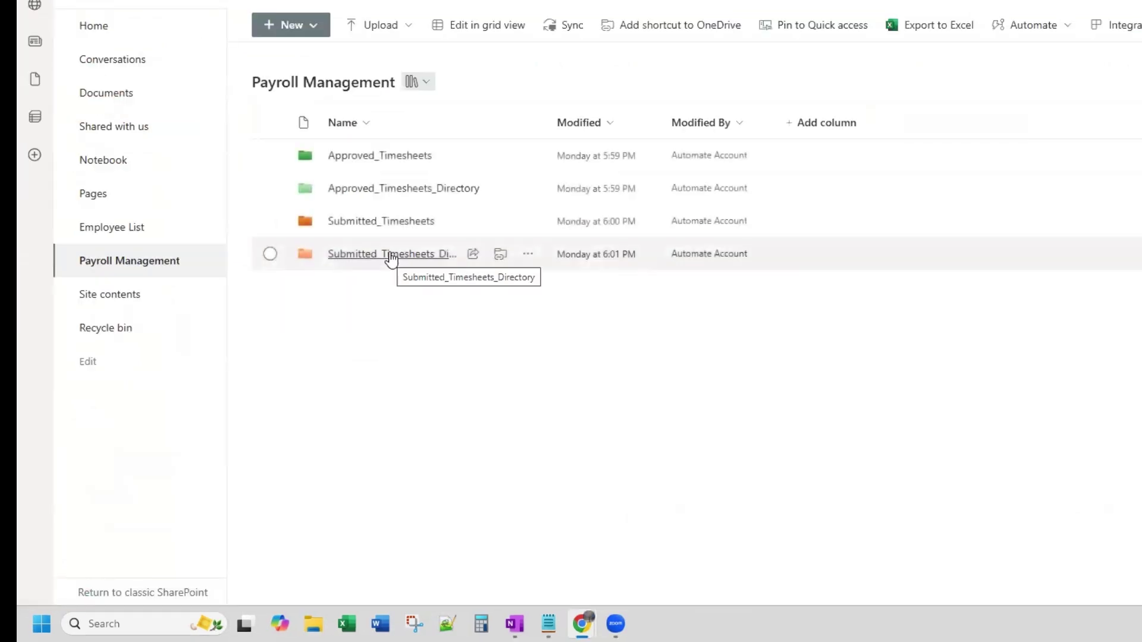
- Check the contents of the Submitted_Timesheets and Submitted_Timesheets_Directory folders in the SharePoint Payroll Management library
left_click(396, 221)
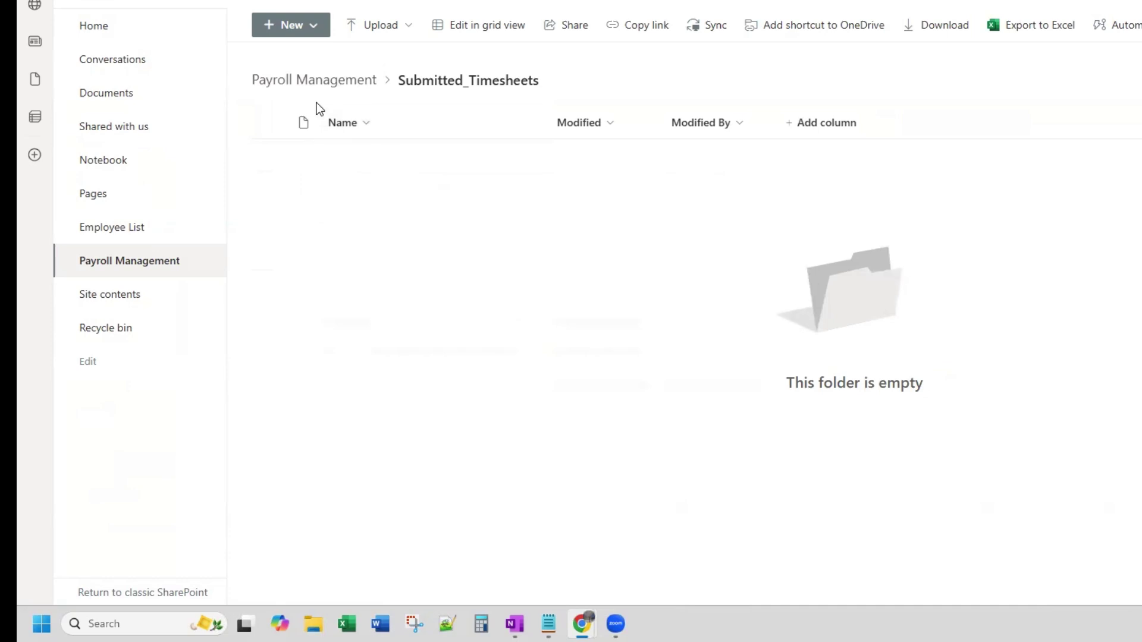
left_click(329, 82)
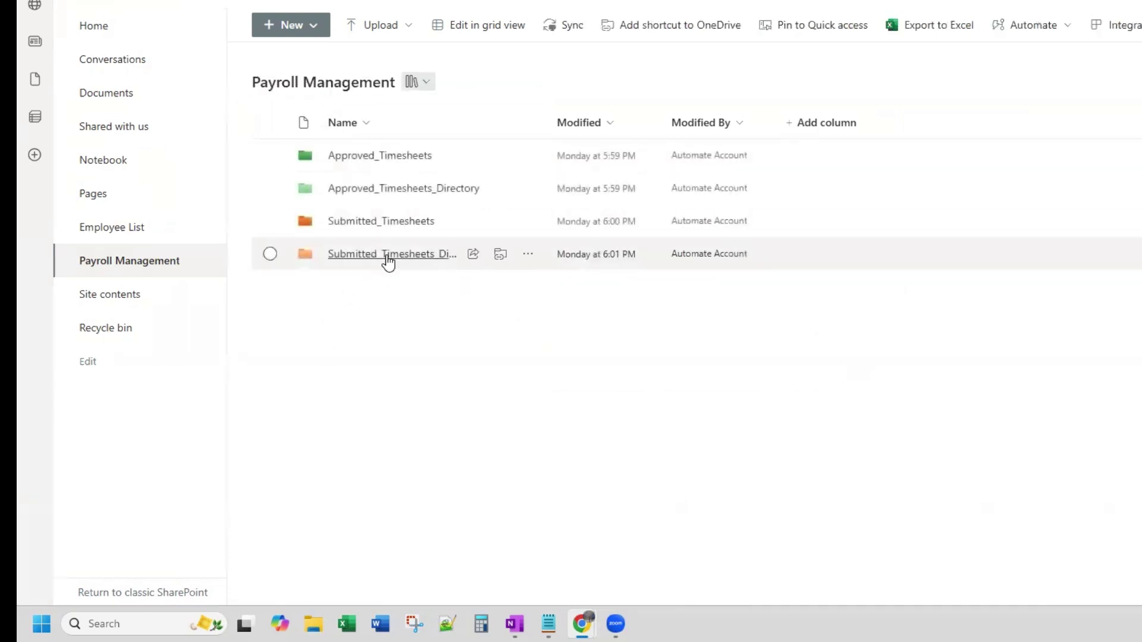
left_click(388, 254)
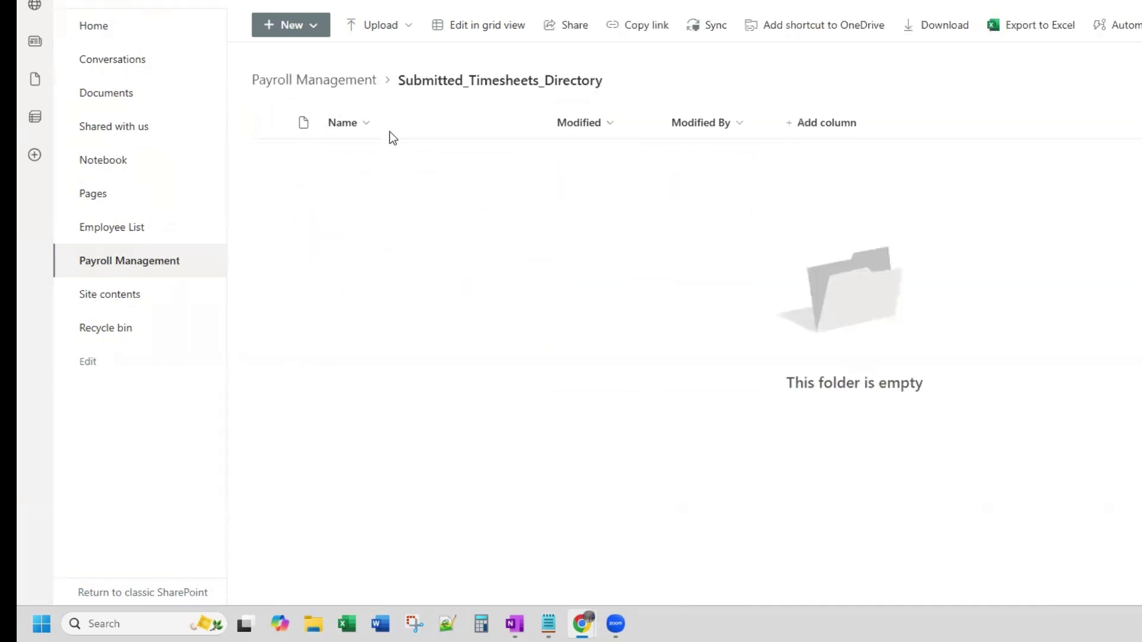
left_click(336, 83)
left_click(389, 253)
left_click(351, 91)
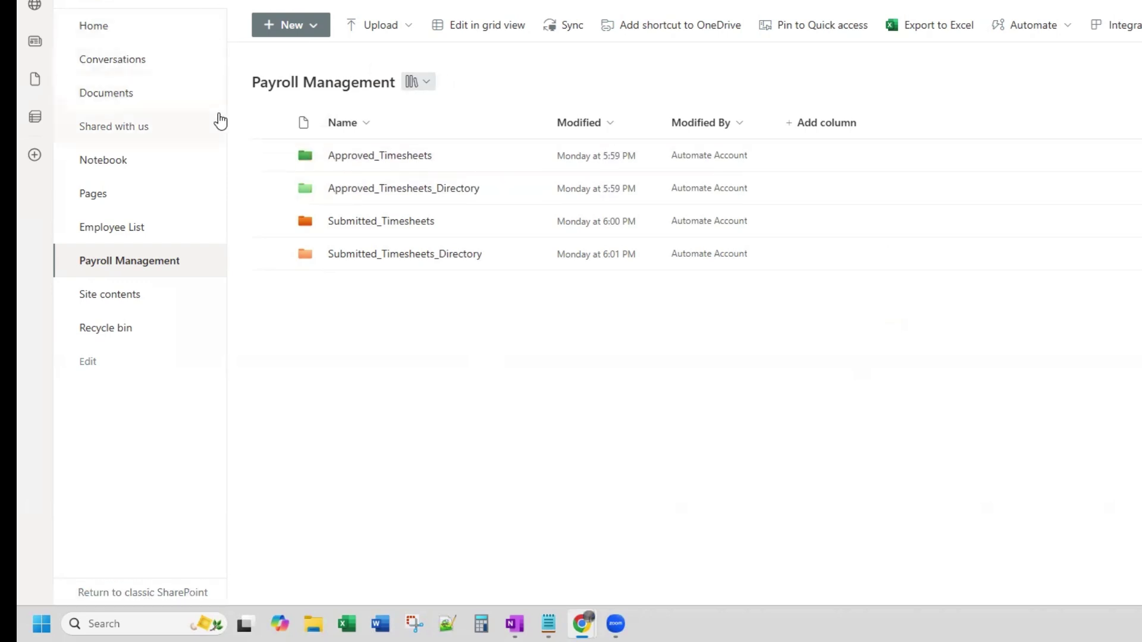
- Create a new Excel workbook in the Submitted_Timesheets folder
left_click(394, 222)
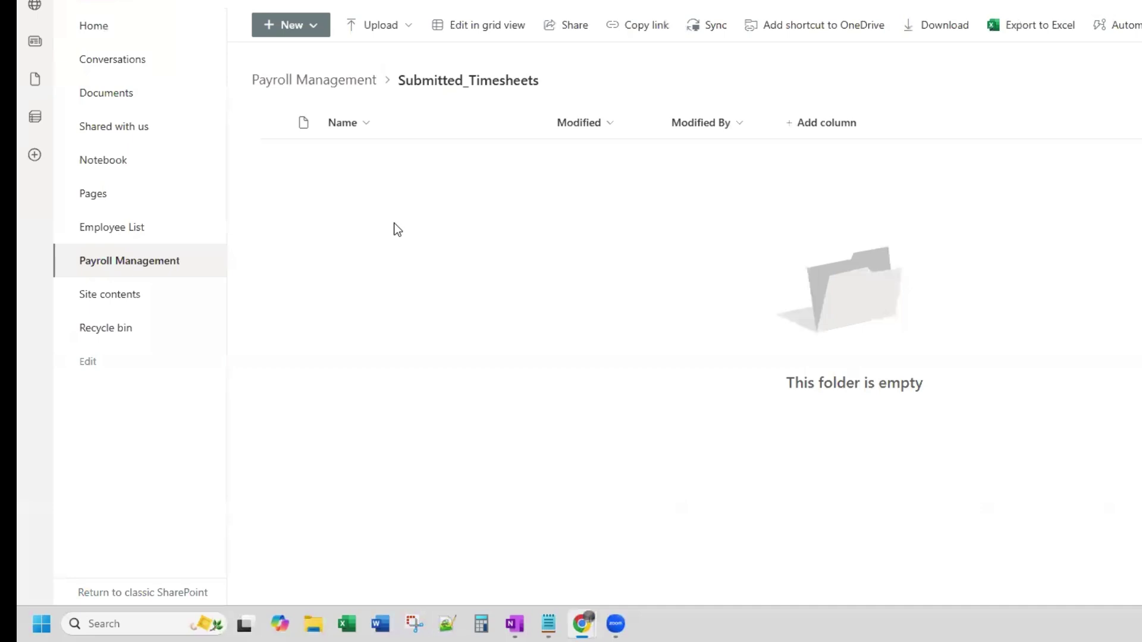
left_click(293, 25)
left_click(306, 119)
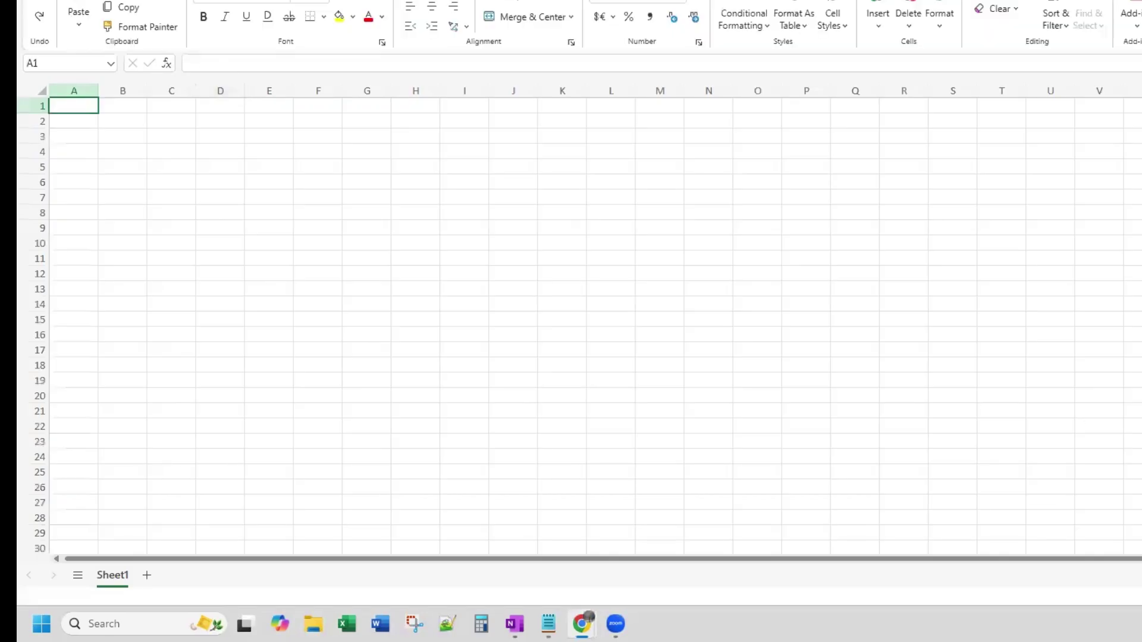
- Rename the new workbook as Working_Timesheet_Automate_Account_10_25_2024_
left_click(99, 20)
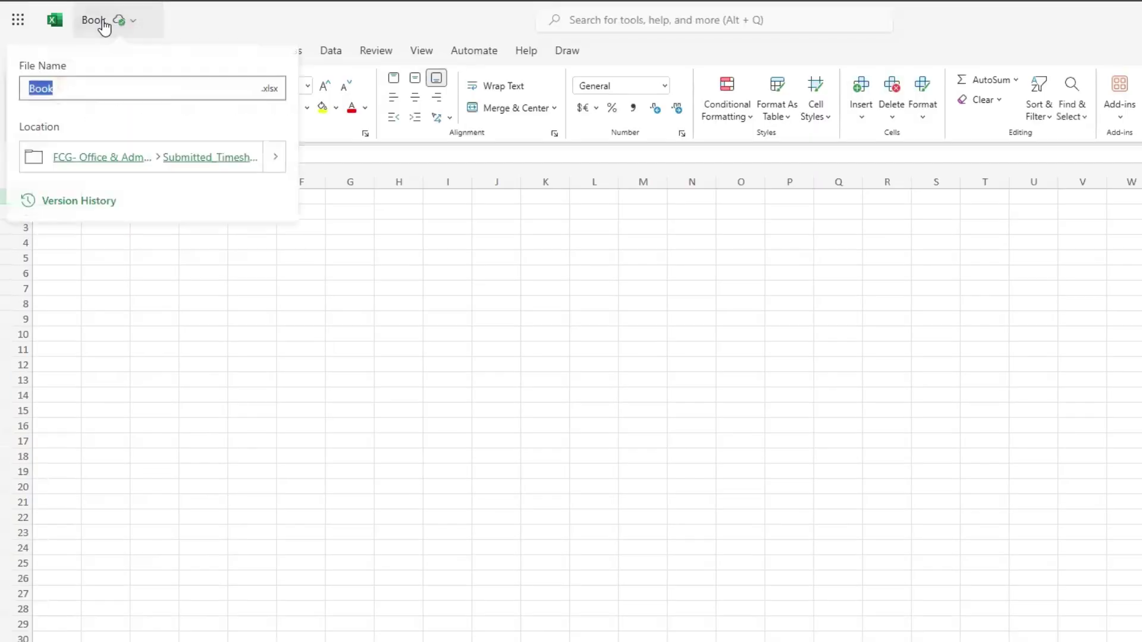
type("Workin")
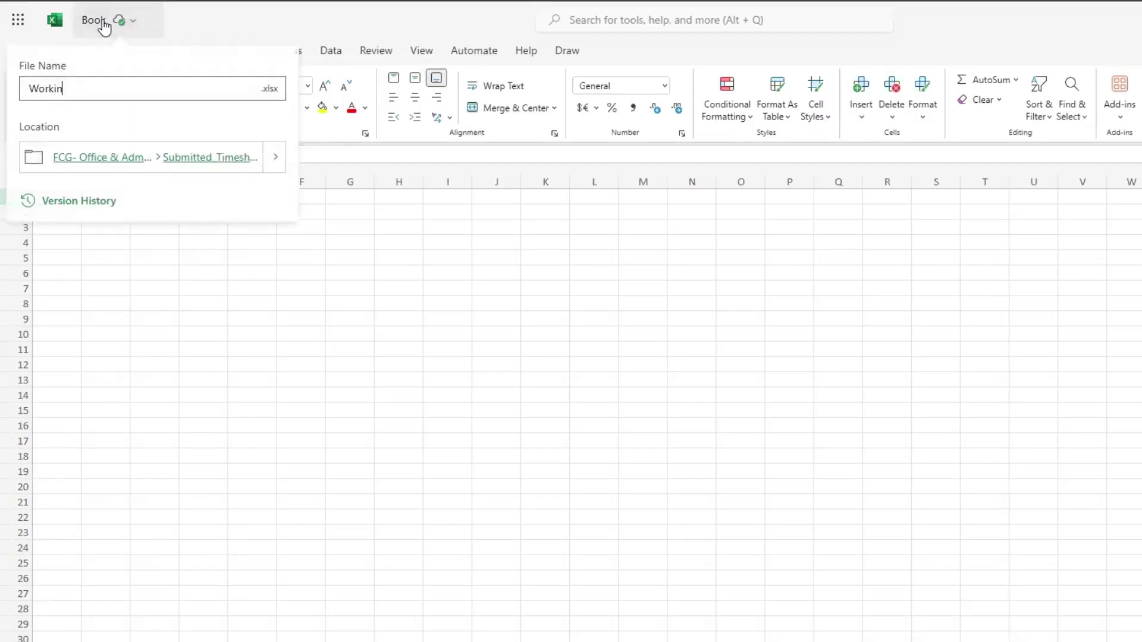
type("g_TImesheet_Automate")
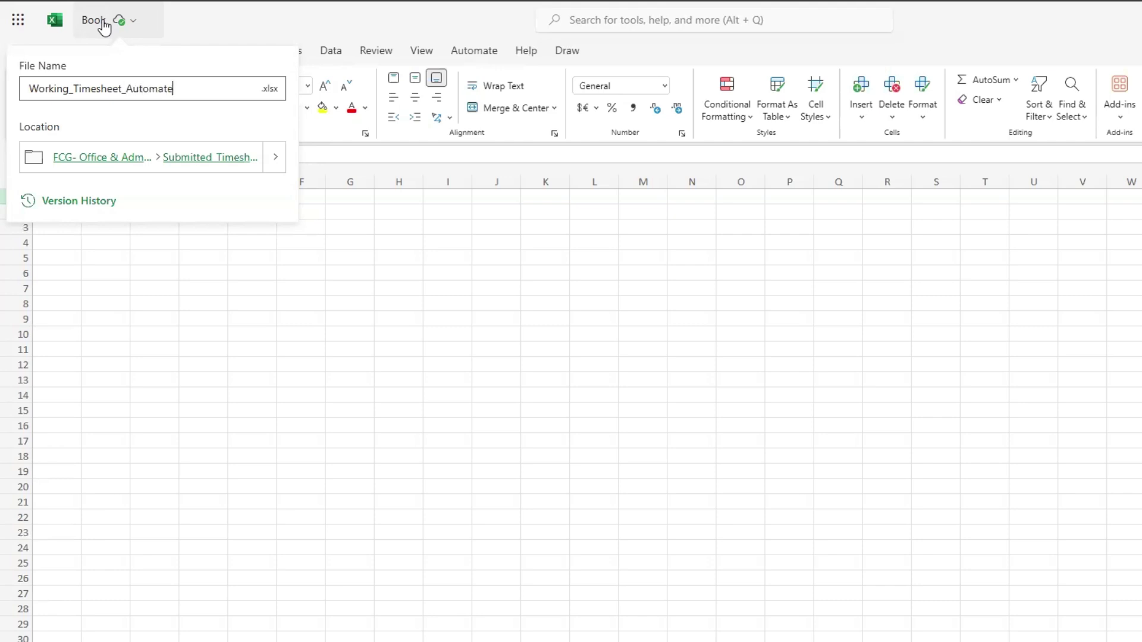
type("ccount_10_25_")
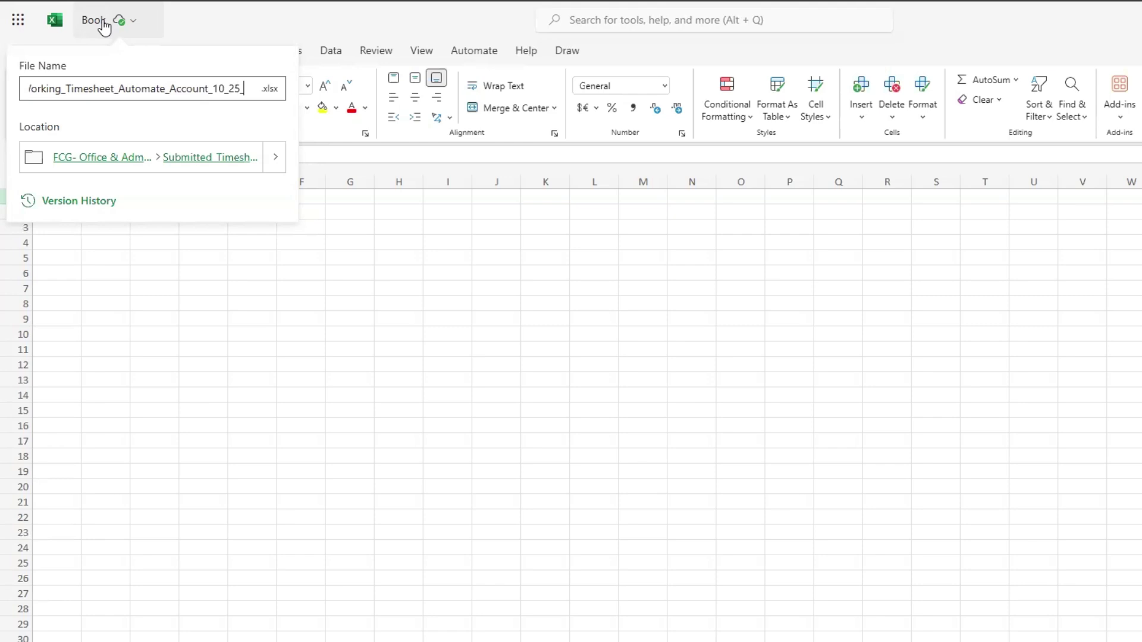
type("2024_")
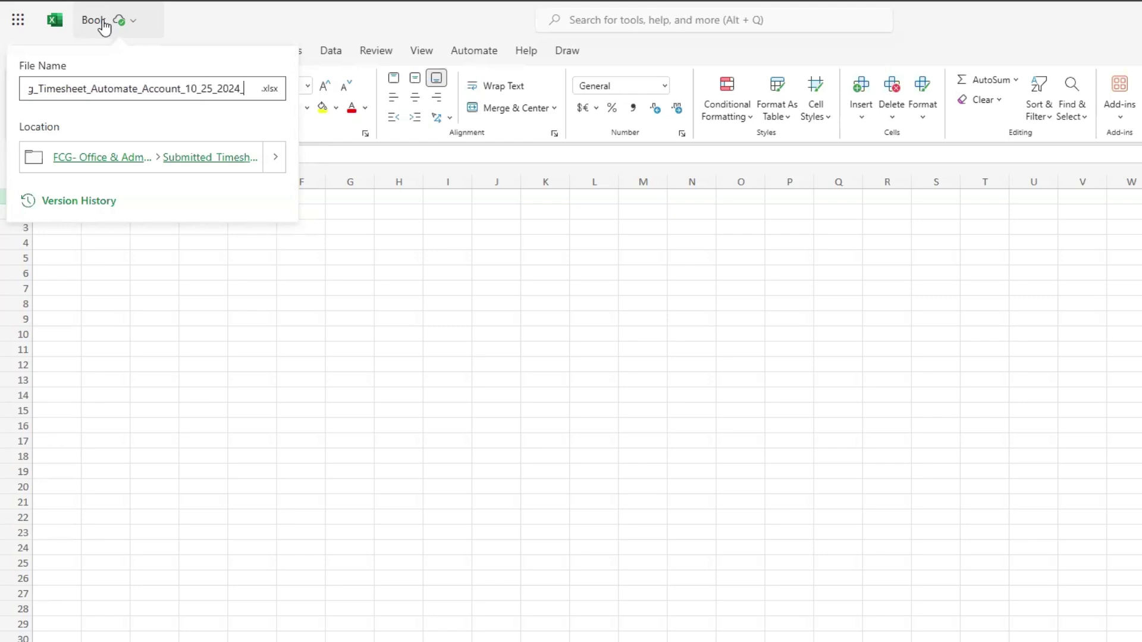
key("Return")
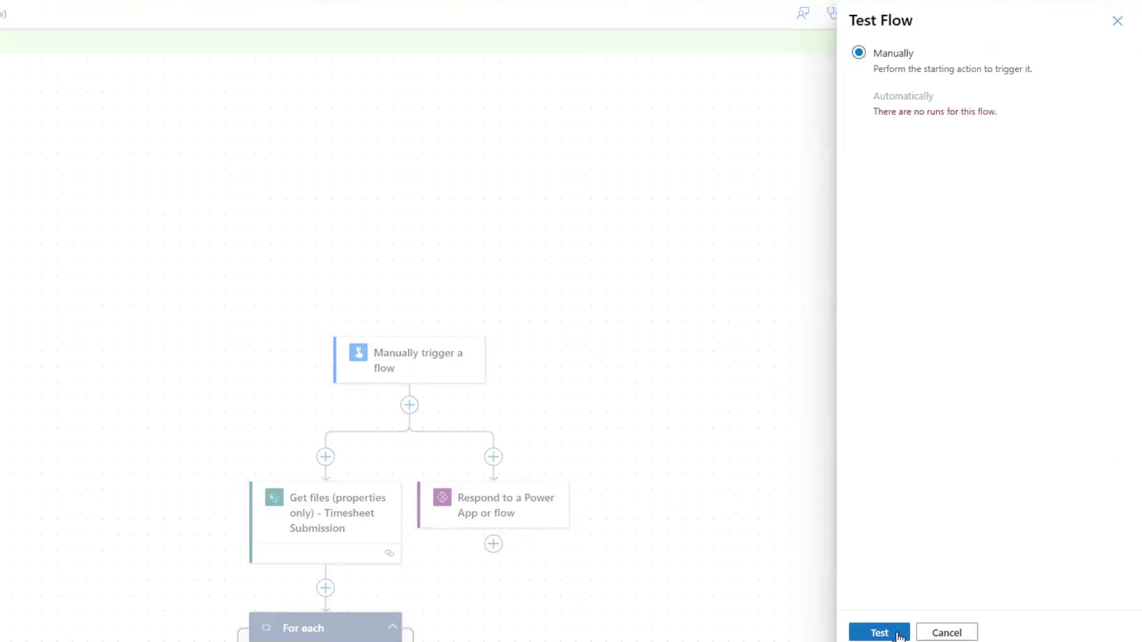
- Run a manual test of the Move Submissions to Folder child flow using its SharePoint connection
left_click(898, 635)
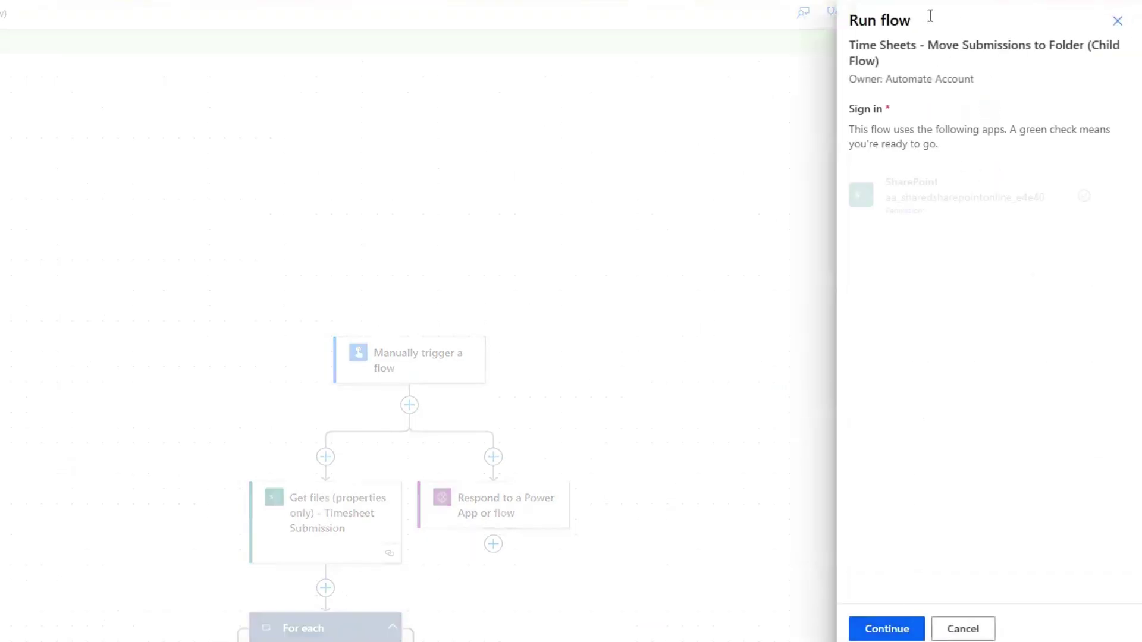
left_click(886, 629)
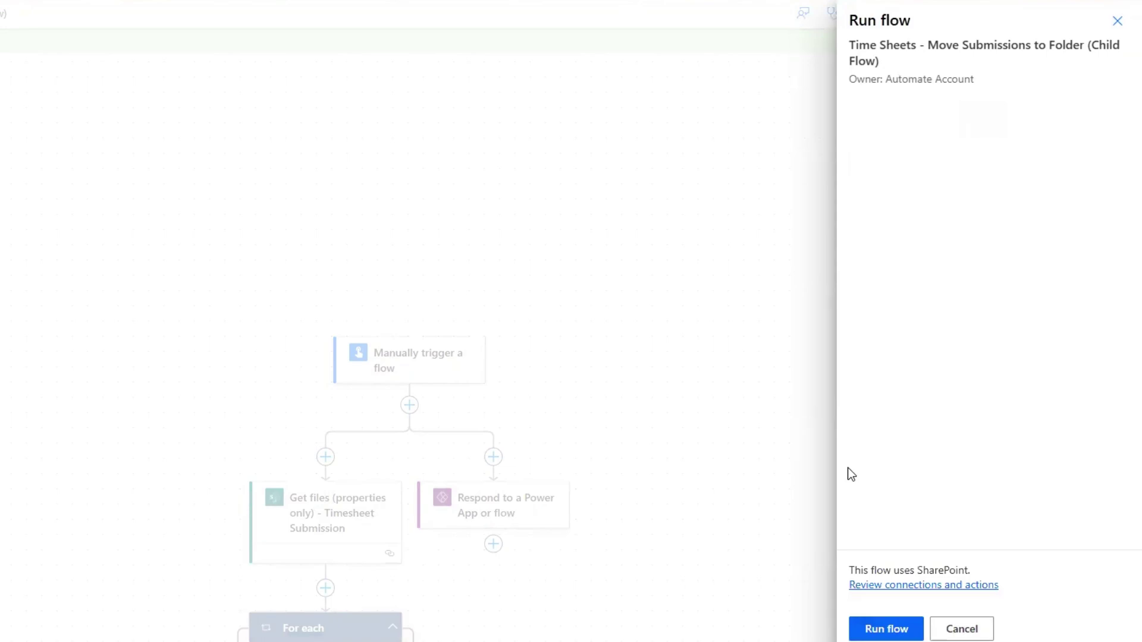
left_click(875, 628)
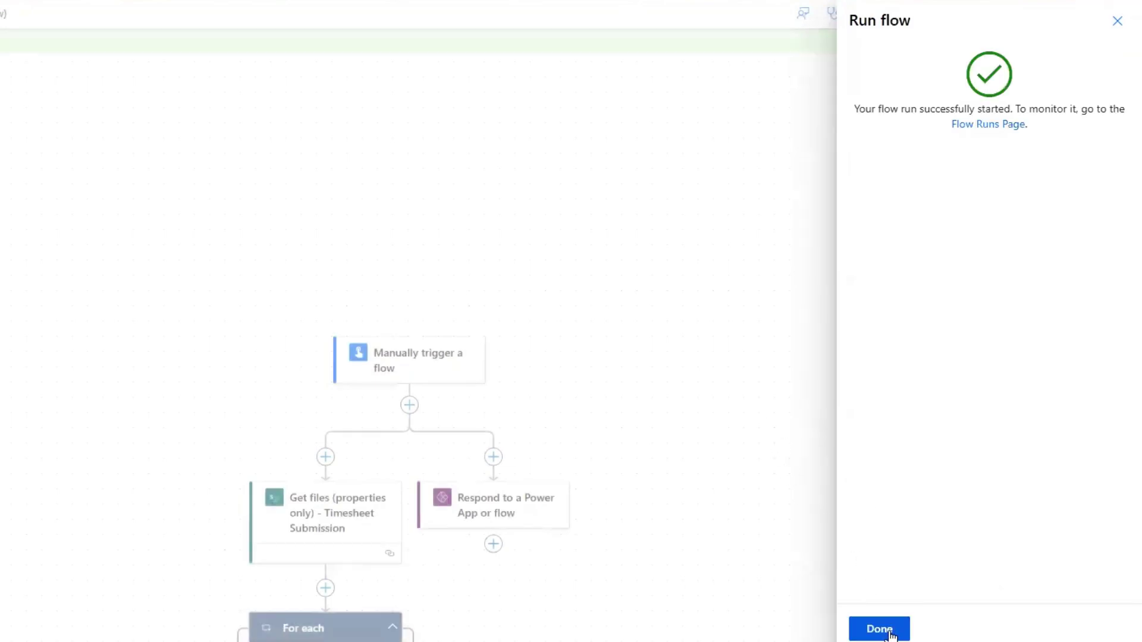
left_click(886, 632)
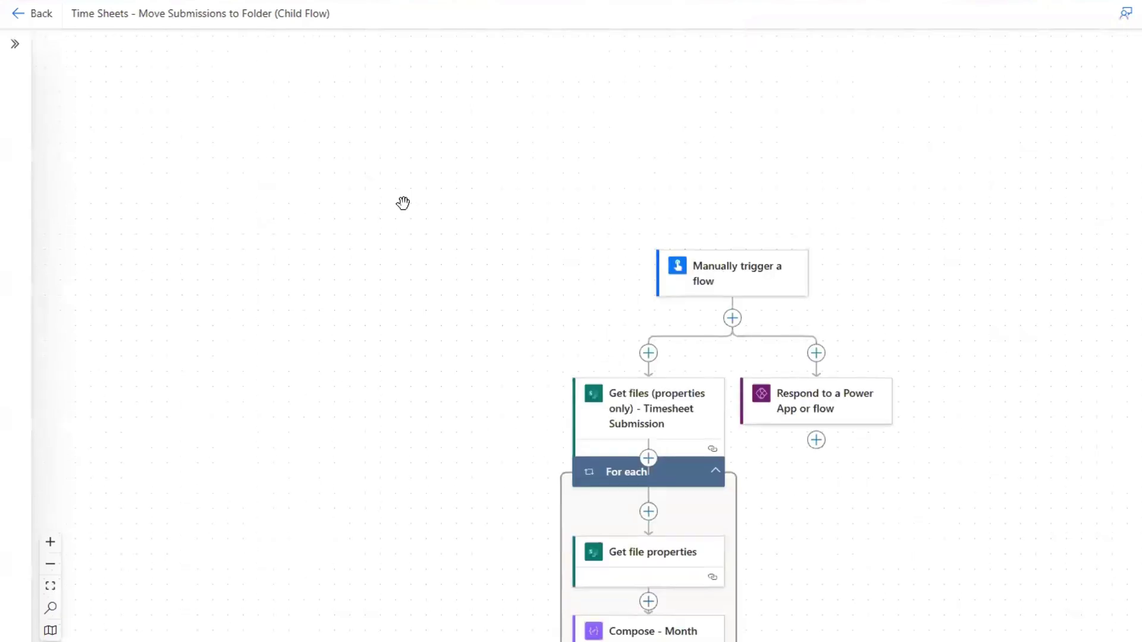
- Open the test run from the child flow's run history and inspect the "Move file - Into Existing Folder" action
scroll(447, 278, "down", 8)
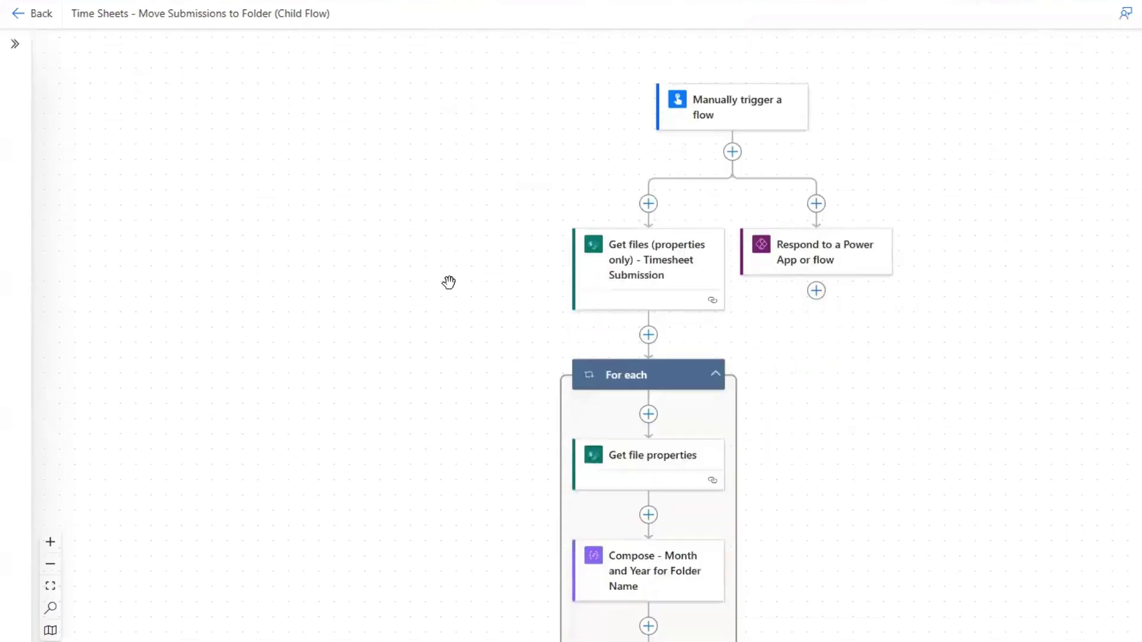
left_click(18, 13)
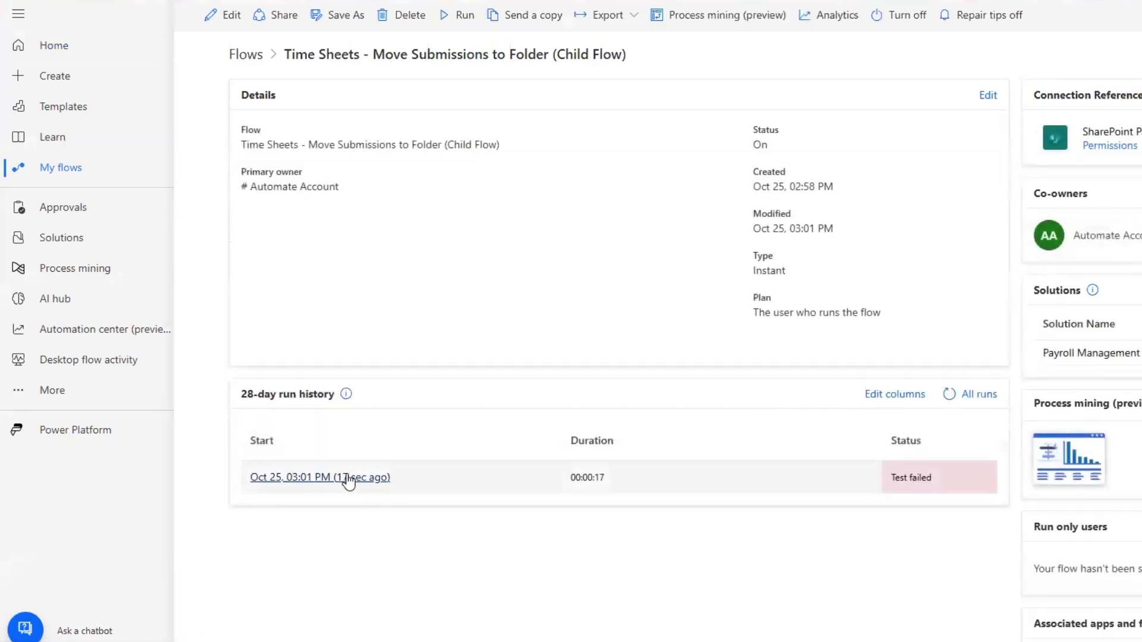
left_click(348, 477)
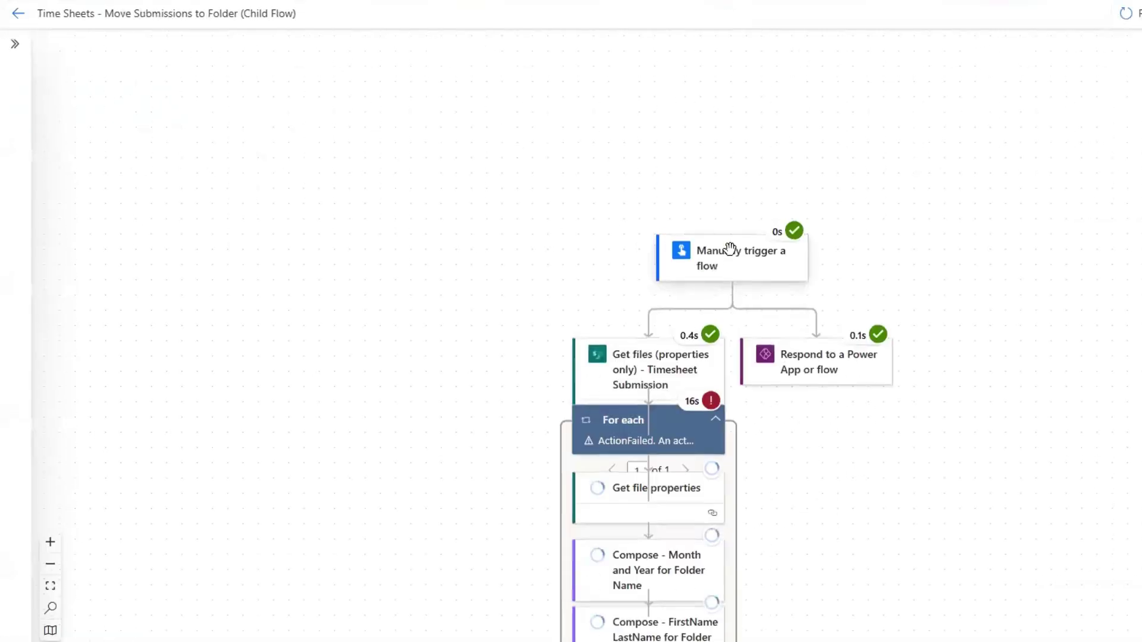
scroll(632, 412, "down", 10)
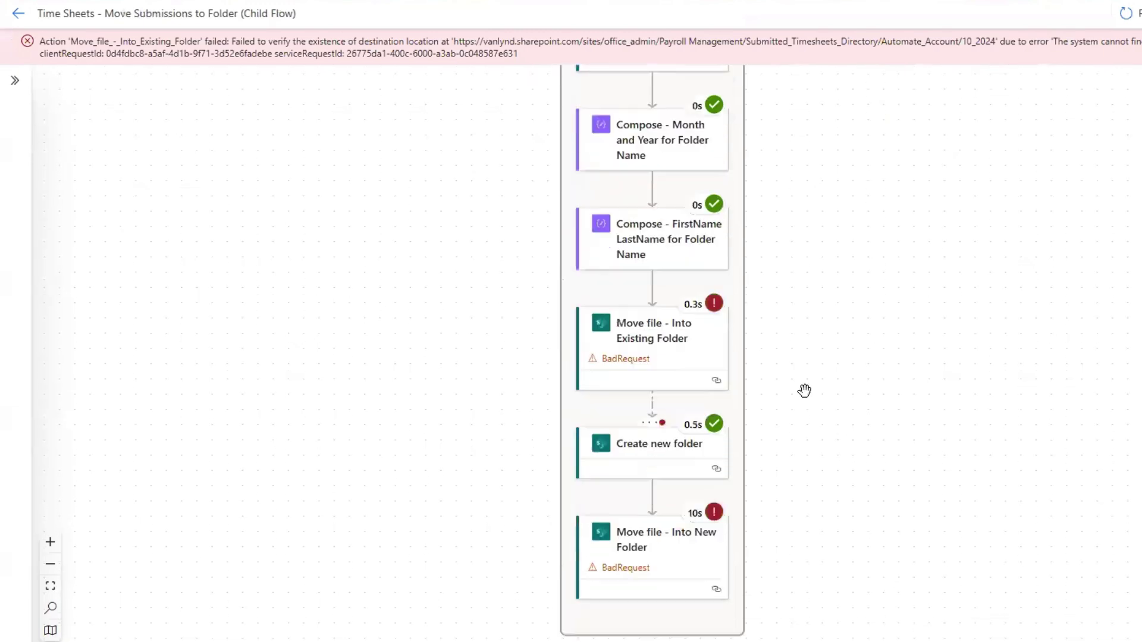
left_click(654, 291)
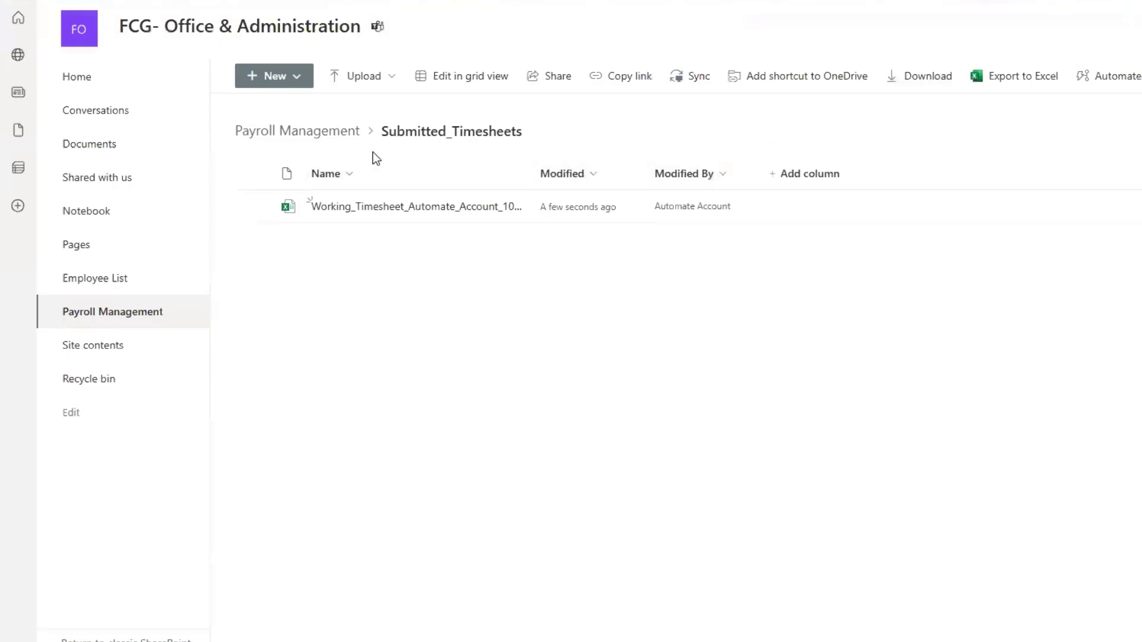
- In SharePoint, move the timesheet workbook from Submitted_Timesheets to the Payroll Management root and back into Submitted_Timesheets
left_click(334, 134)
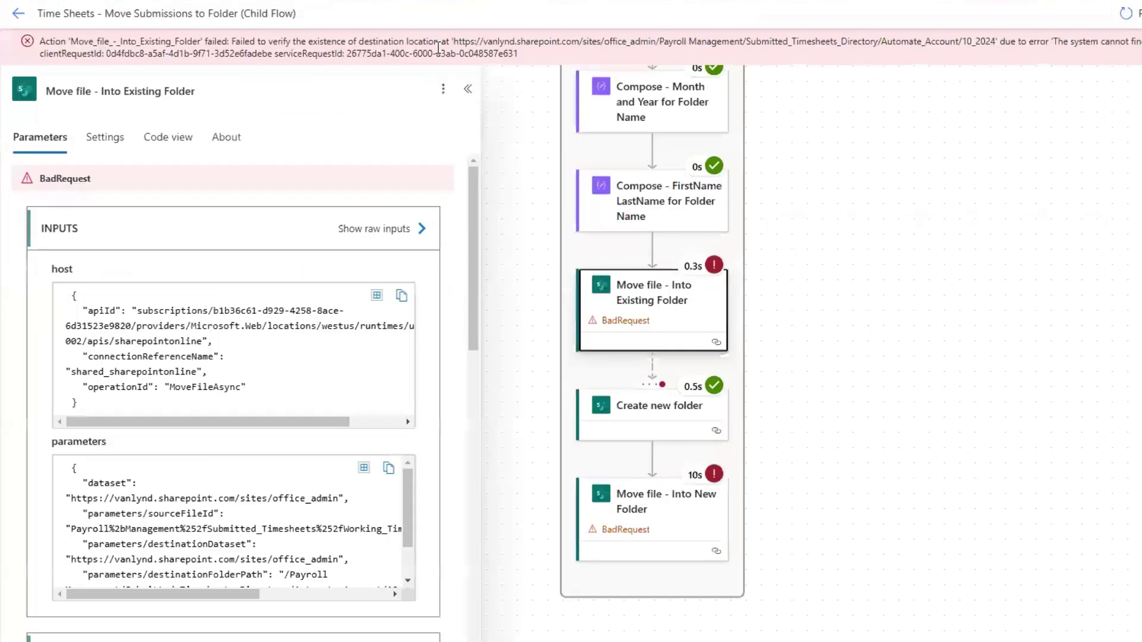
scroll(1052, 145, "up", 1)
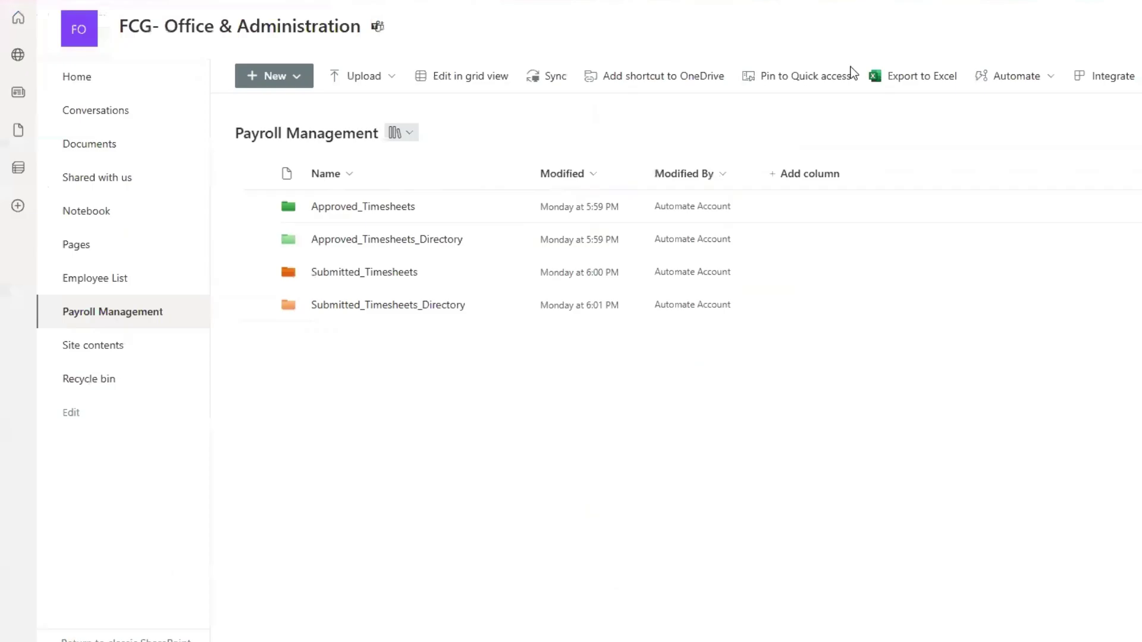
left_click(367, 273)
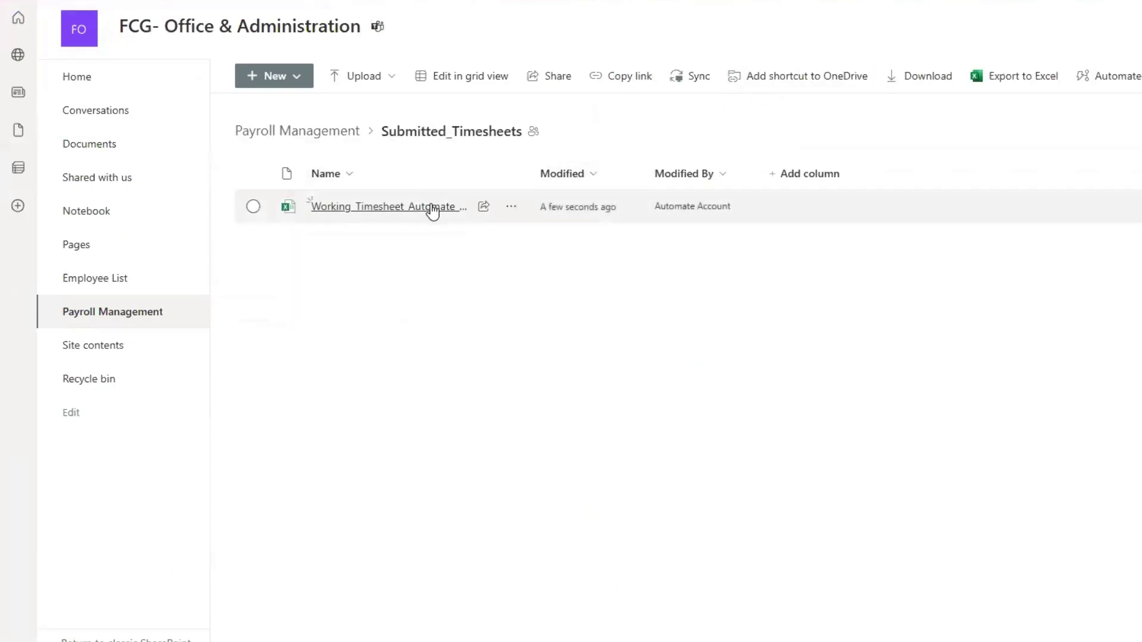
left_click_drag(433, 211, 308, 135)
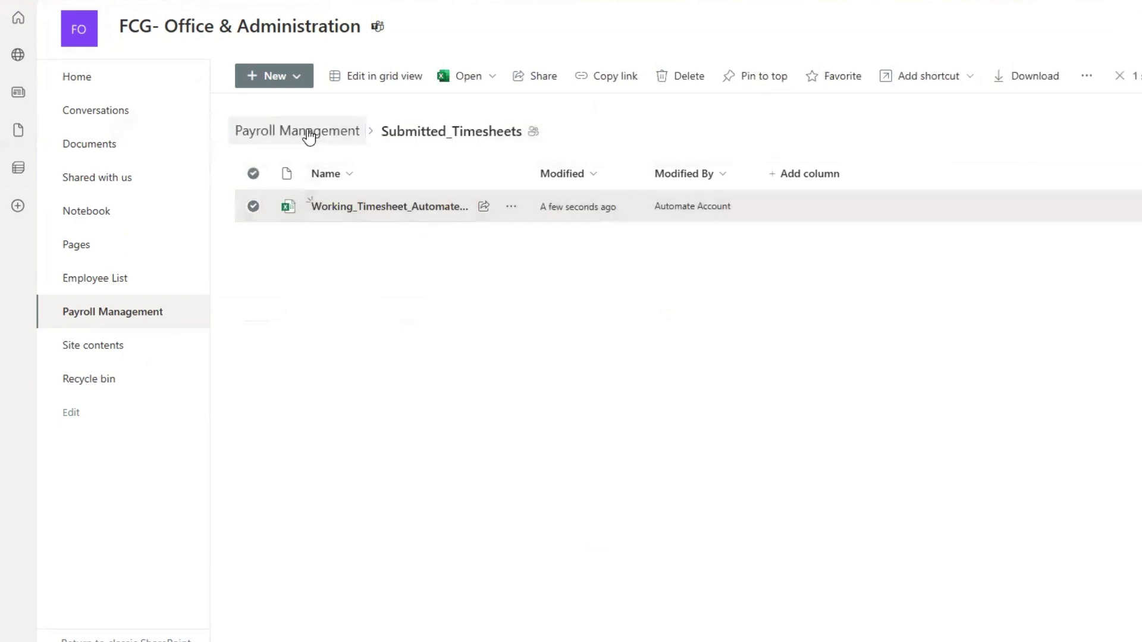
left_click(308, 133)
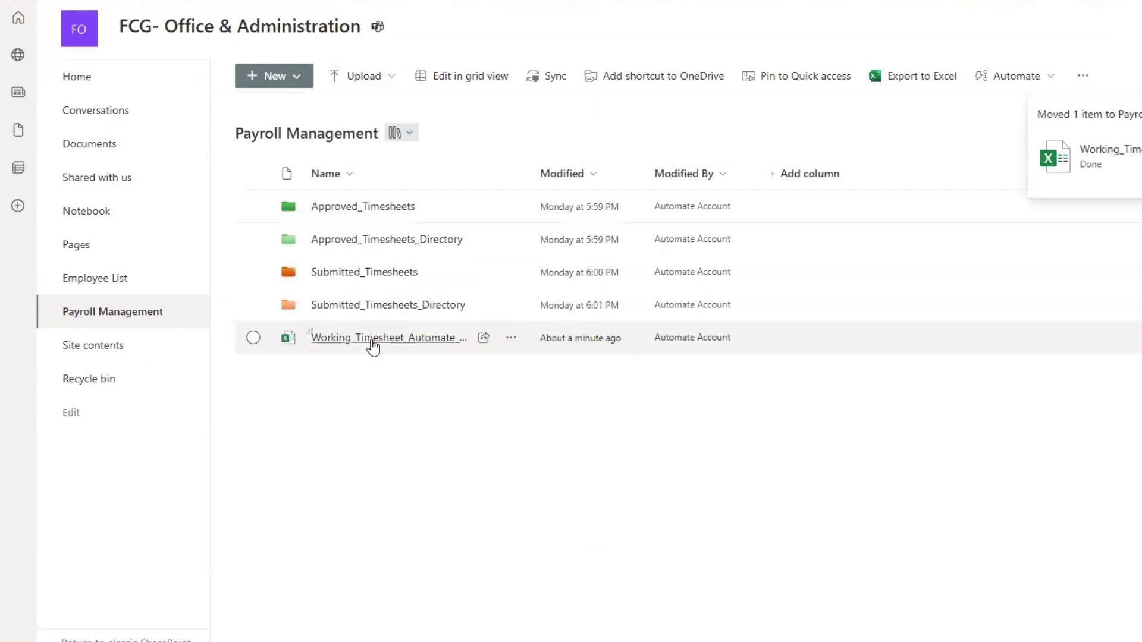
left_click_drag(391, 339, 406, 274)
left_click(404, 274)
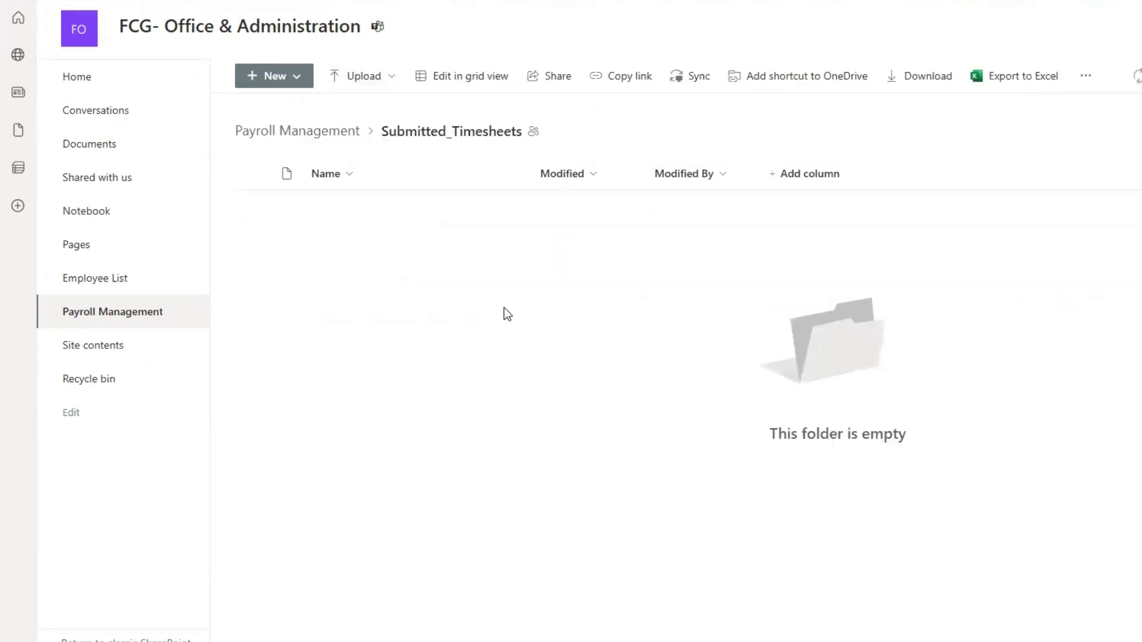
left_click(327, 131)
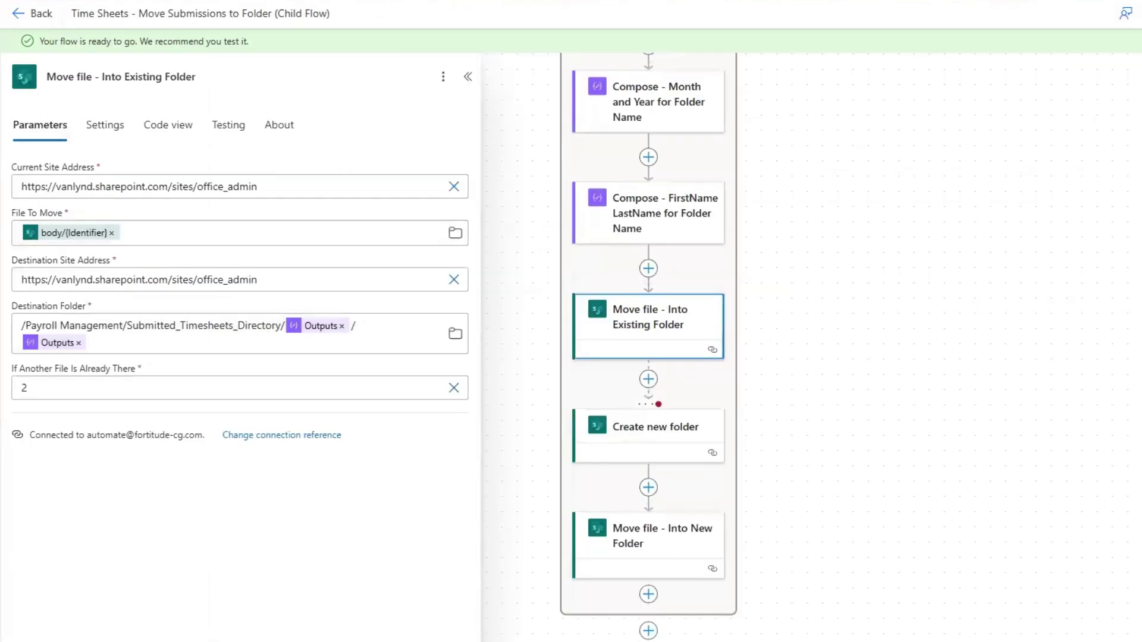
- Manually test the child flow again and refresh its 28-day run history
left_click(895, 54)
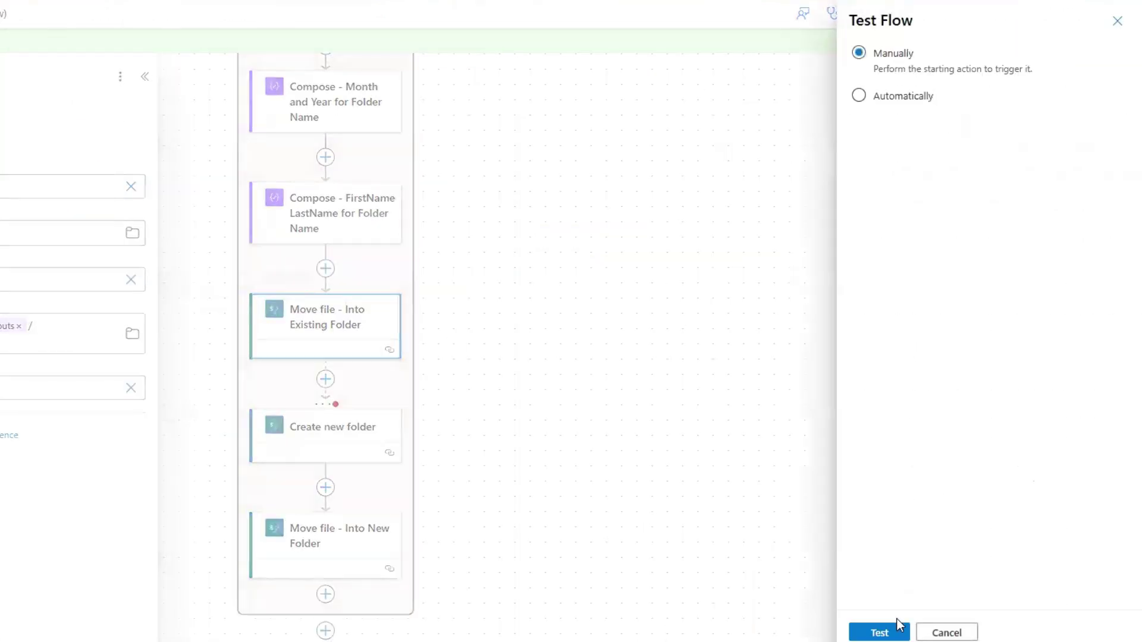
left_click(899, 629)
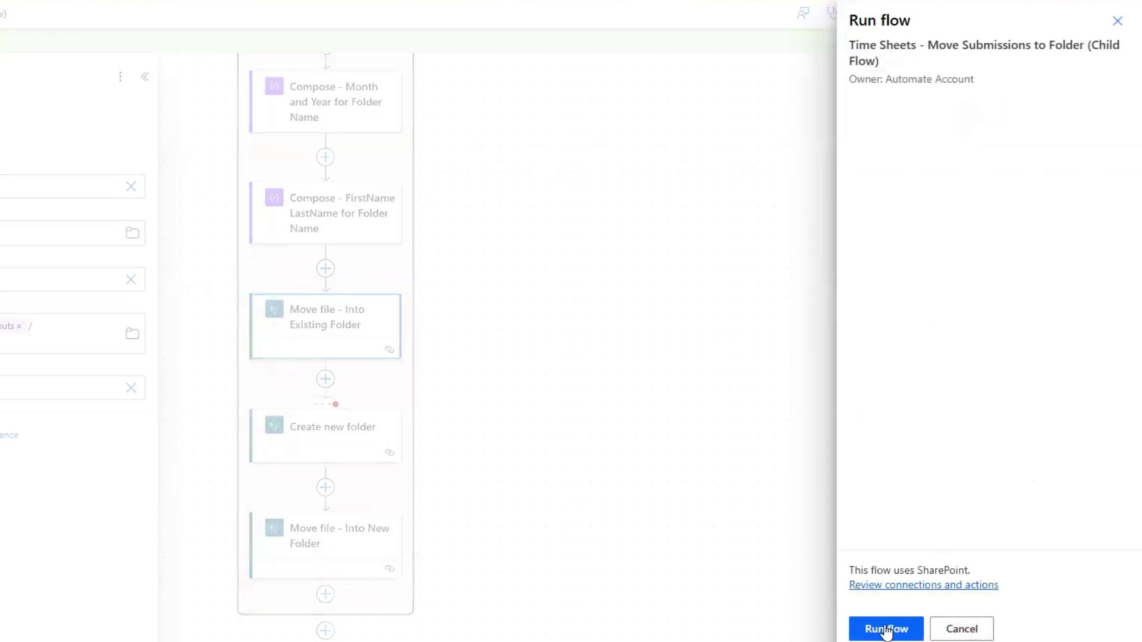
left_click(886, 629)
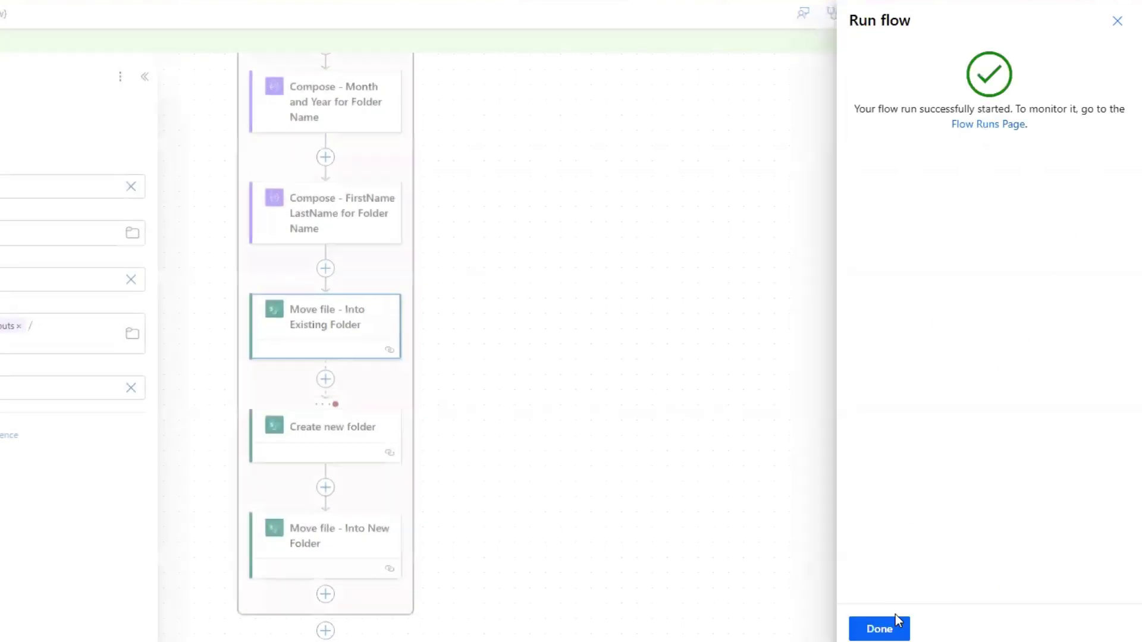
left_click(880, 629)
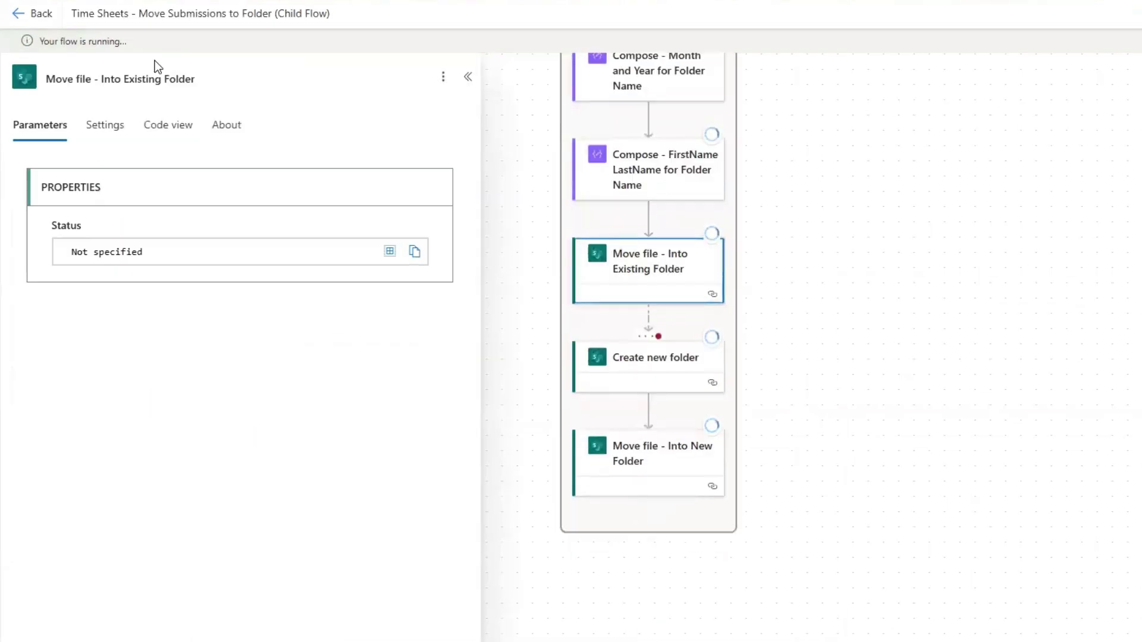
left_click(17, 14)
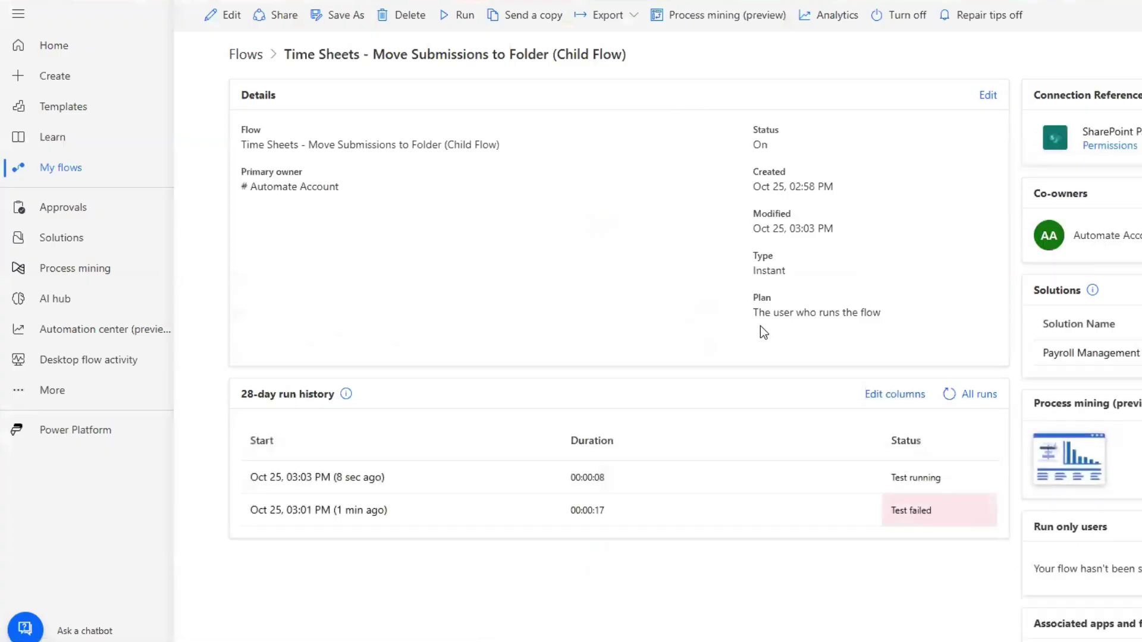
left_click(949, 418)
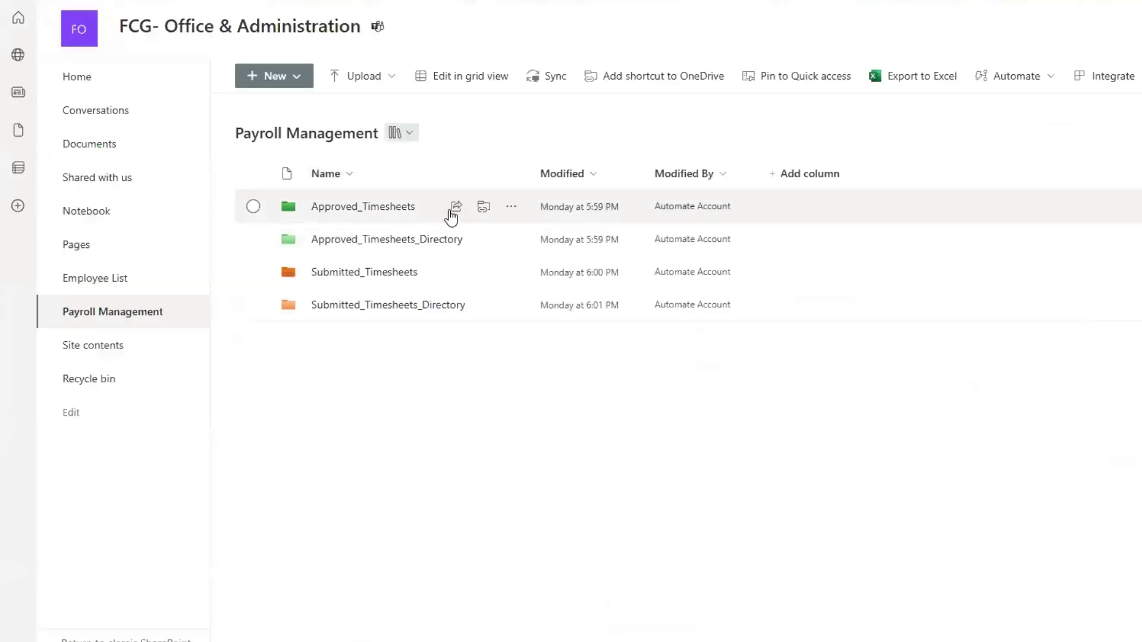
- Check the Submitted_Timesheets folder and the Automate_Account/10_2024 folder in Submitted_Timesheets_Directory for the timesheet workbook
left_click(376, 275)
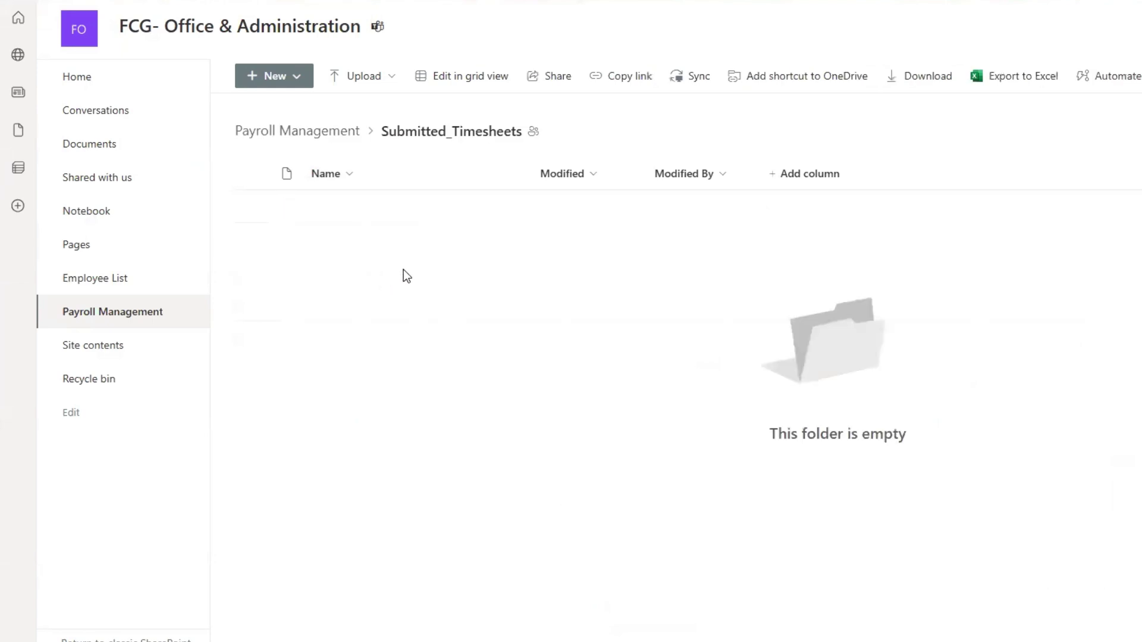
left_click(331, 131)
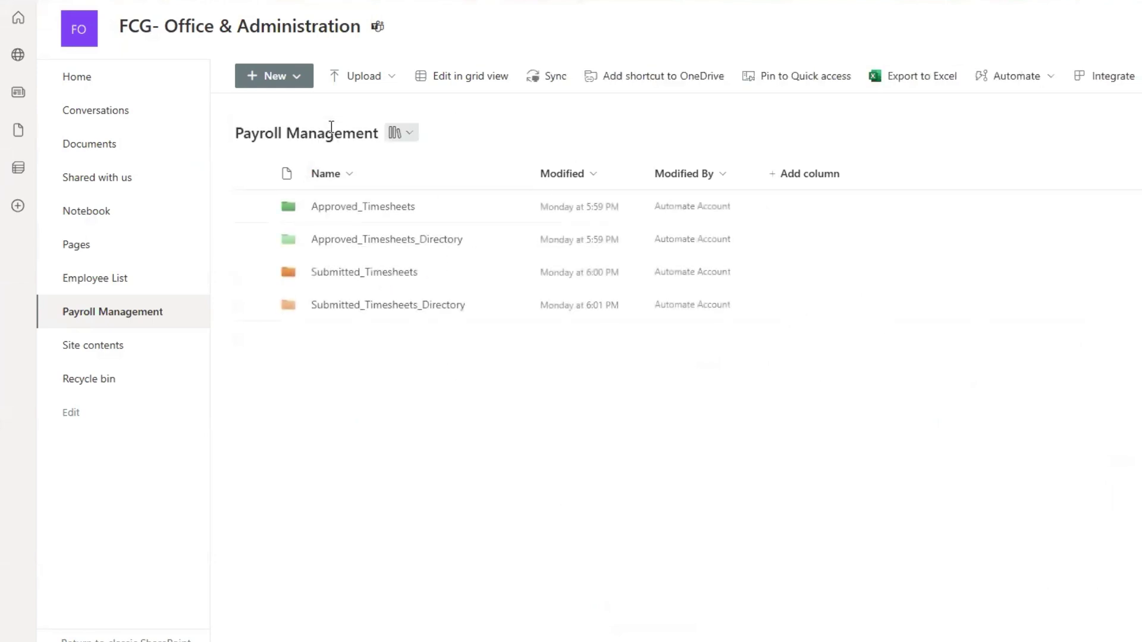
left_click(400, 303)
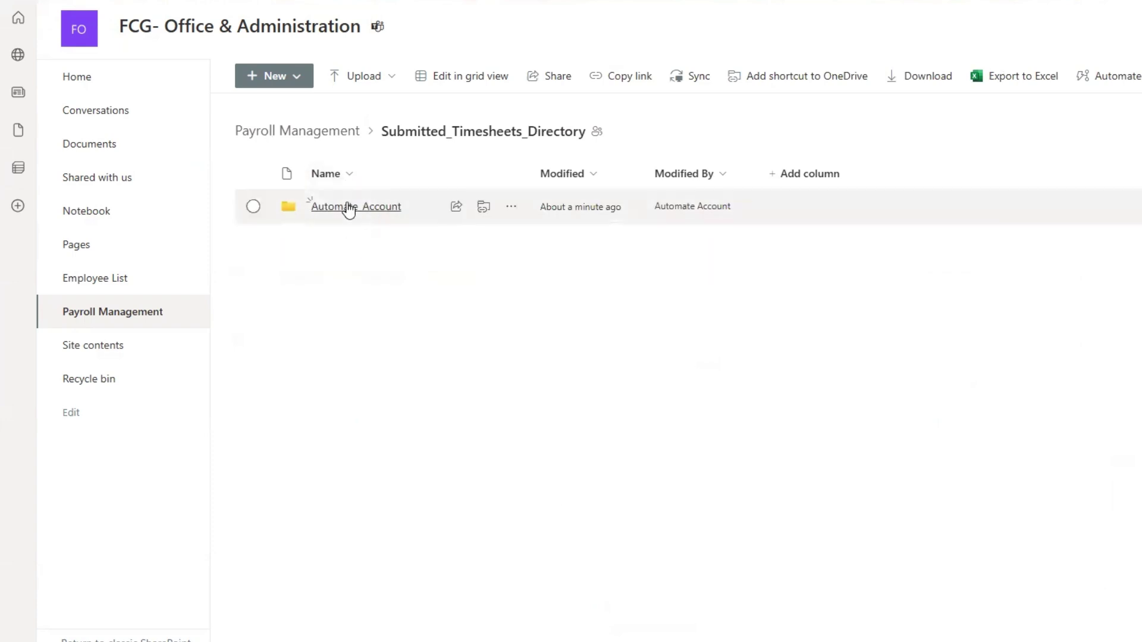
left_click(379, 207)
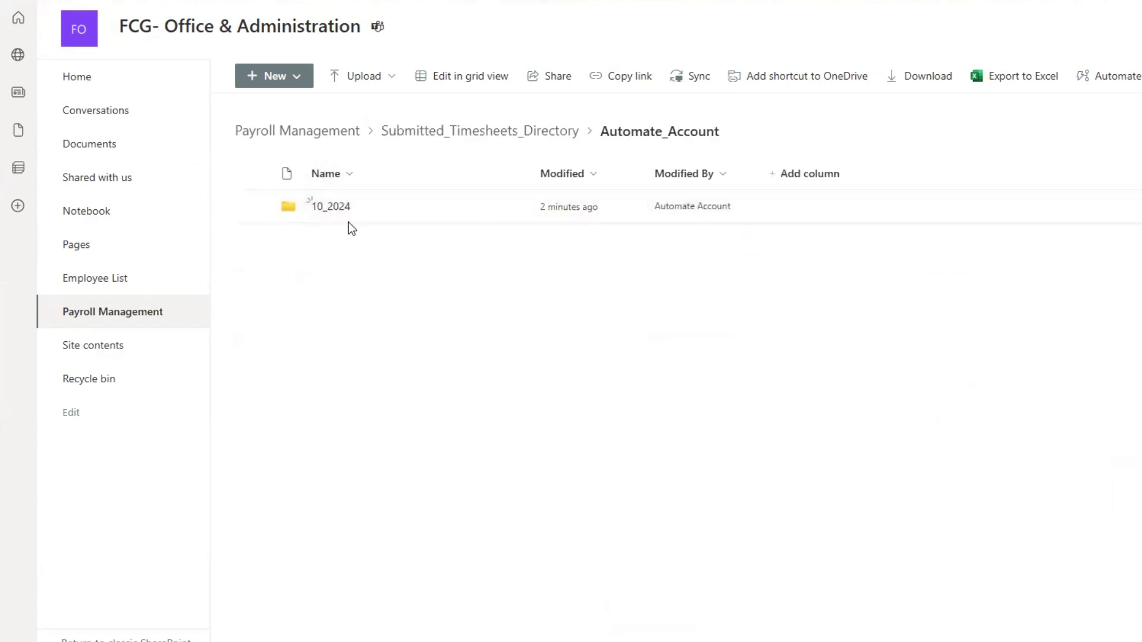
left_click(336, 210)
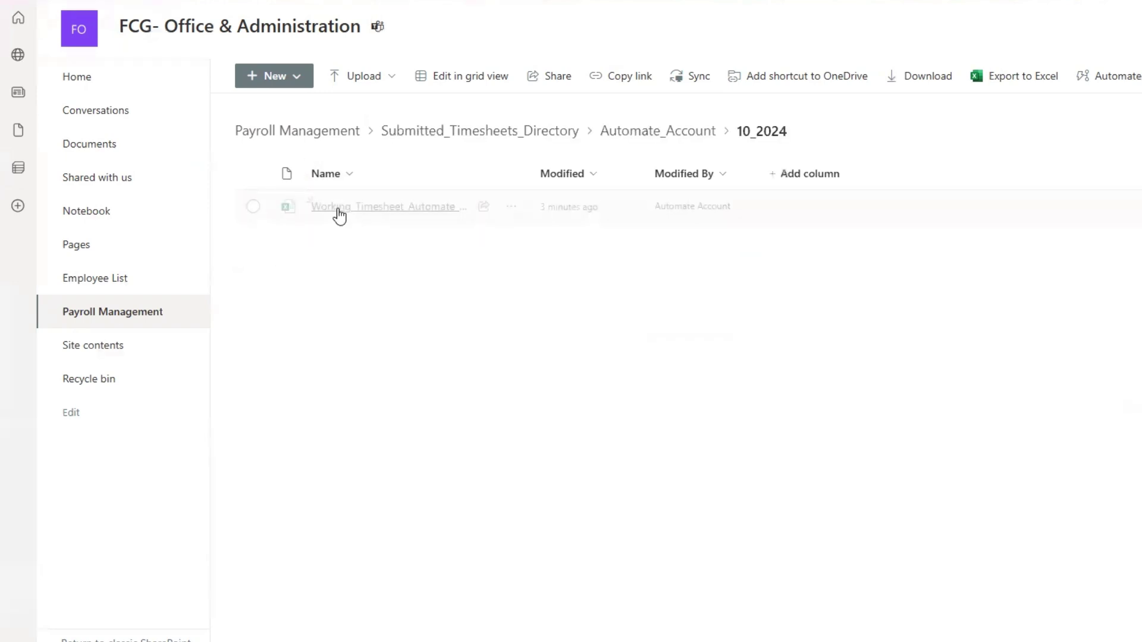